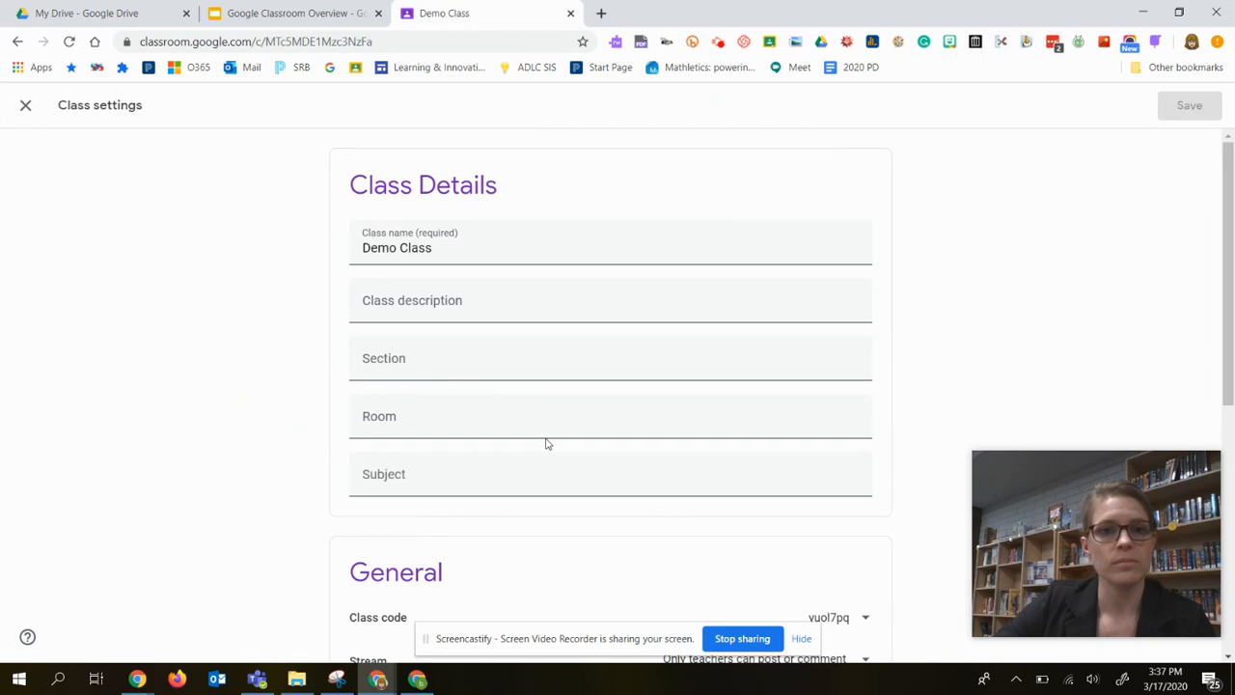
Try the Stream permissions "Students can post and comment" and "Only teachers can post or comment" in the General class settings.
scroll(543, 441, "down", 1)
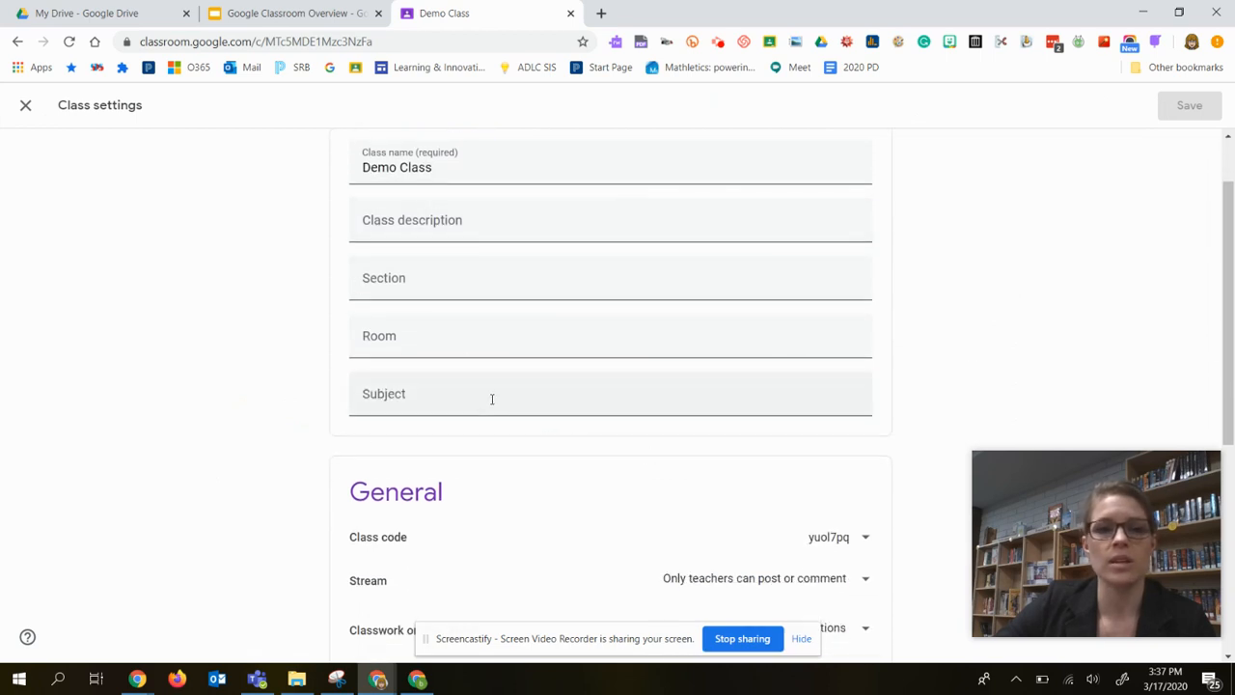
scroll(579, 398, "up", 1)
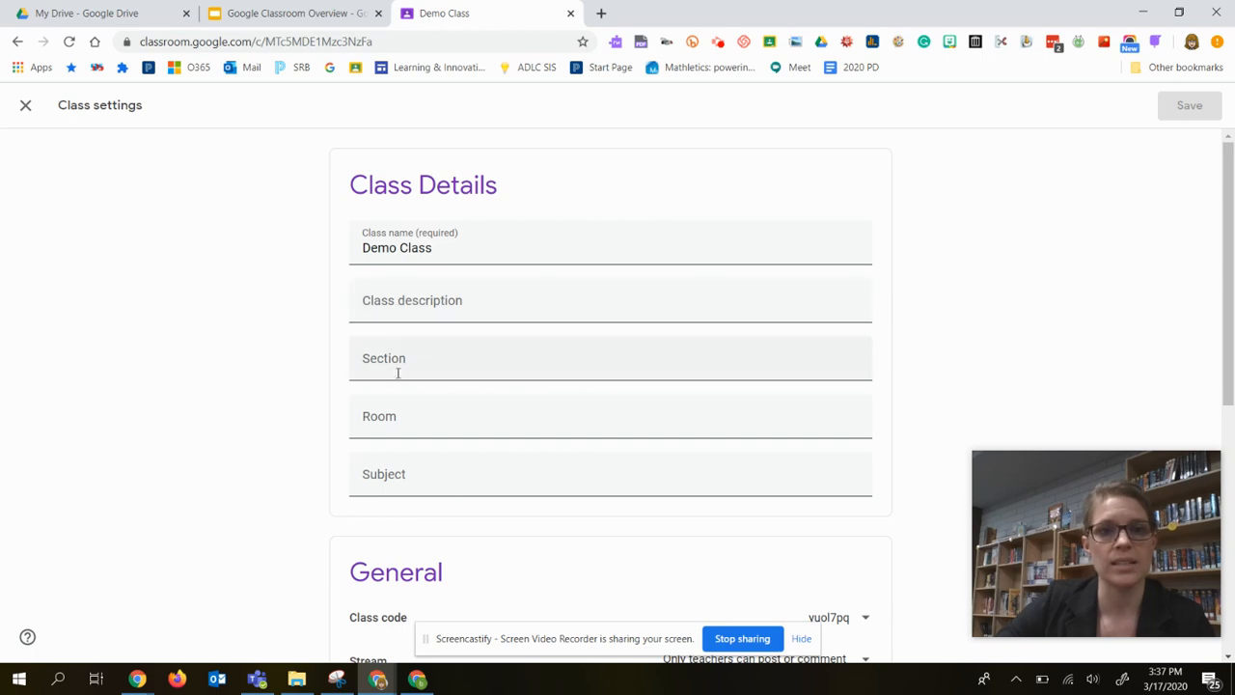
scroll(515, 482, "down", 5)
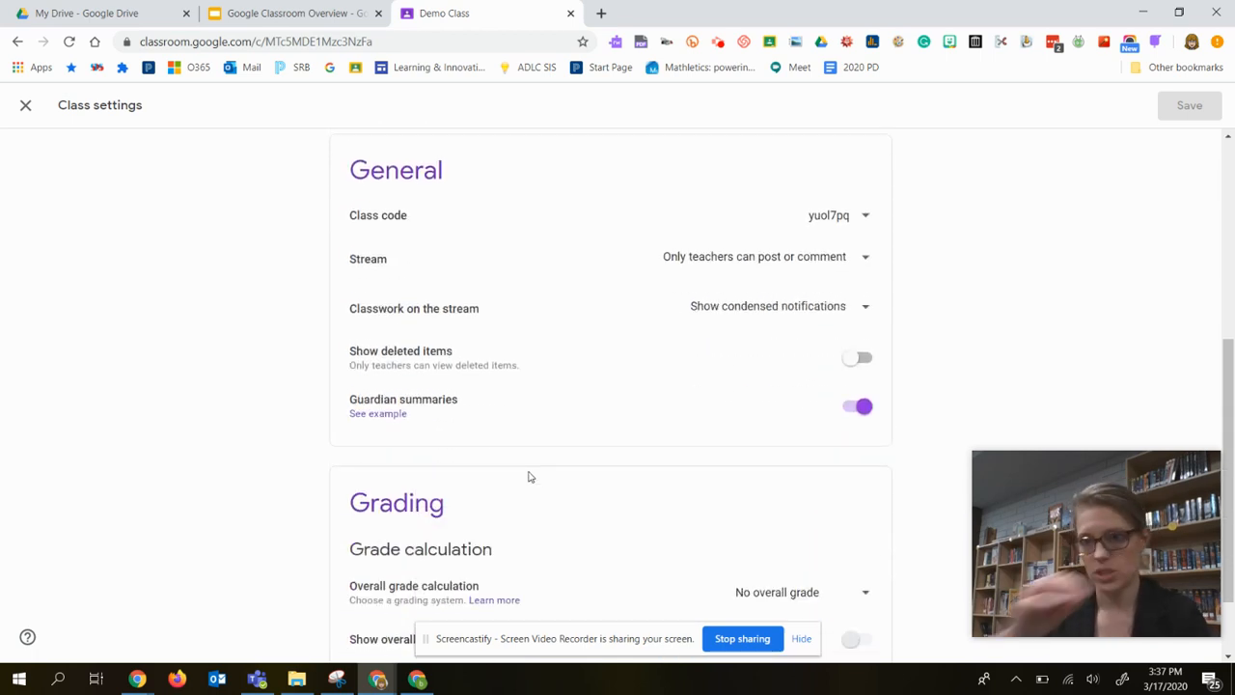
left_click(685, 259)
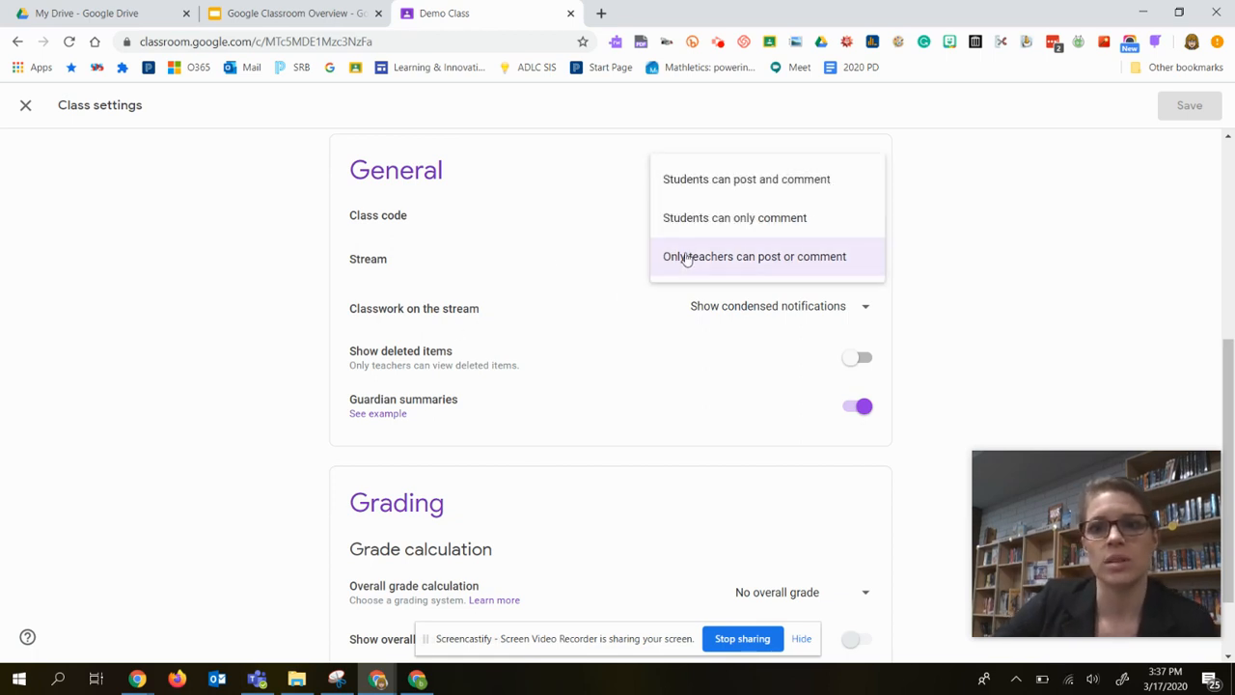
left_click(718, 183)
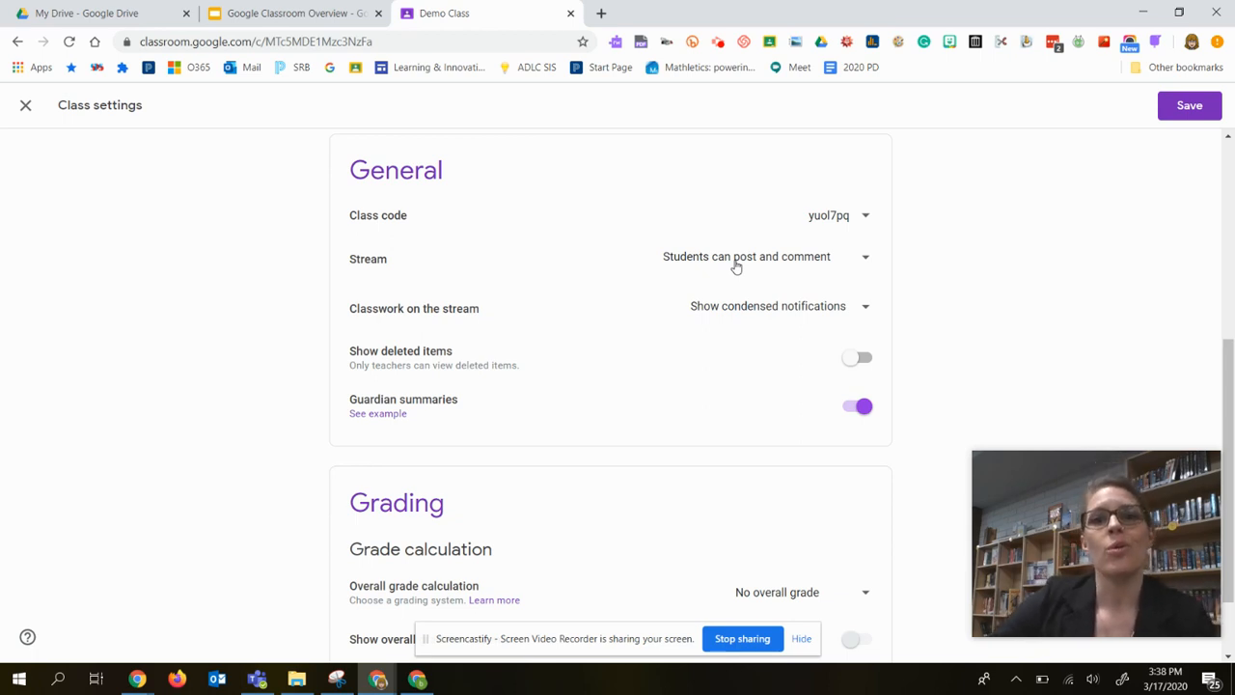
left_click(736, 266)
left_click(739, 334)
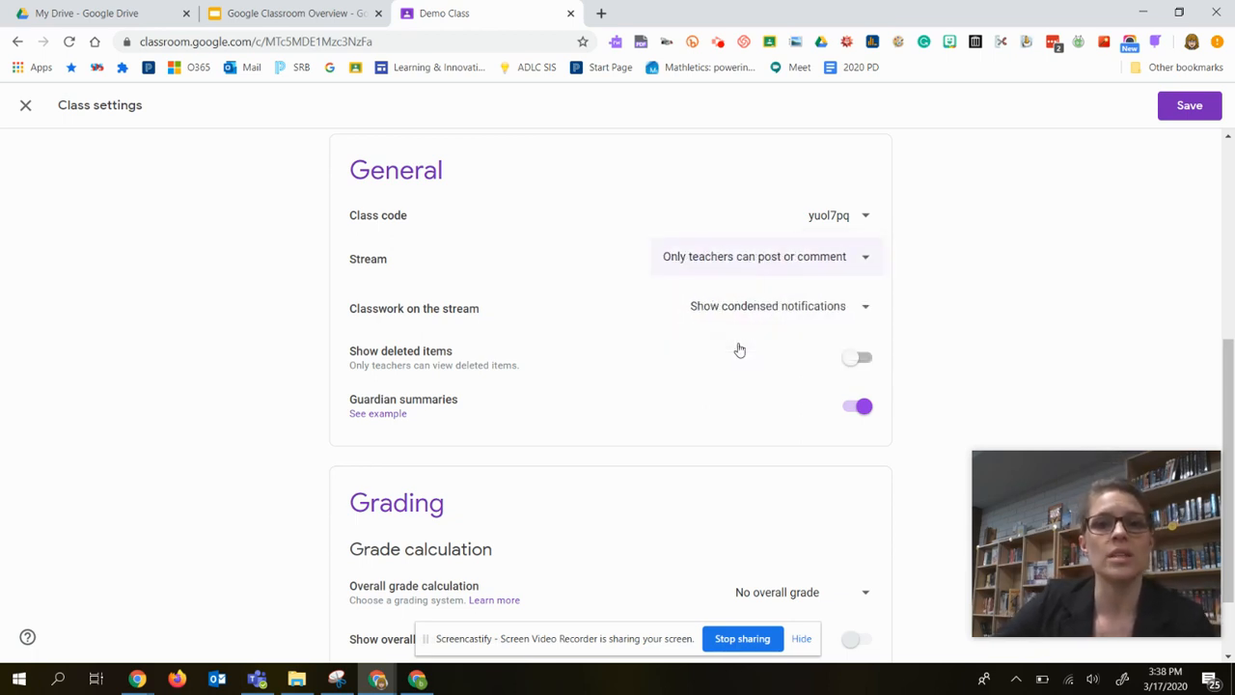
Set the Stream permission to "Students can only comment" and save the class settings.
left_click(769, 259)
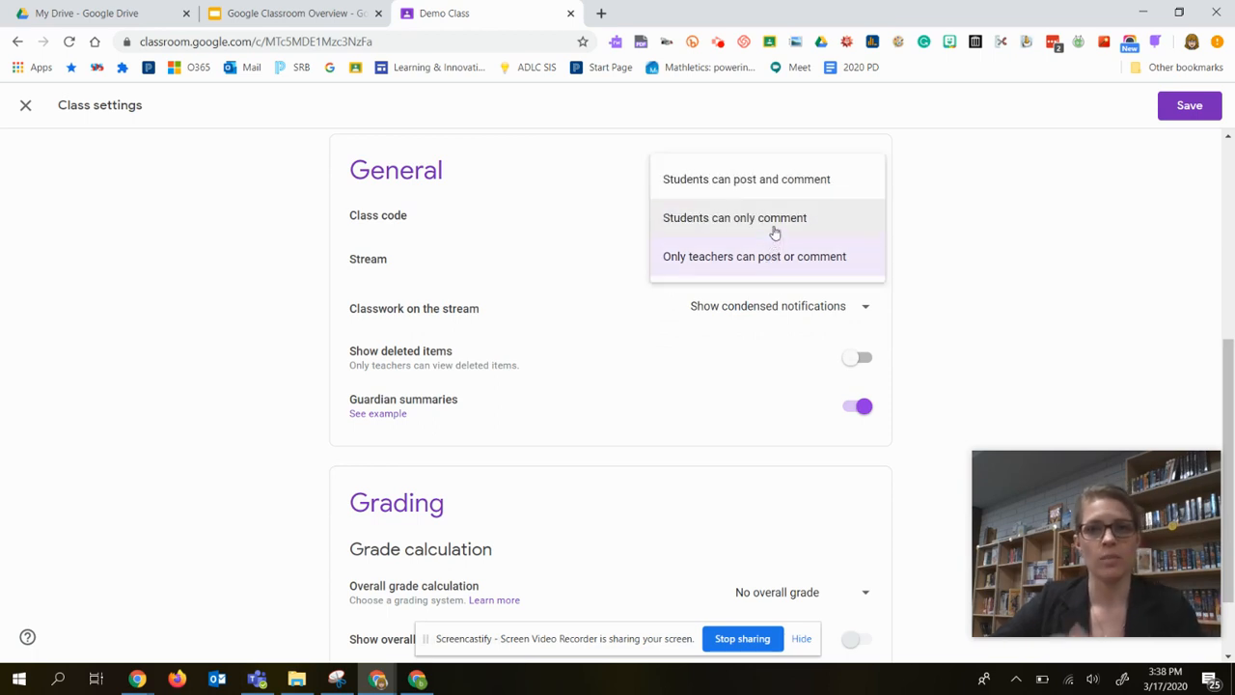
left_click(773, 232)
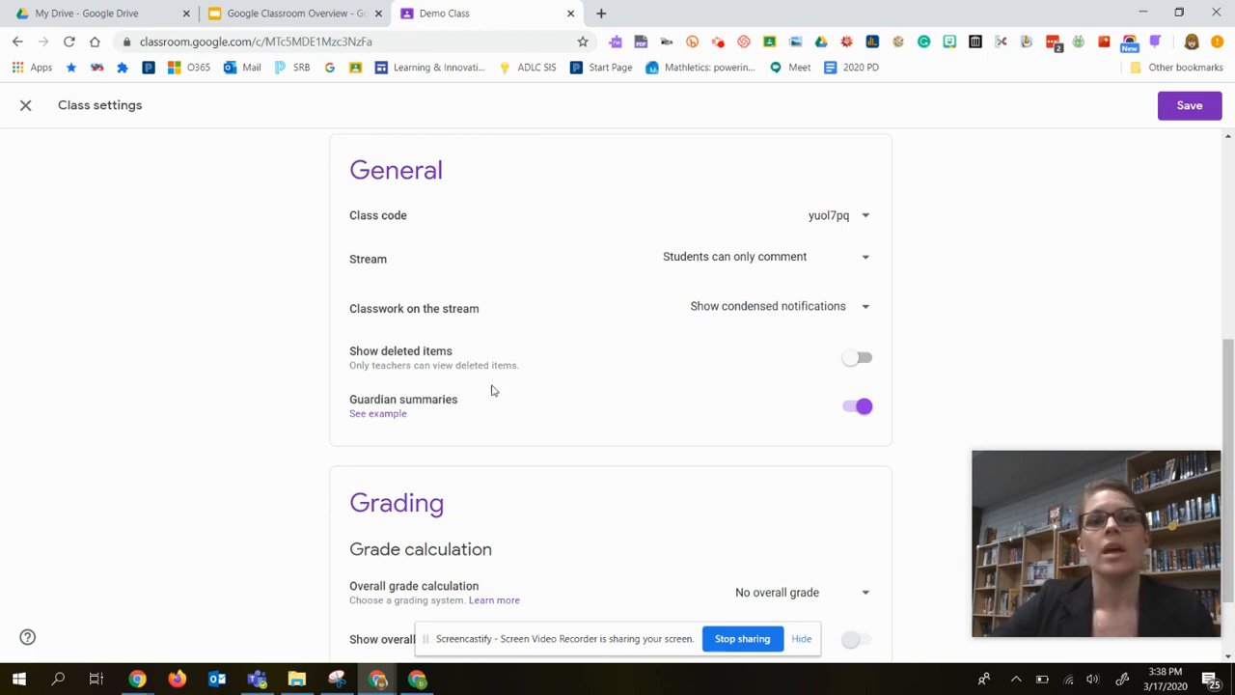
scroll(759, 433, "down", 1)
scroll(482, 275, "up", 1)
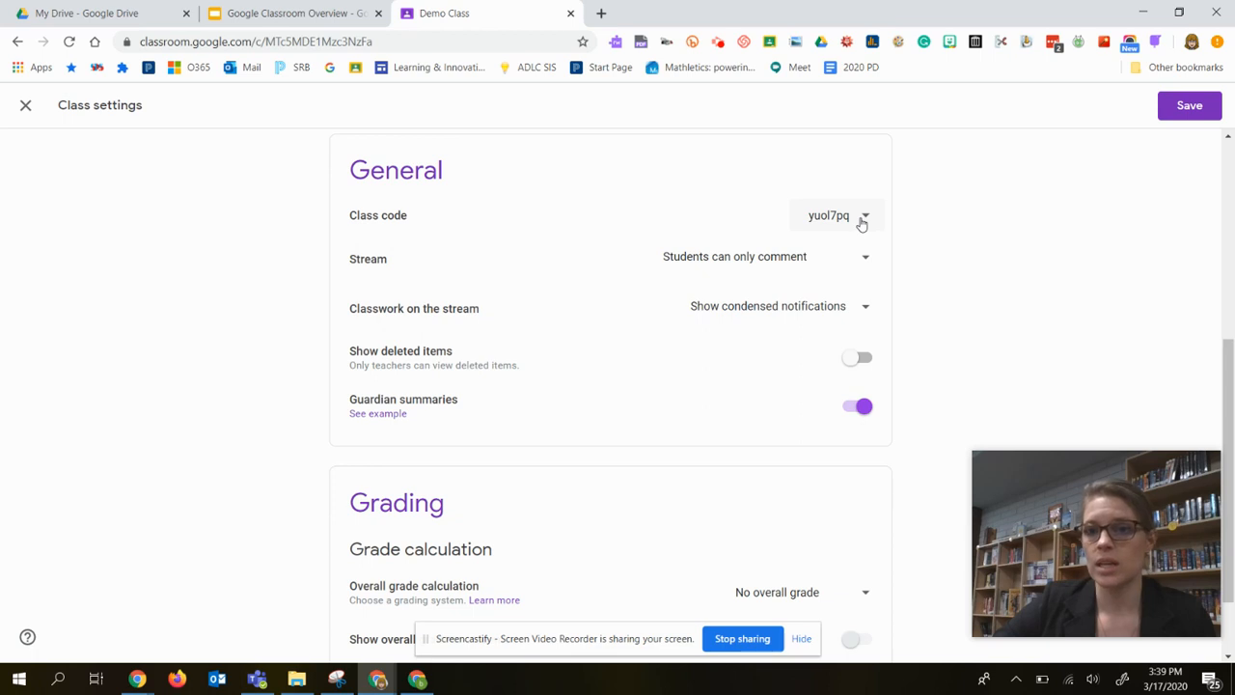
scroll(782, 432, "down", 1)
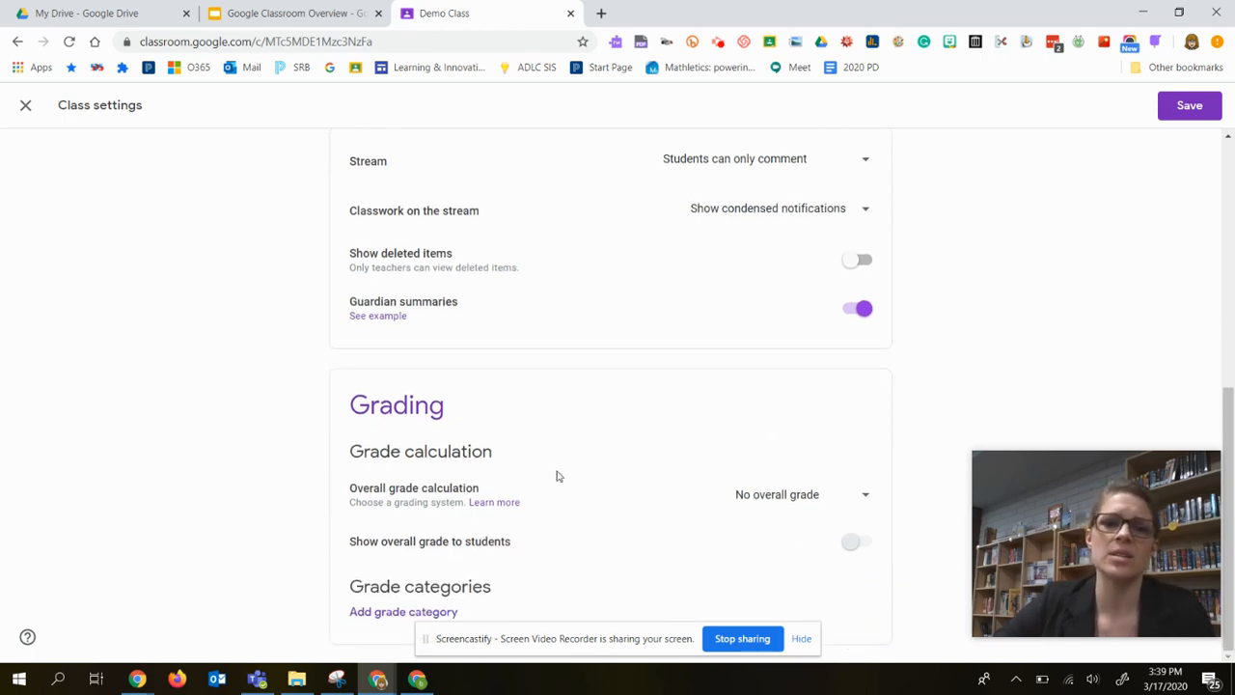
scroll(579, 512, "up", 5)
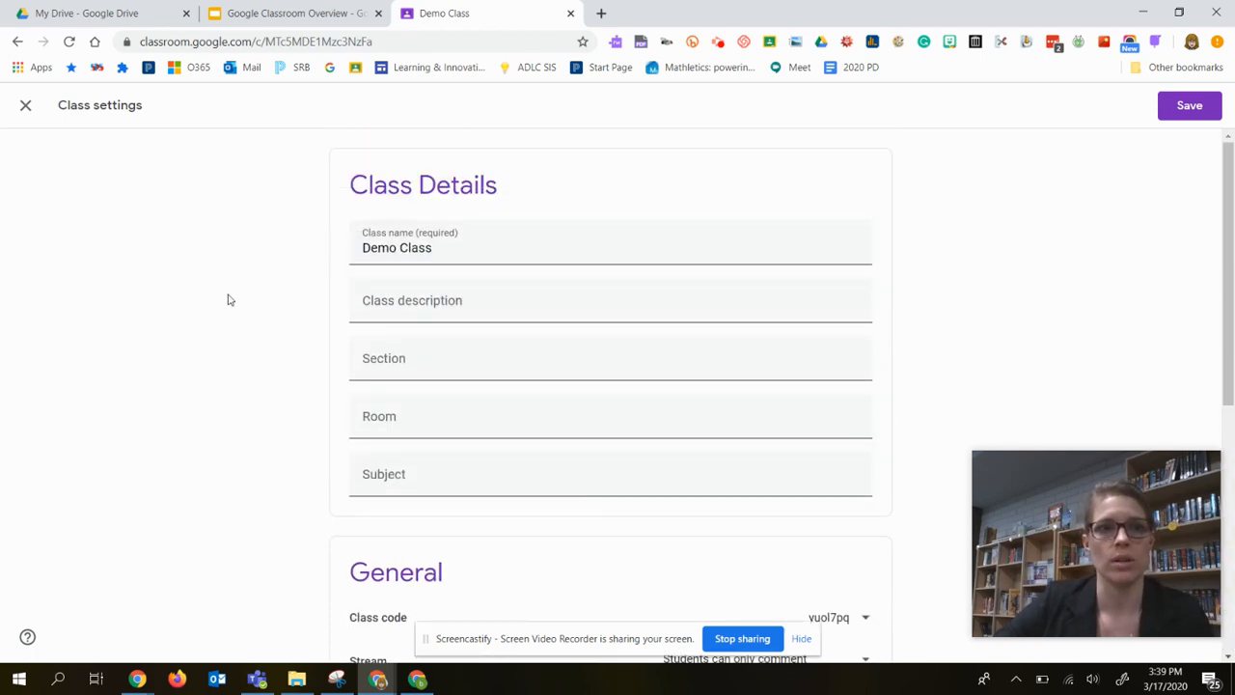
left_click(1208, 109)
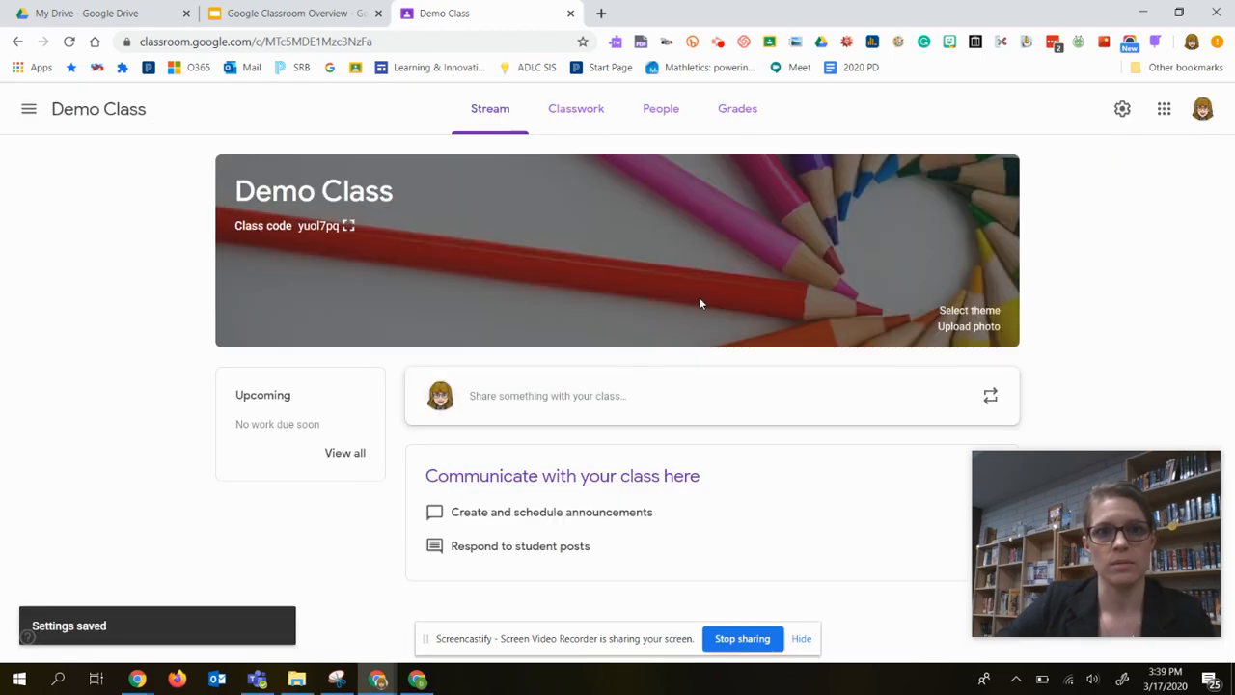
View the Assignments slide in the Google Classroom Overview presentation and return to Demo Class.
left_click(231, 16)
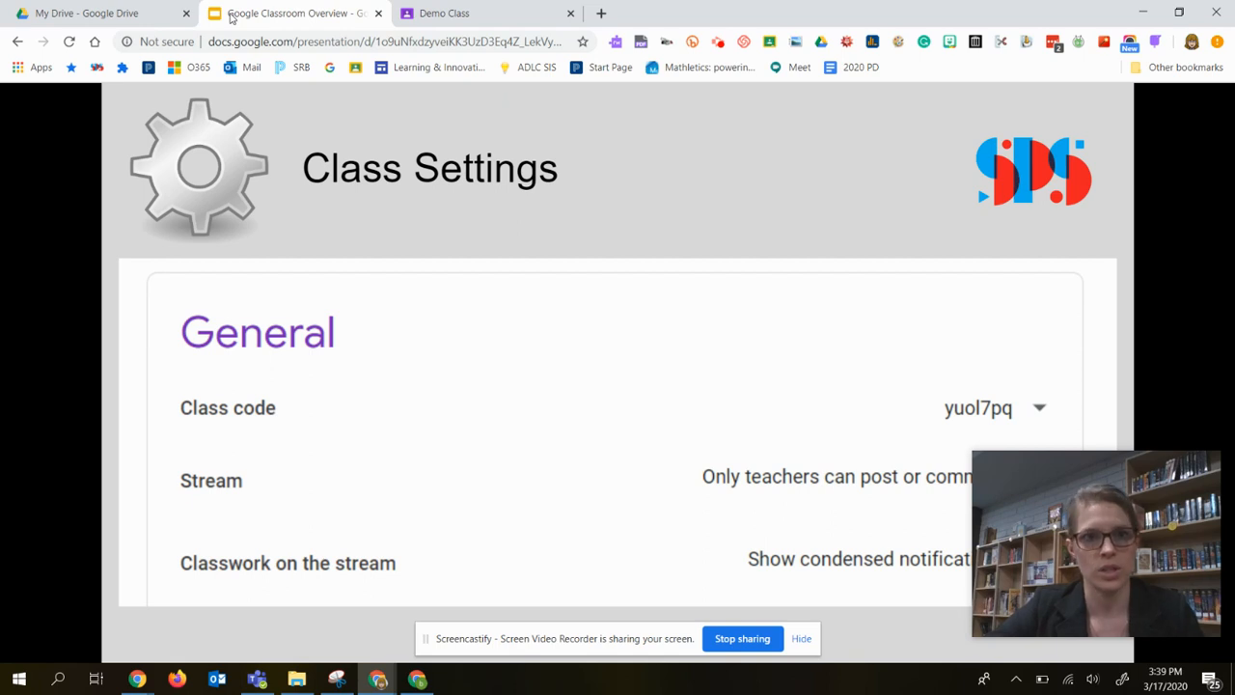
key("Right")
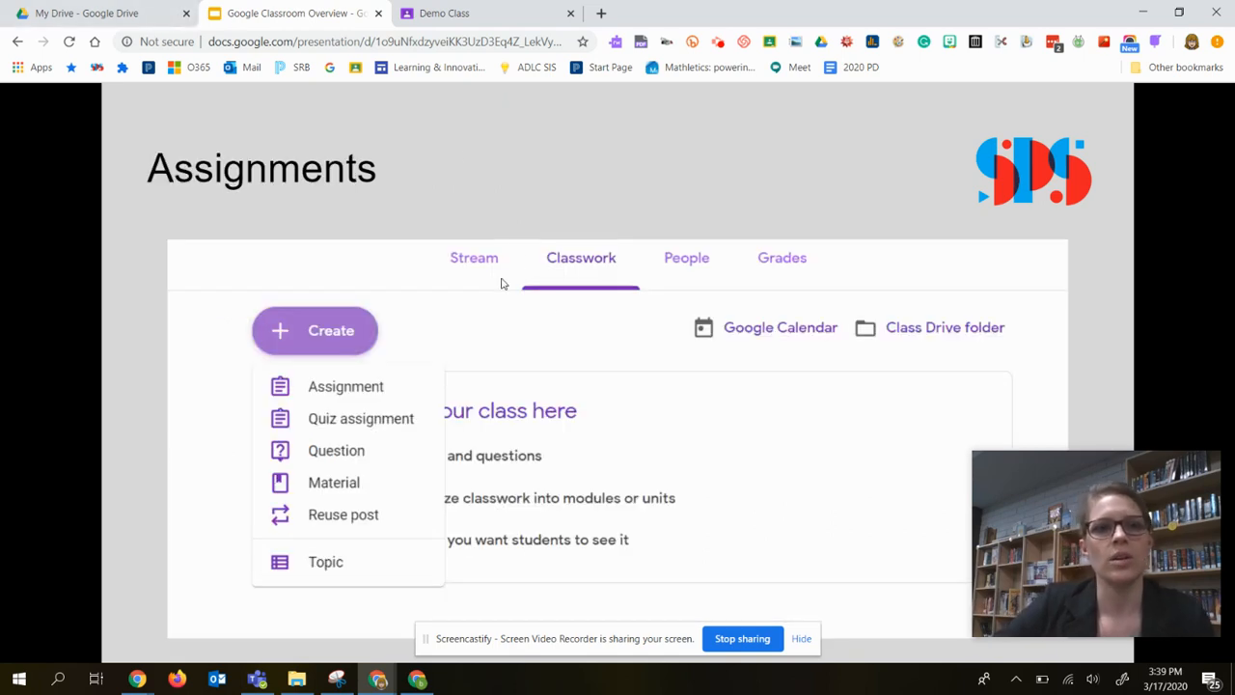
left_click(487, 15)
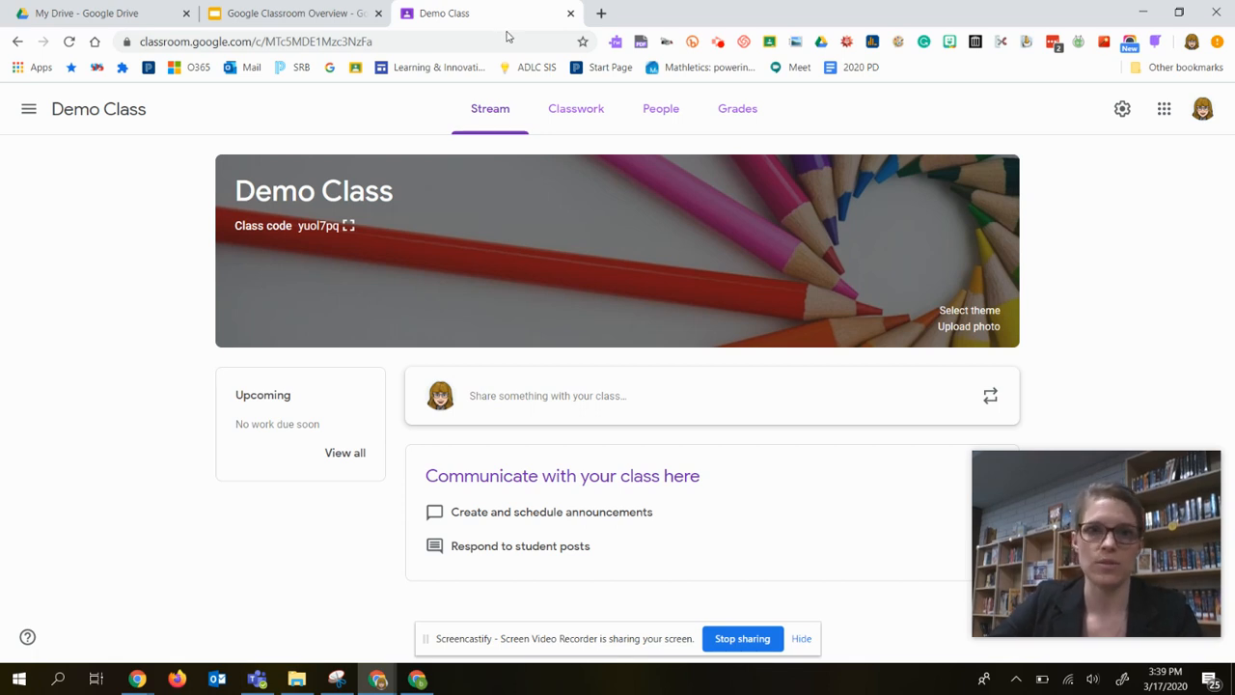
Add a classwork topic named "Unit Three" to Demo Class.
left_click(576, 118)
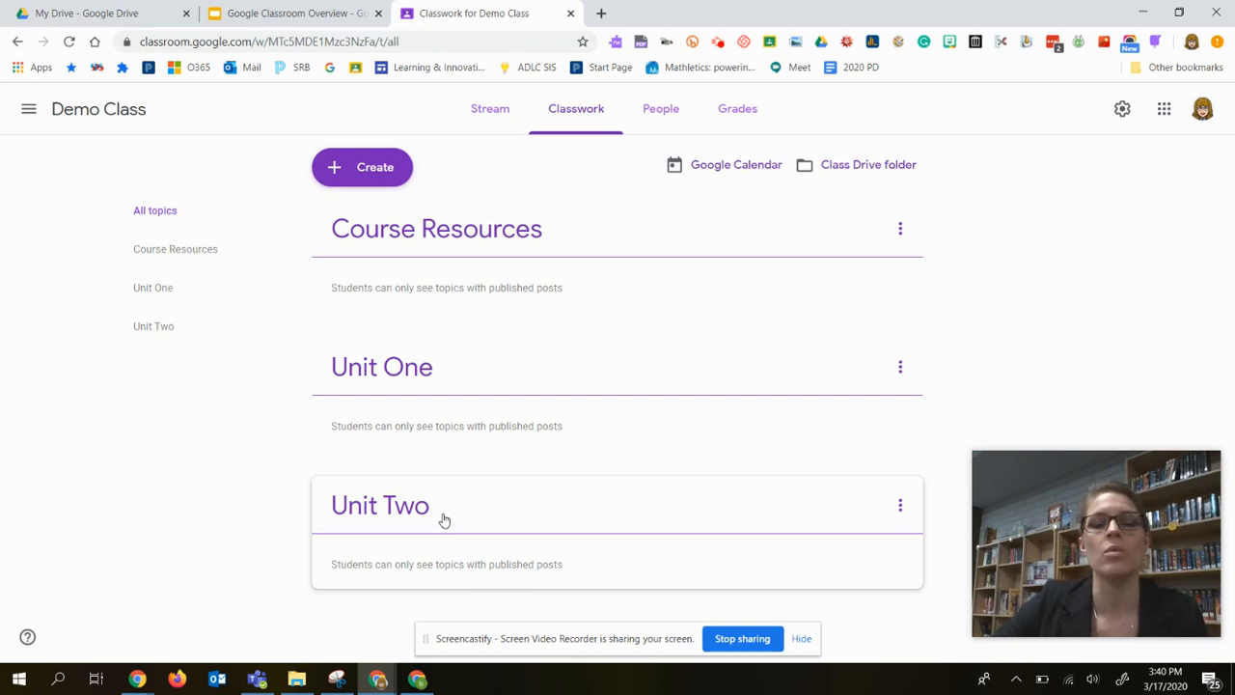
left_click(367, 176)
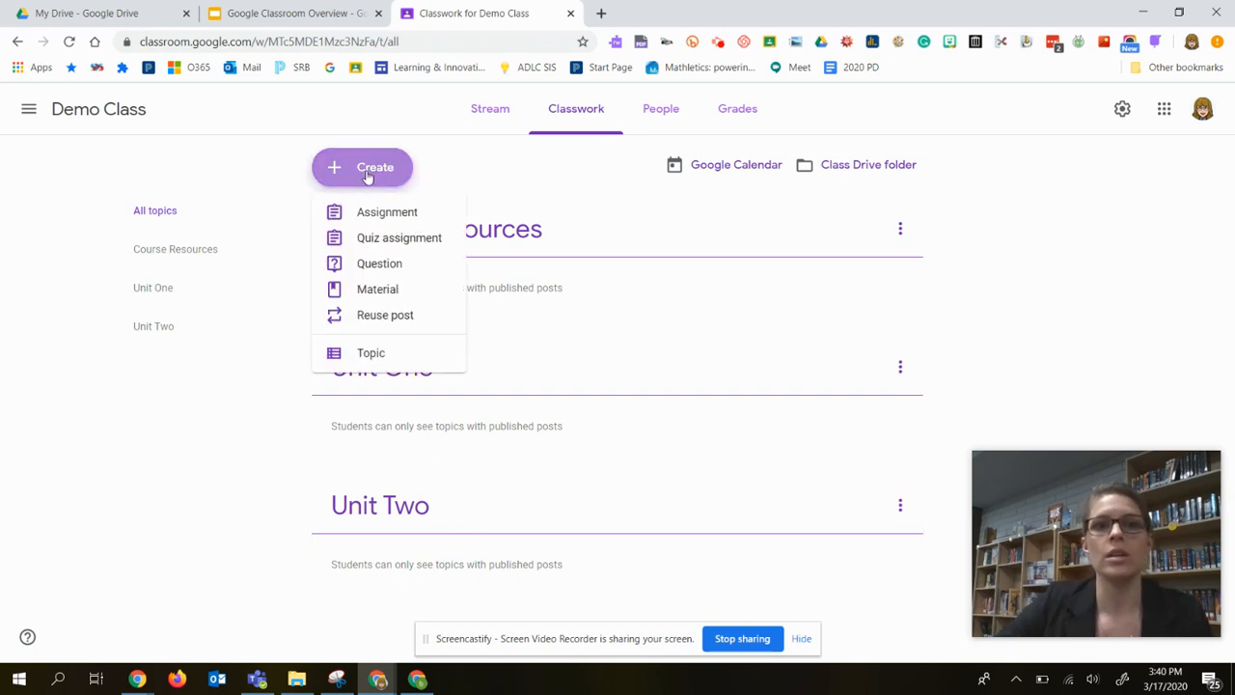
left_click(373, 359)
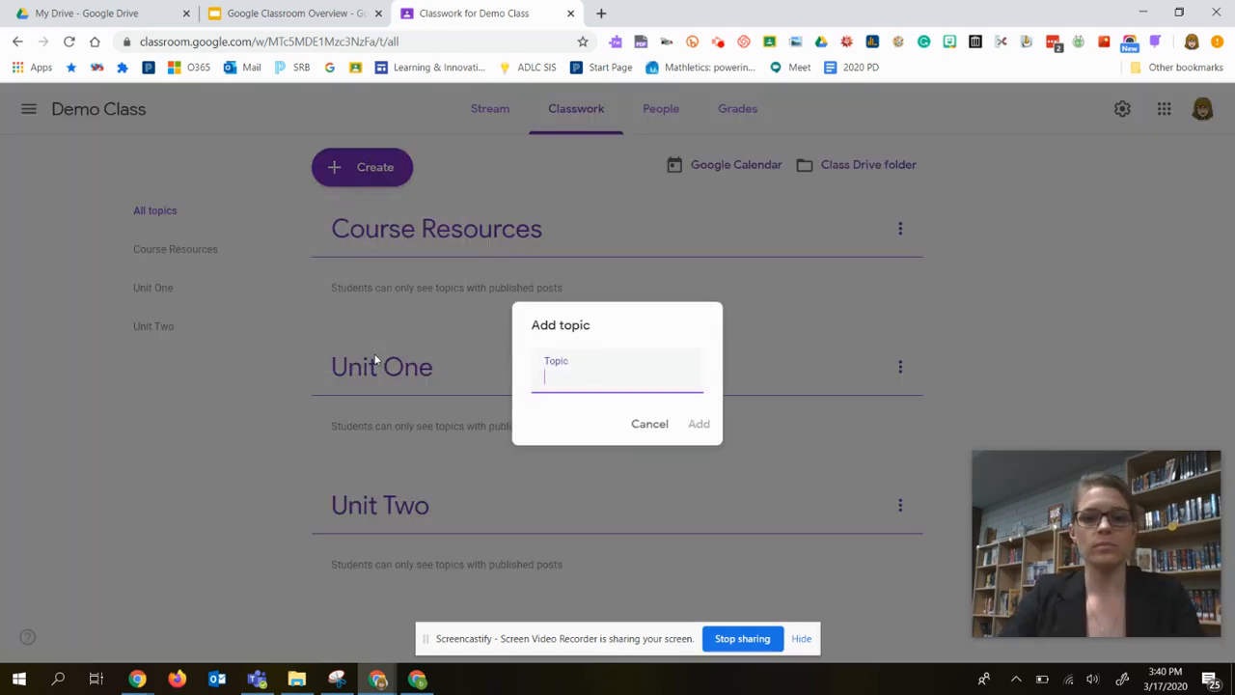
type("Unit ")
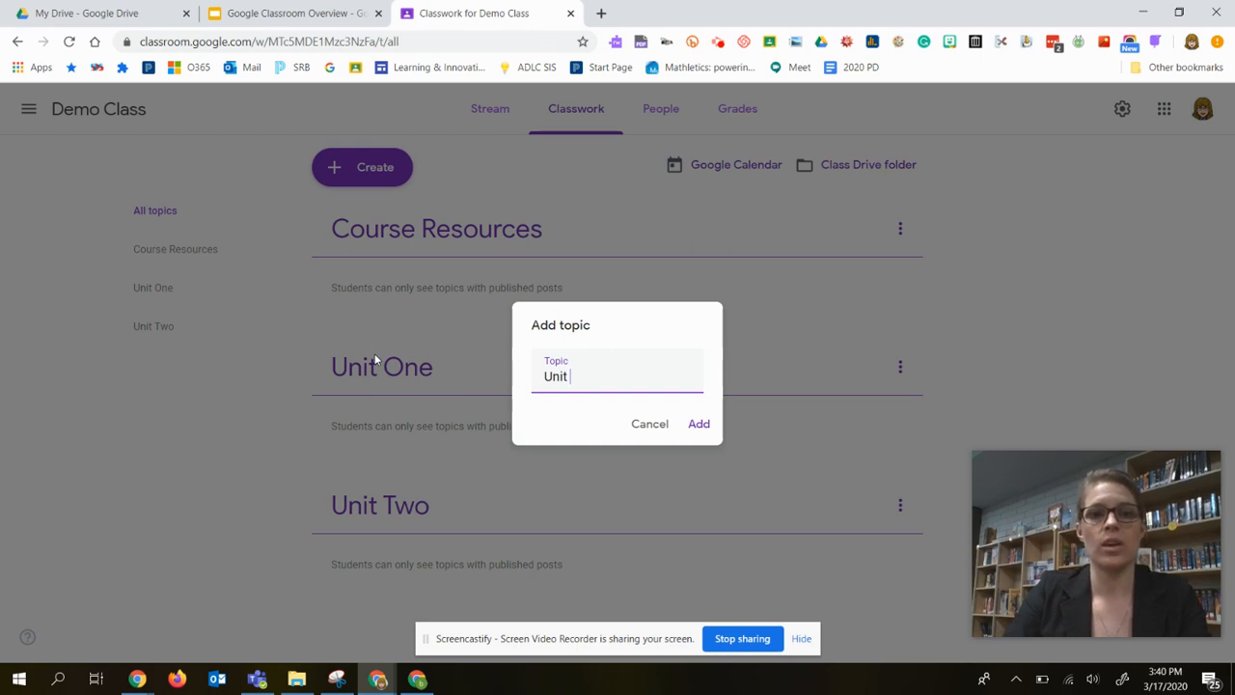
type("Three")
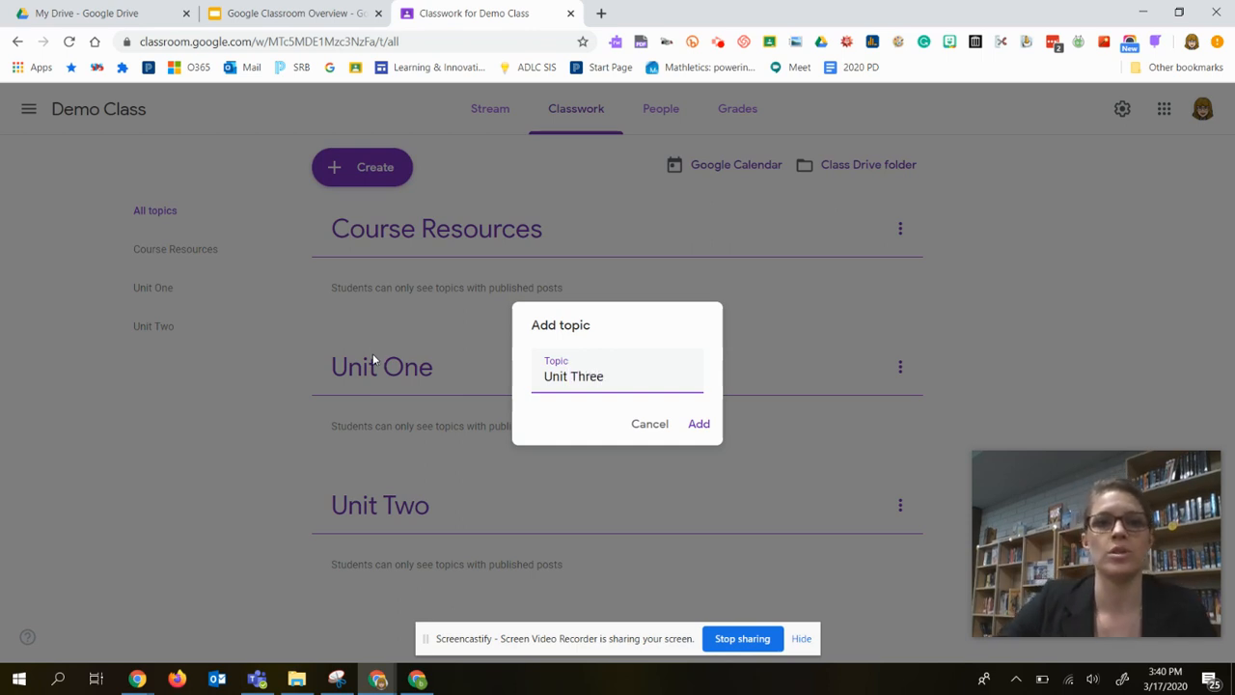
left_click(708, 425)
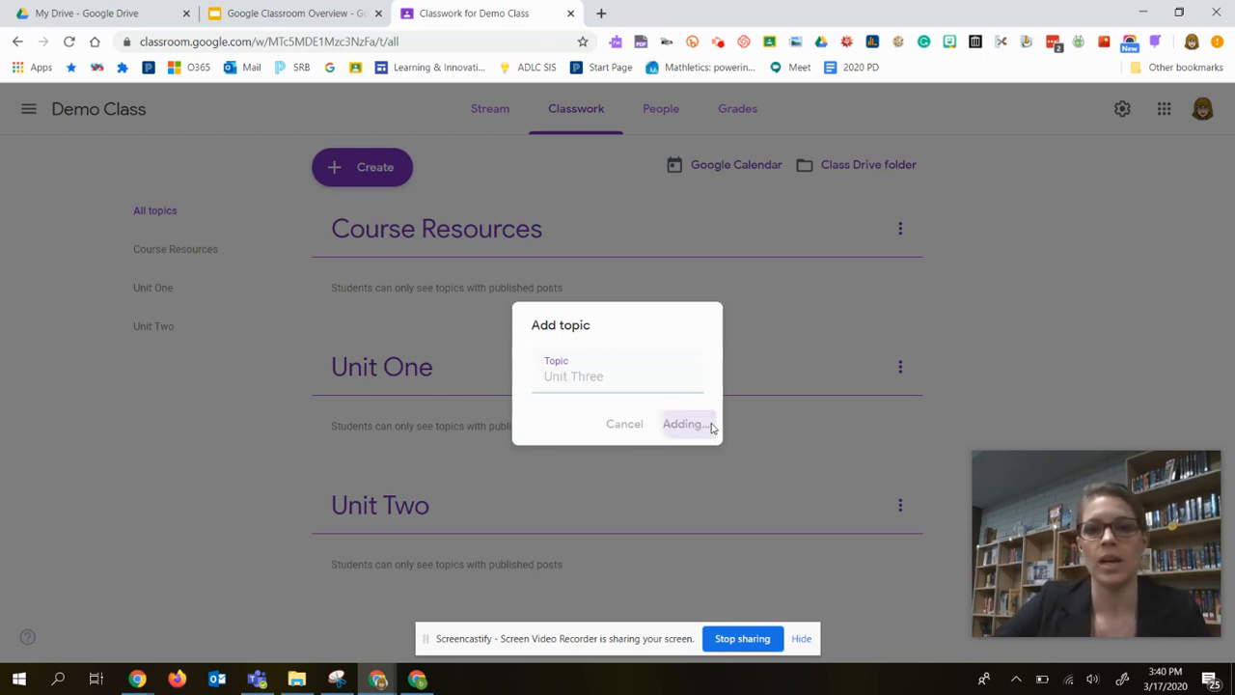
Create a classwork material titled "Mathletics" with the description "This website is to support our learning with math.".
scroll(682, 430, "down", 1)
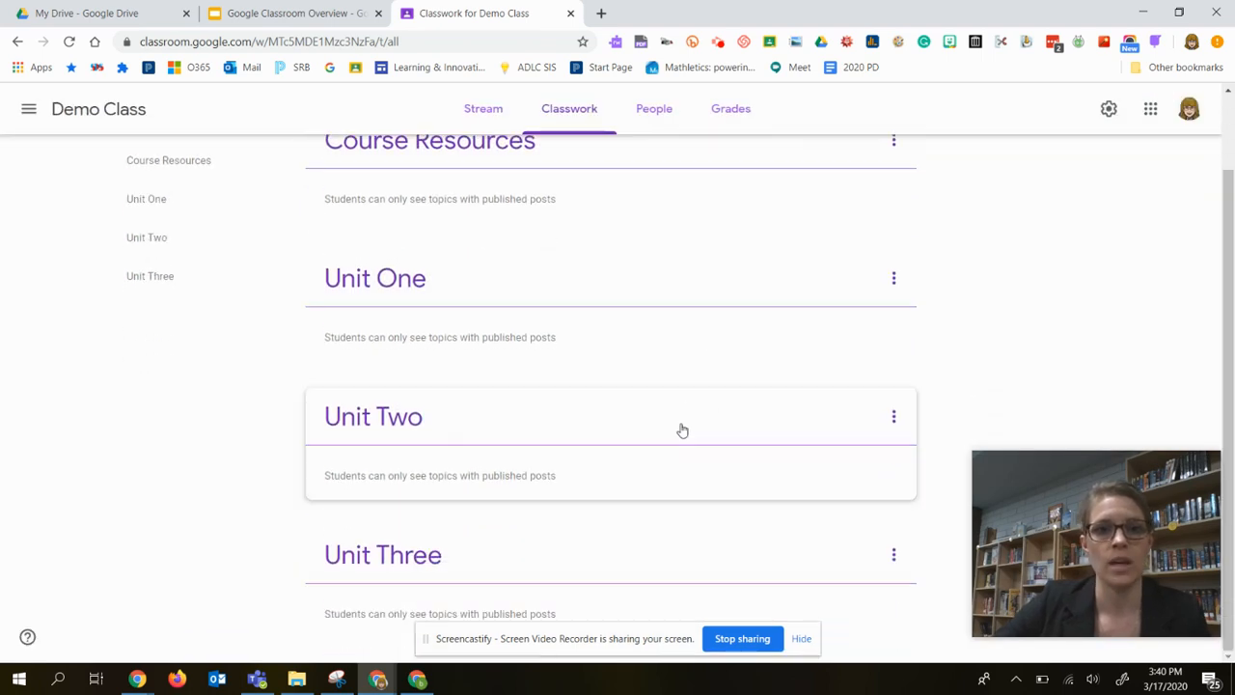
scroll(695, 455, "up", 1)
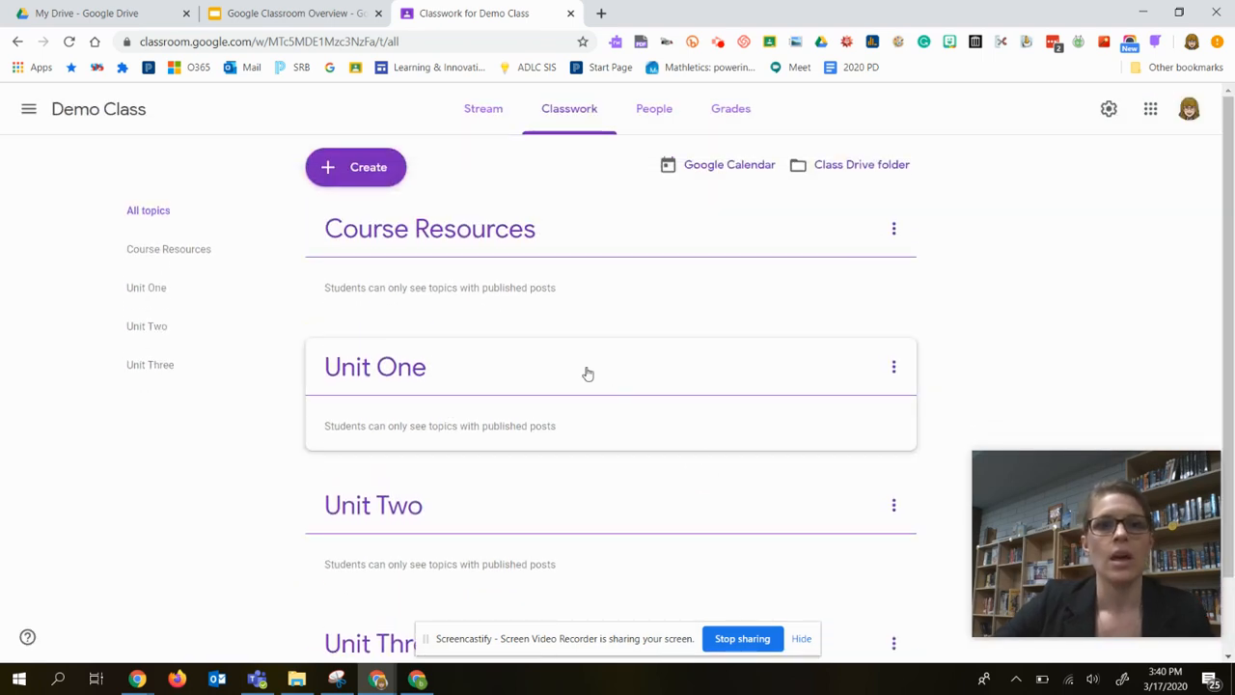
left_click(381, 167)
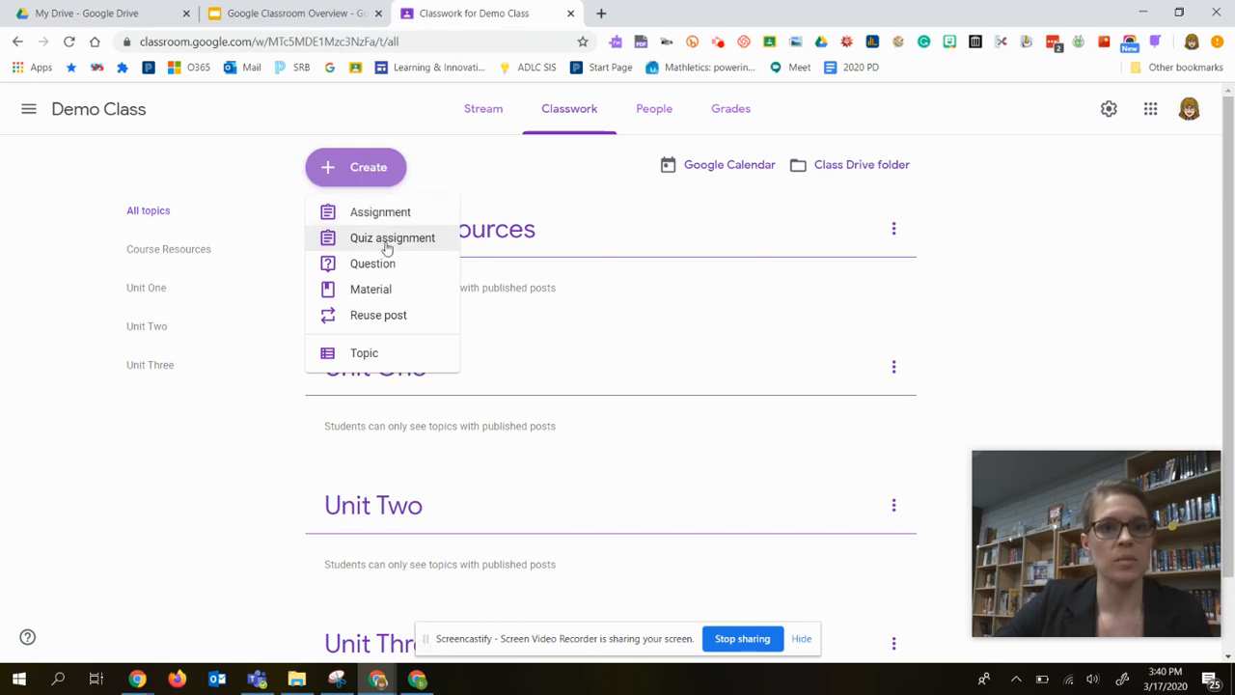
left_click(373, 292)
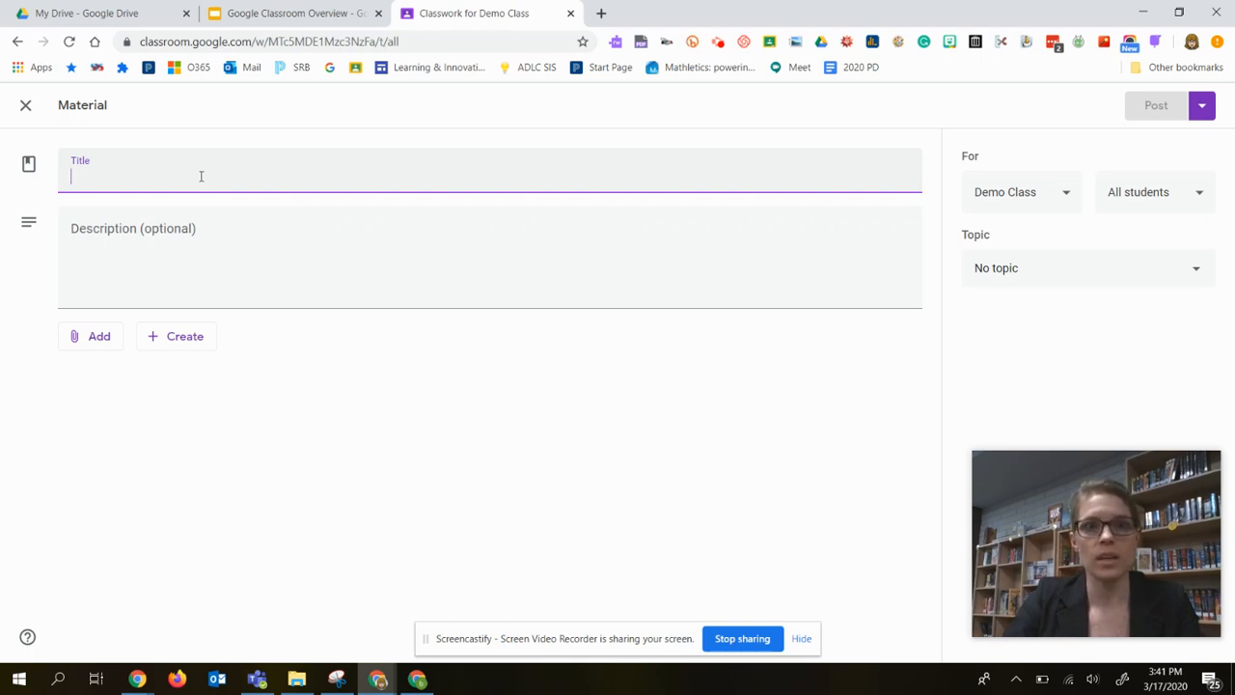
type("Mathletic")
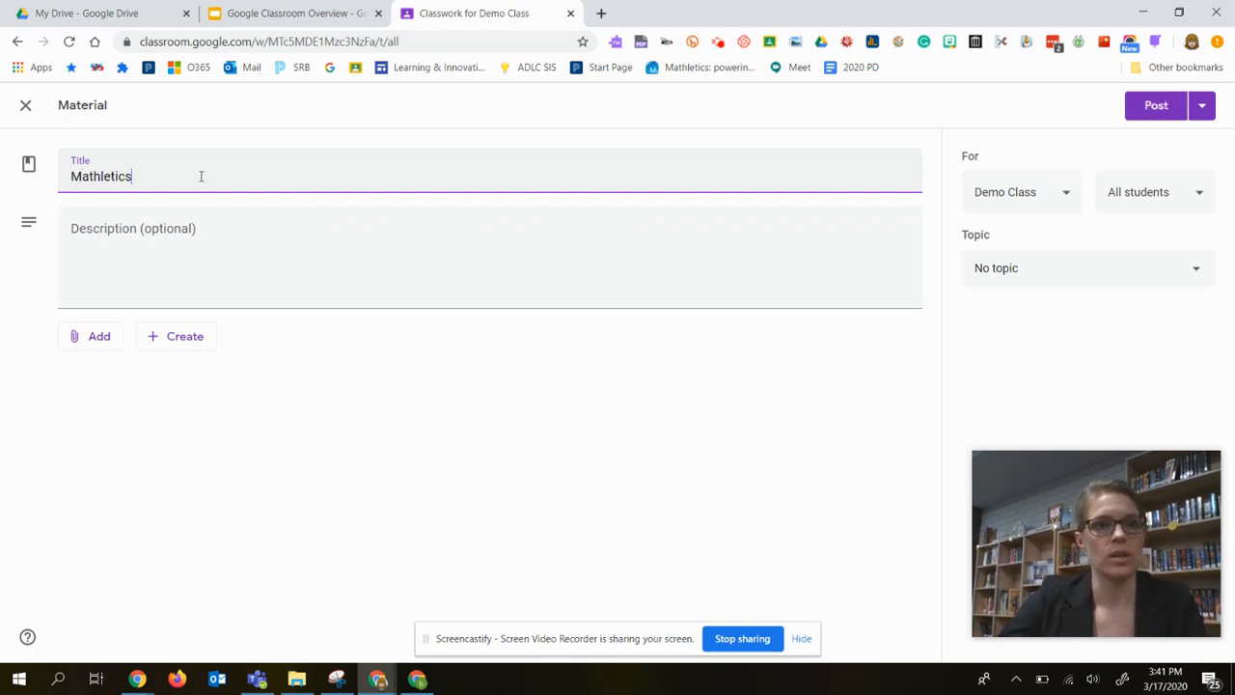
type("s")
left_click(135, 237)
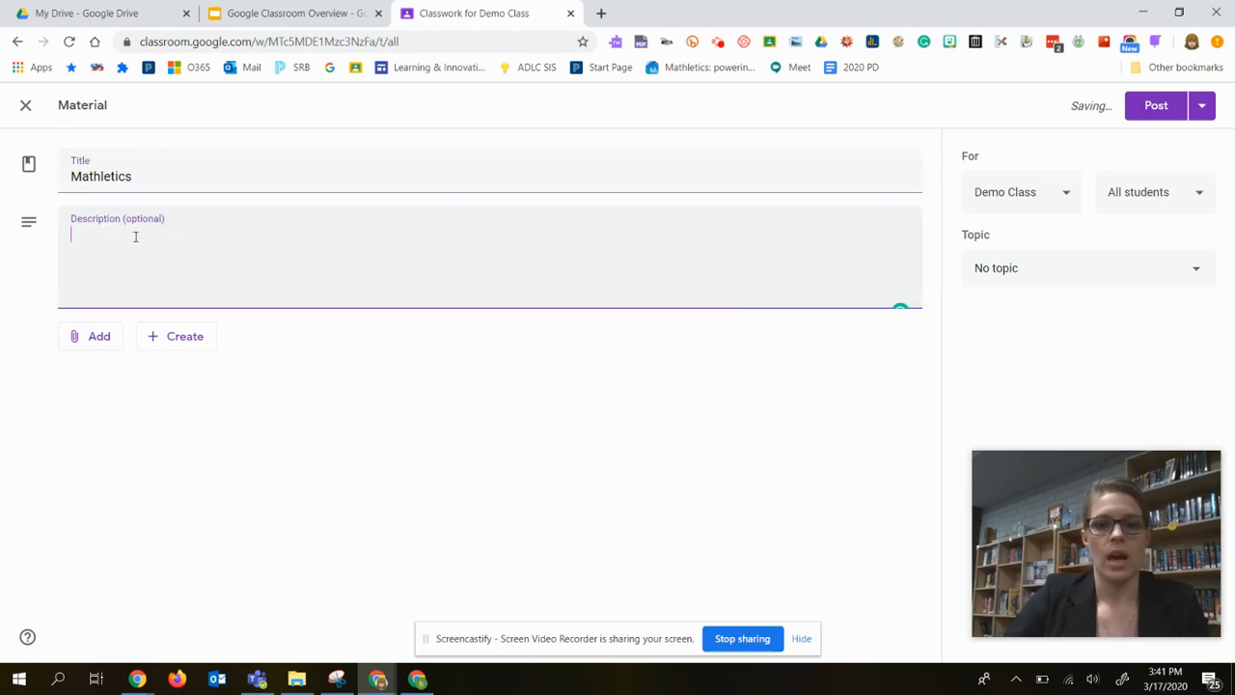
type("This")
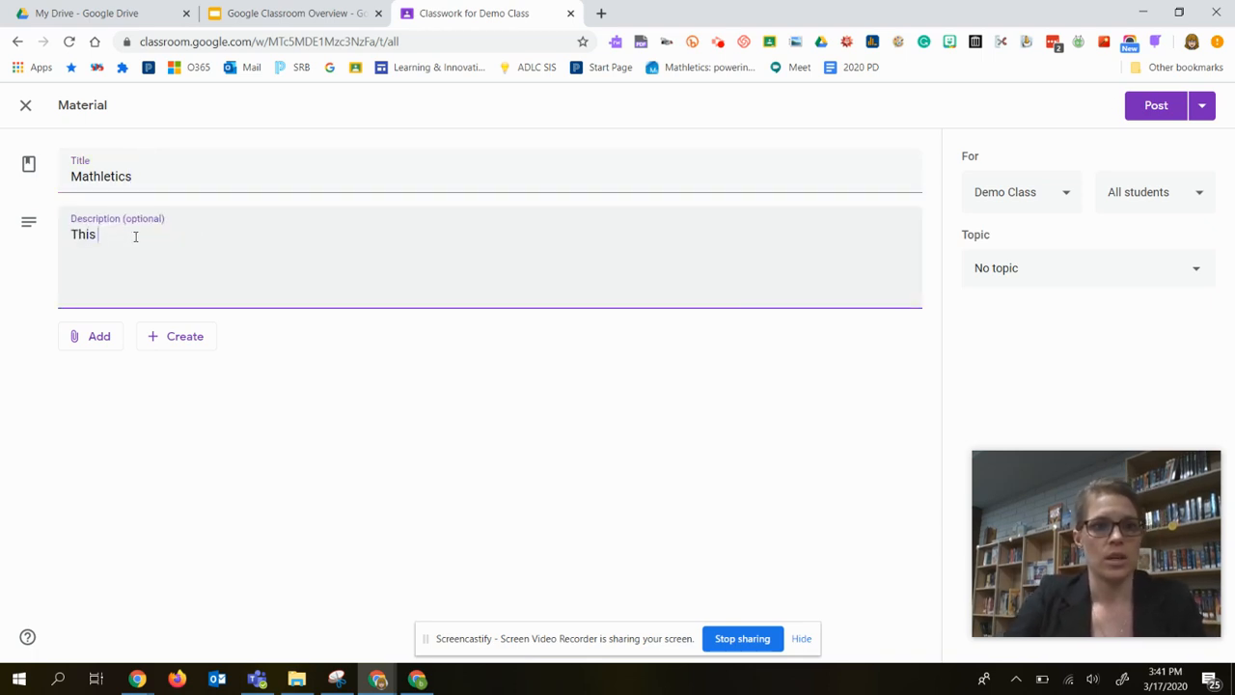
type(" website is to sup")
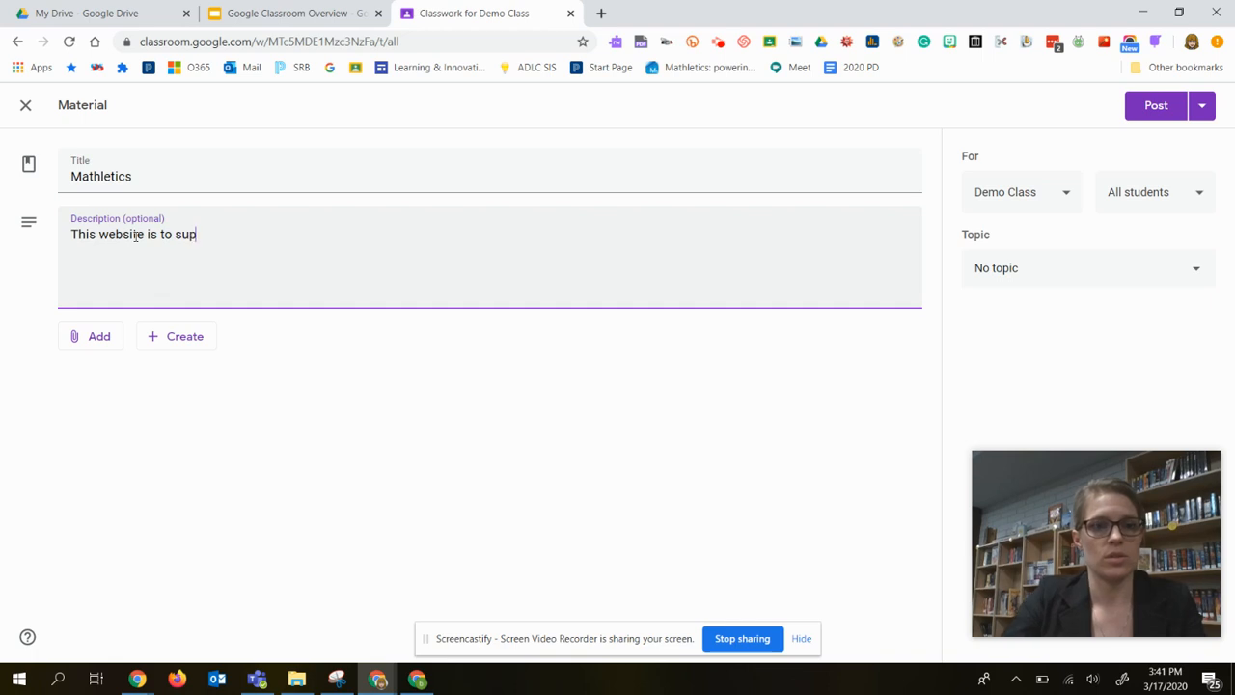
type("port our learning with math.")
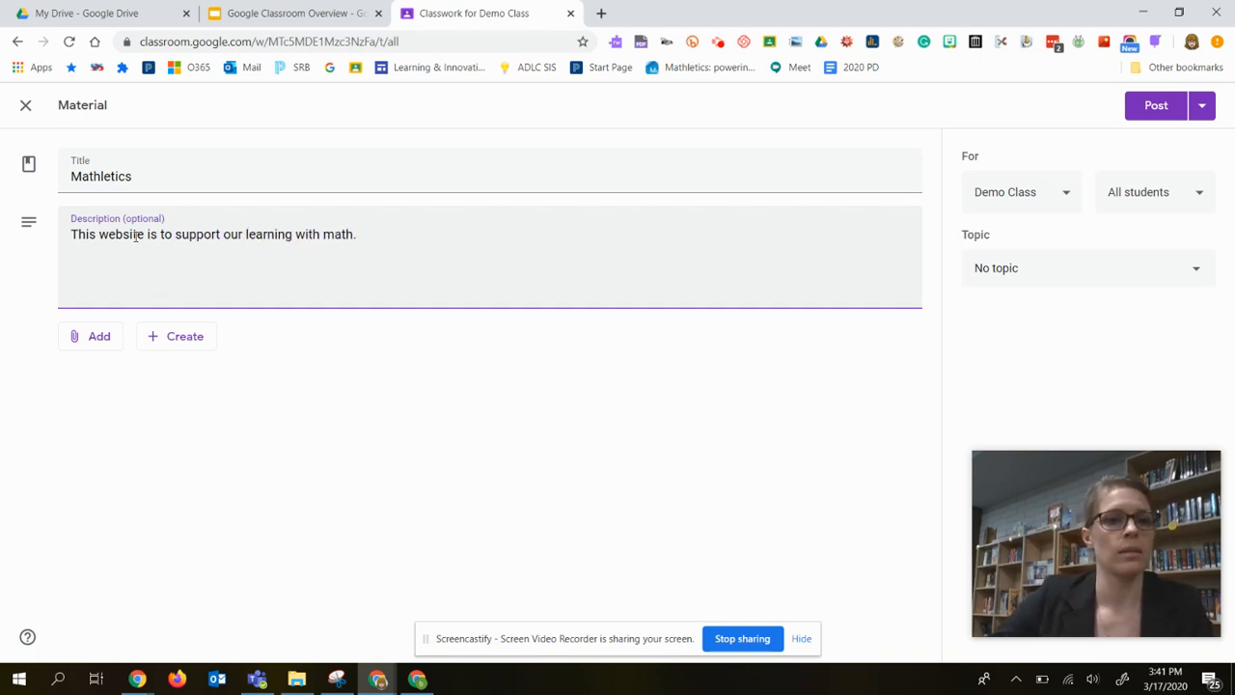
left_click(94, 343)
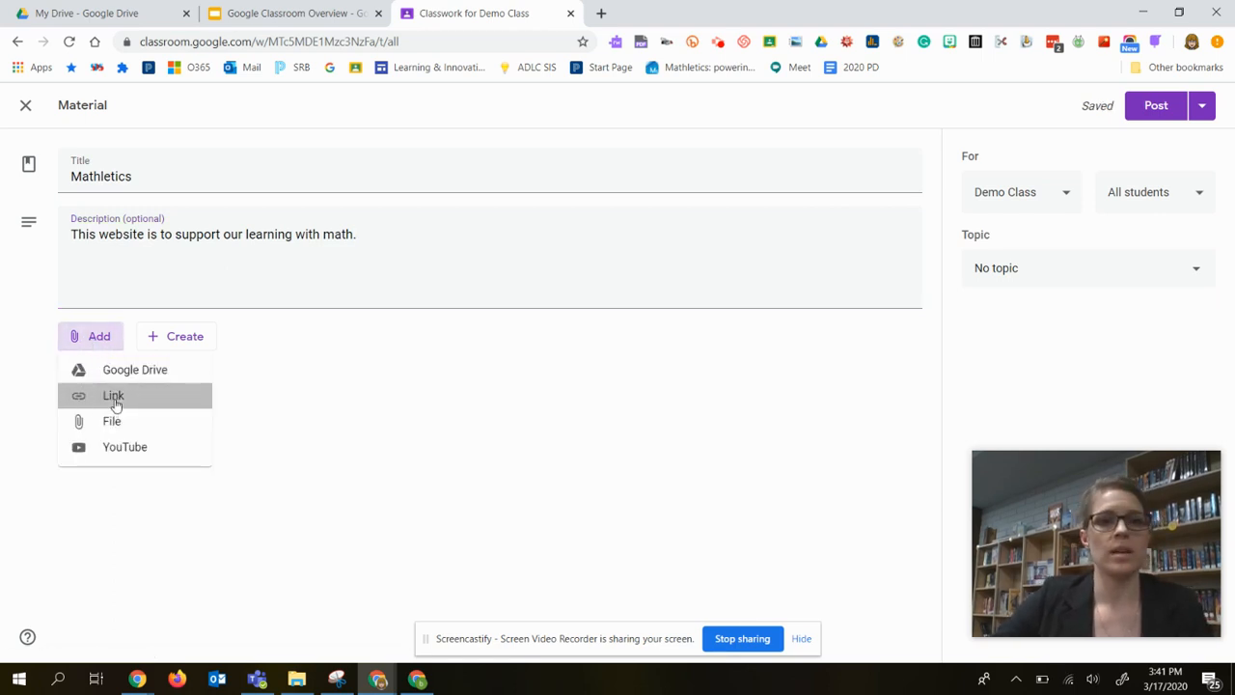
left_click(114, 401)
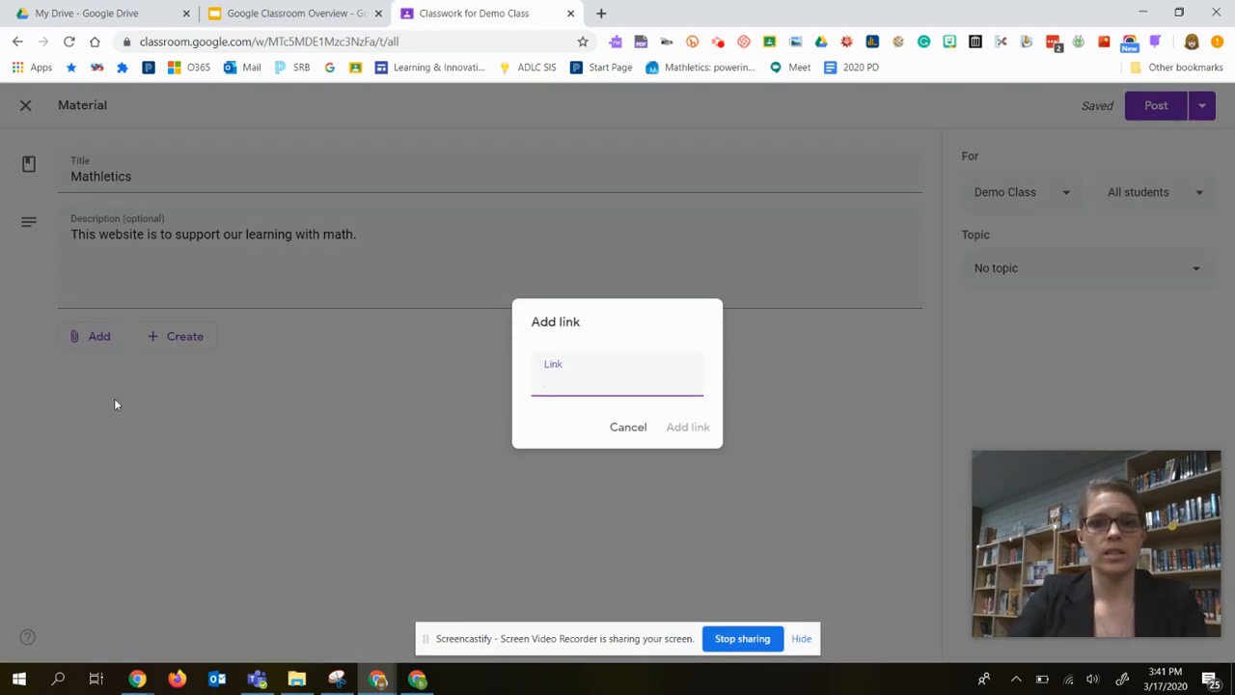
type("www.mathle")
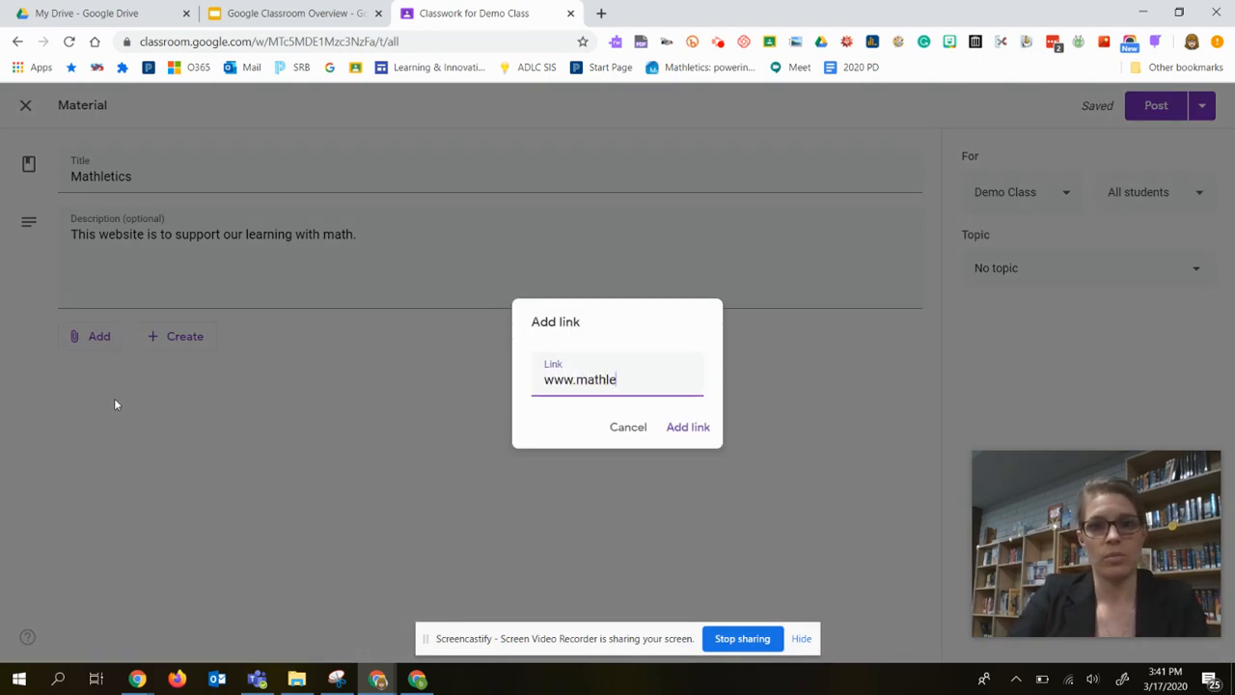
type("tics.com")
key("Return")
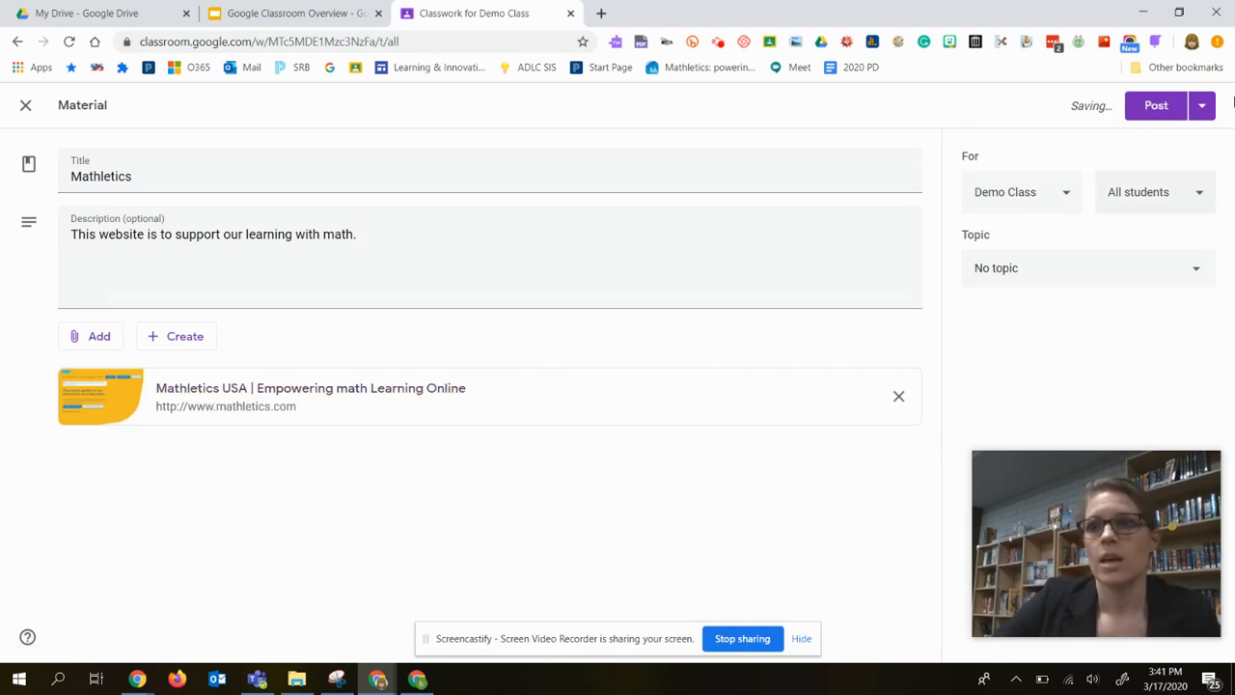
Review the posting options and the available class and student recipients for the Mathletics material.
left_click(1203, 108)
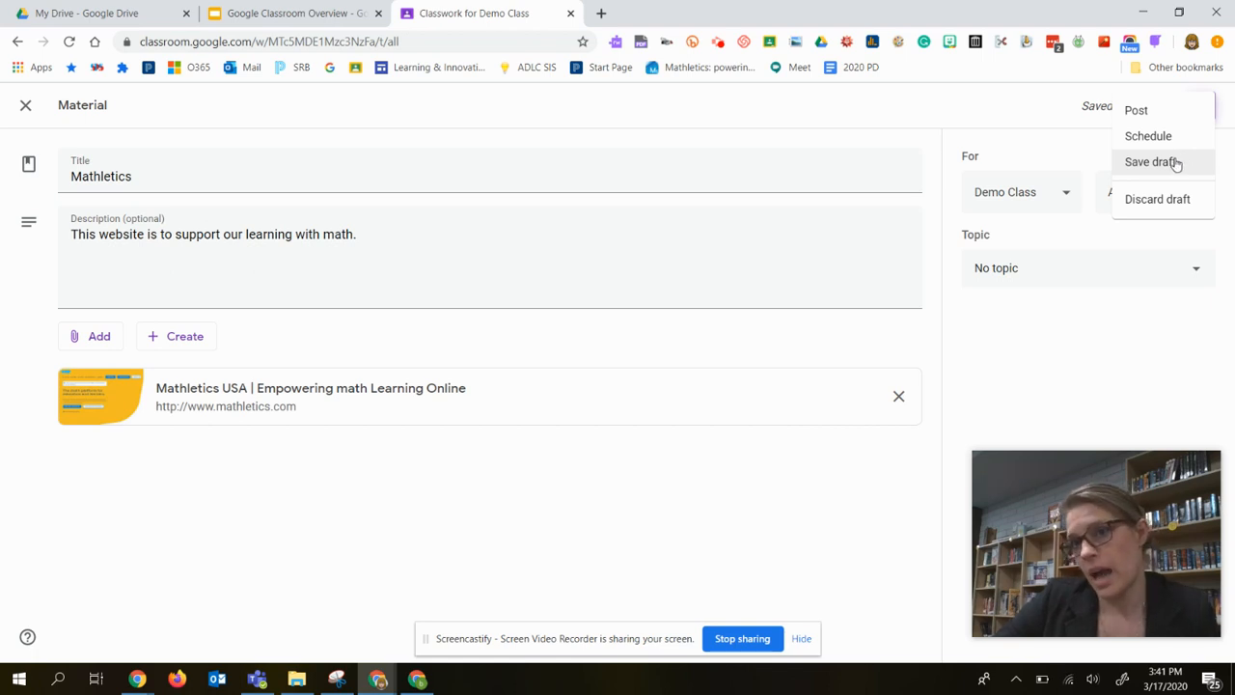
left_click(1050, 117)
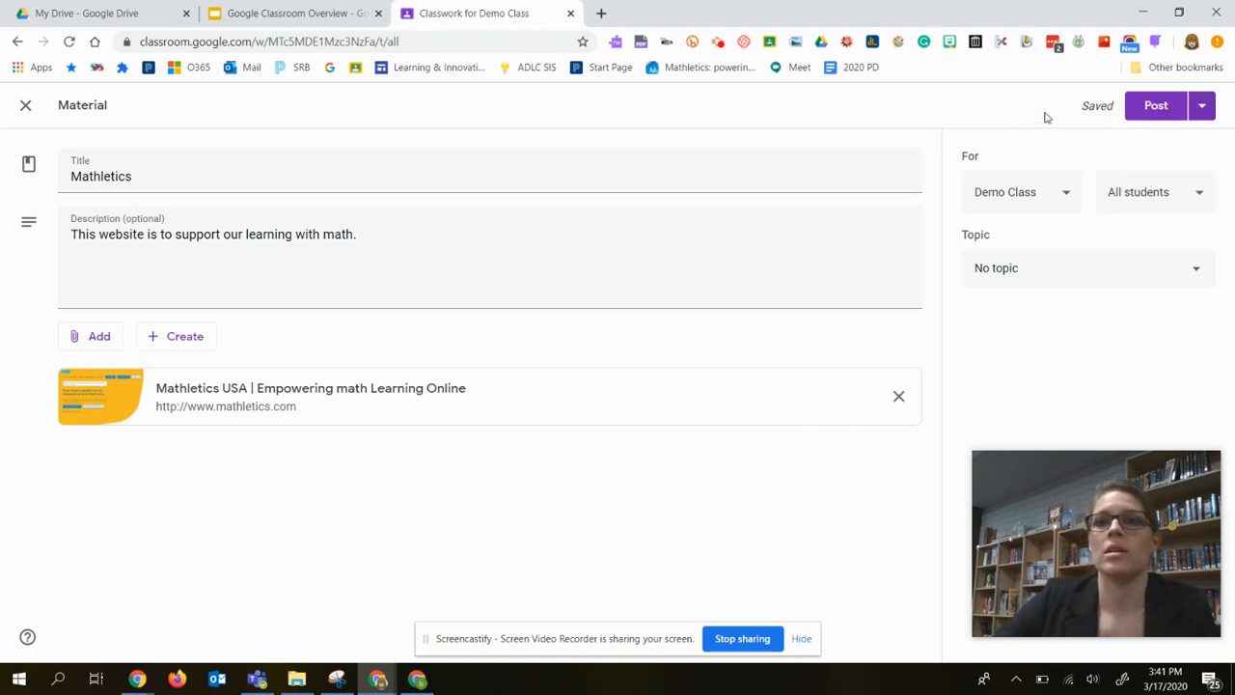
left_click(1065, 196)
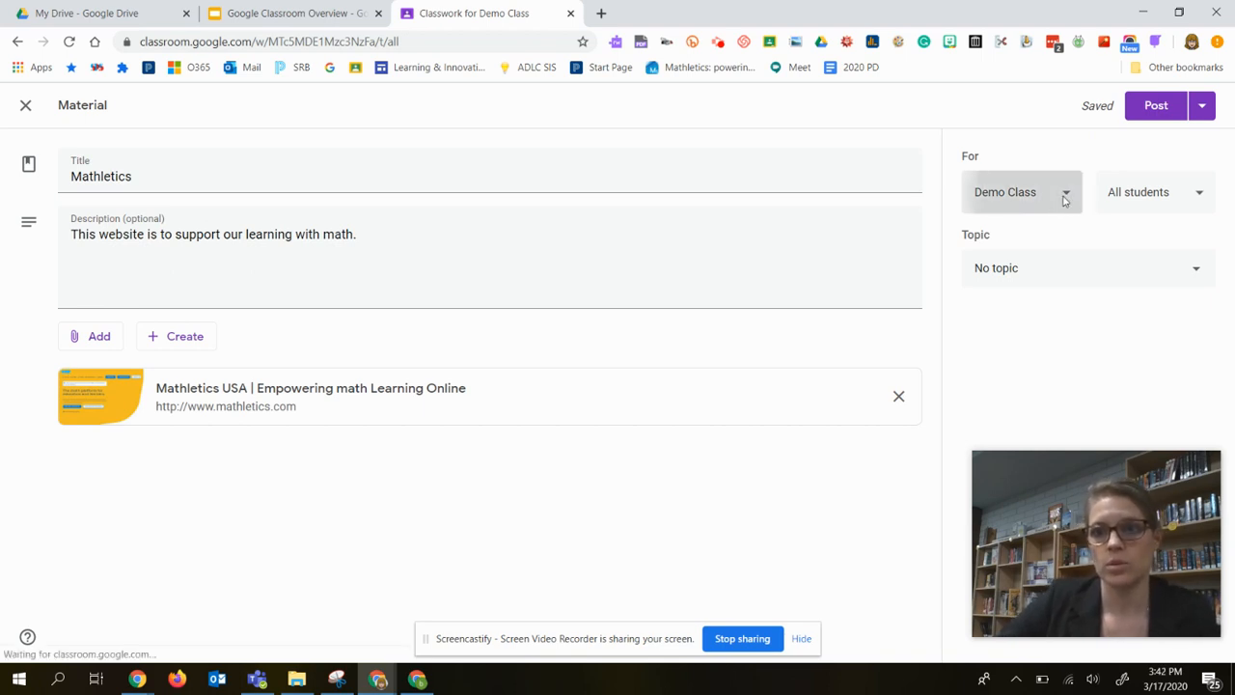
left_click(1020, 157)
left_click(1197, 195)
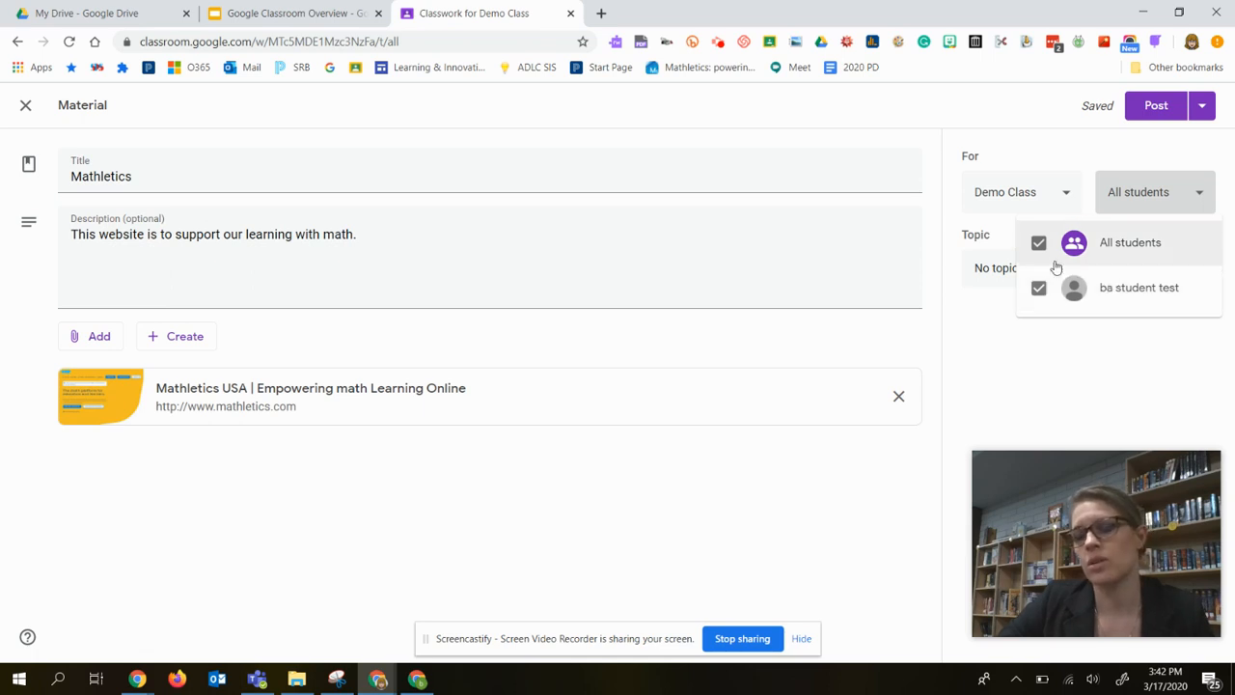
left_click(1067, 161)
Assign the Mathletics material to the Course Resources topic and post it to Demo Class.
left_click(996, 270)
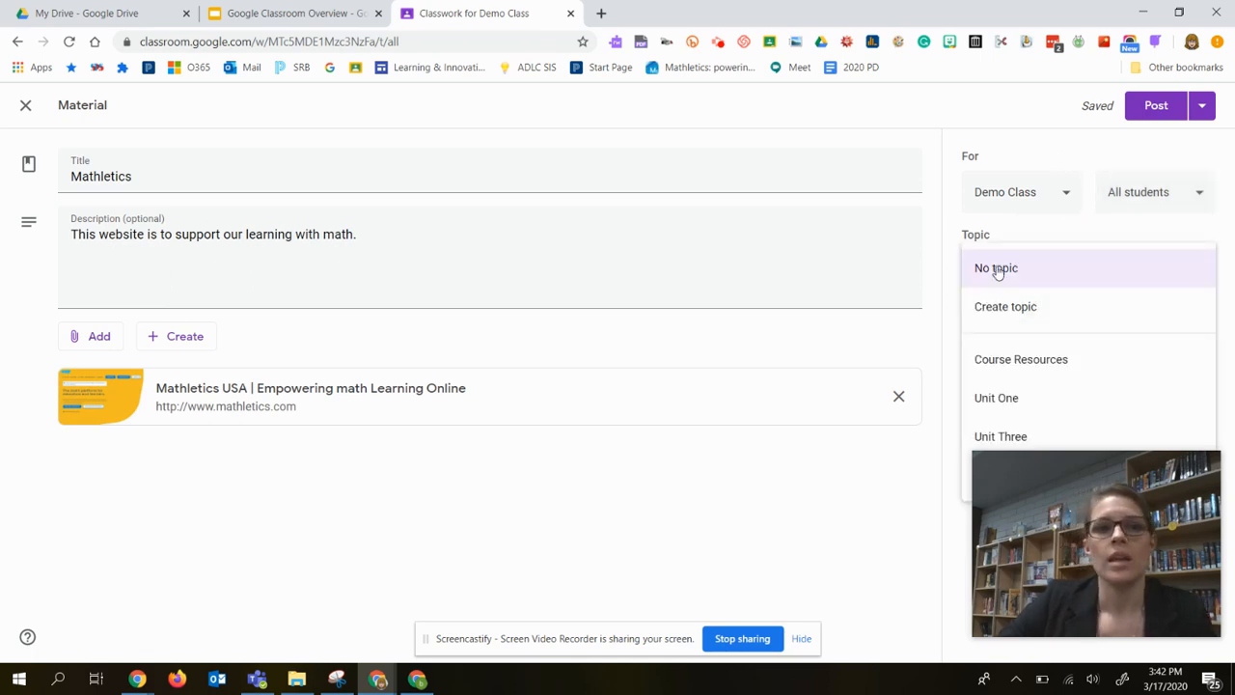
left_click(1022, 361)
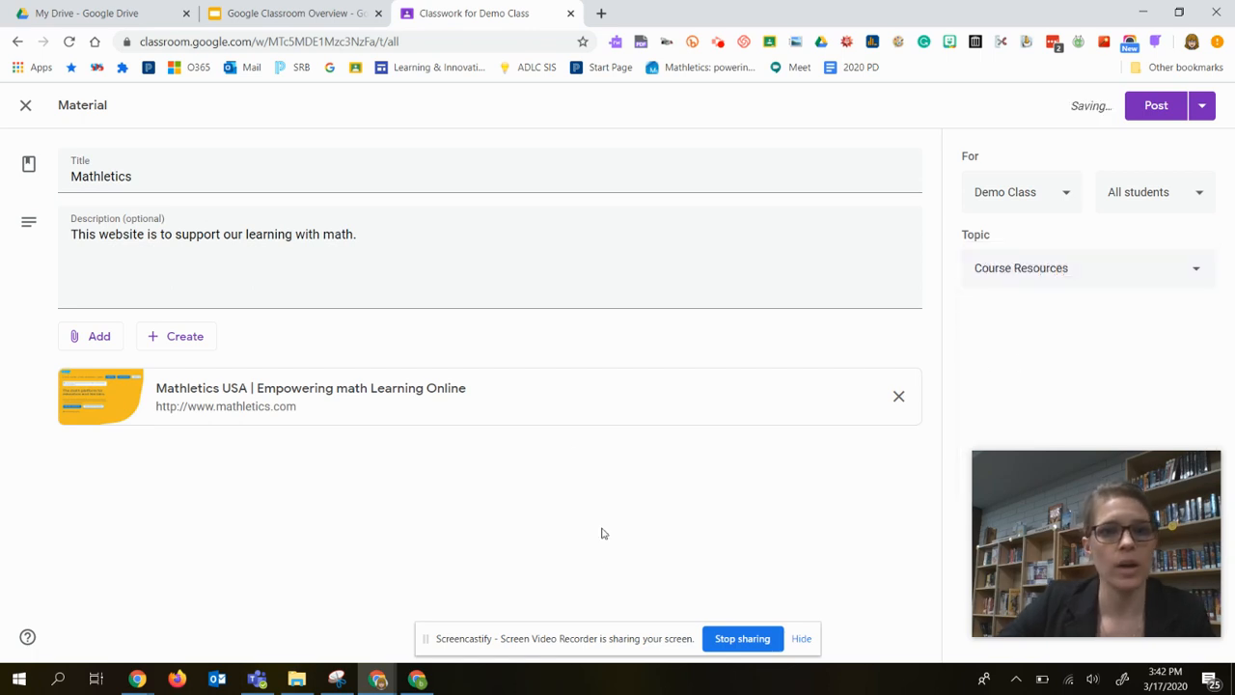
left_click(1156, 105)
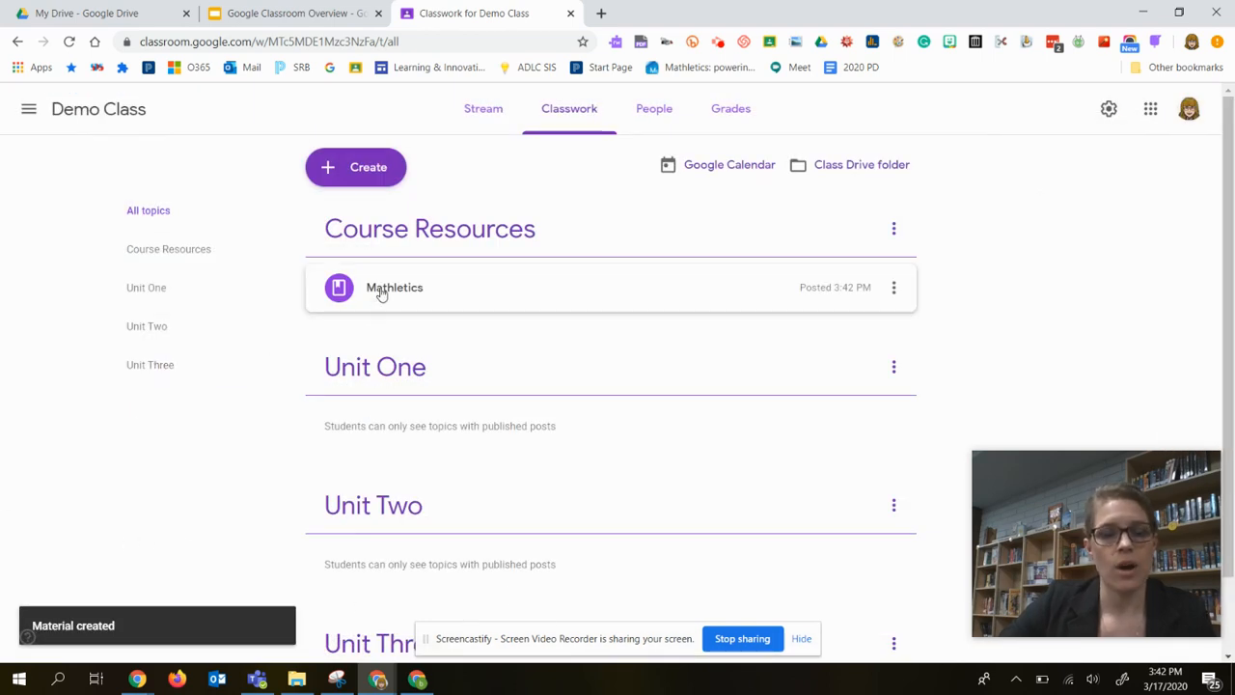
left_click_drag(386, 291, 447, 273)
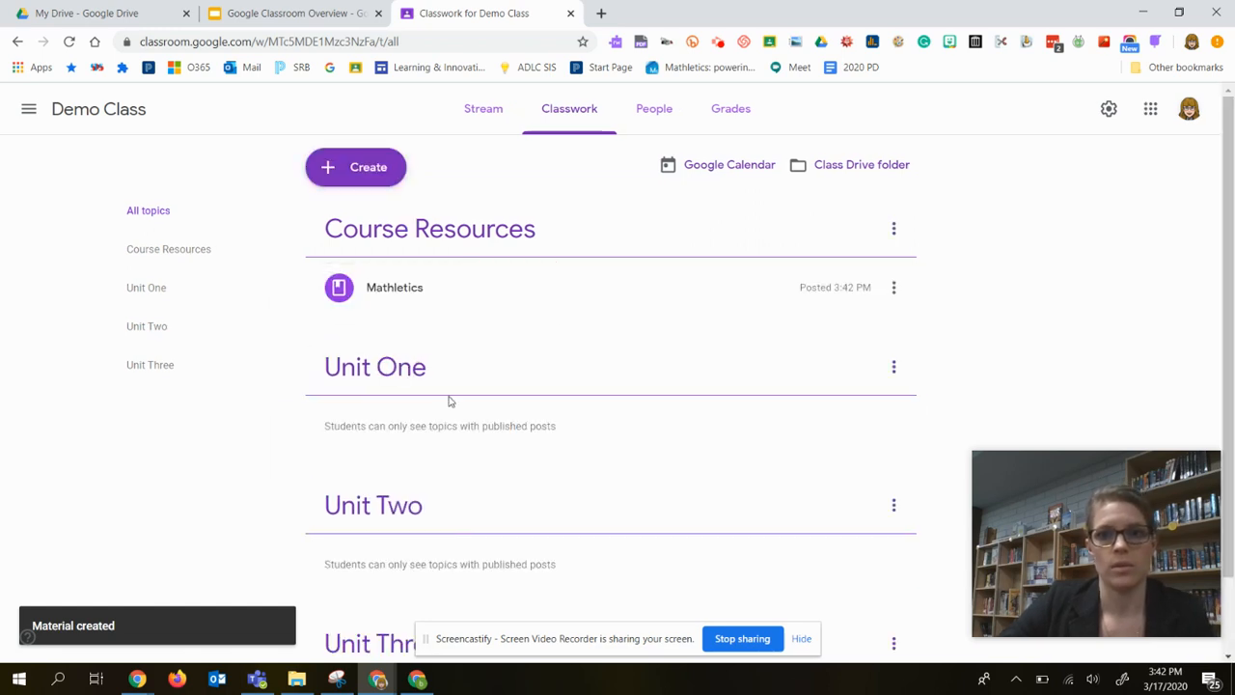
Create a classwork assignment titled "Book Study - Paragraph".
left_click(380, 168)
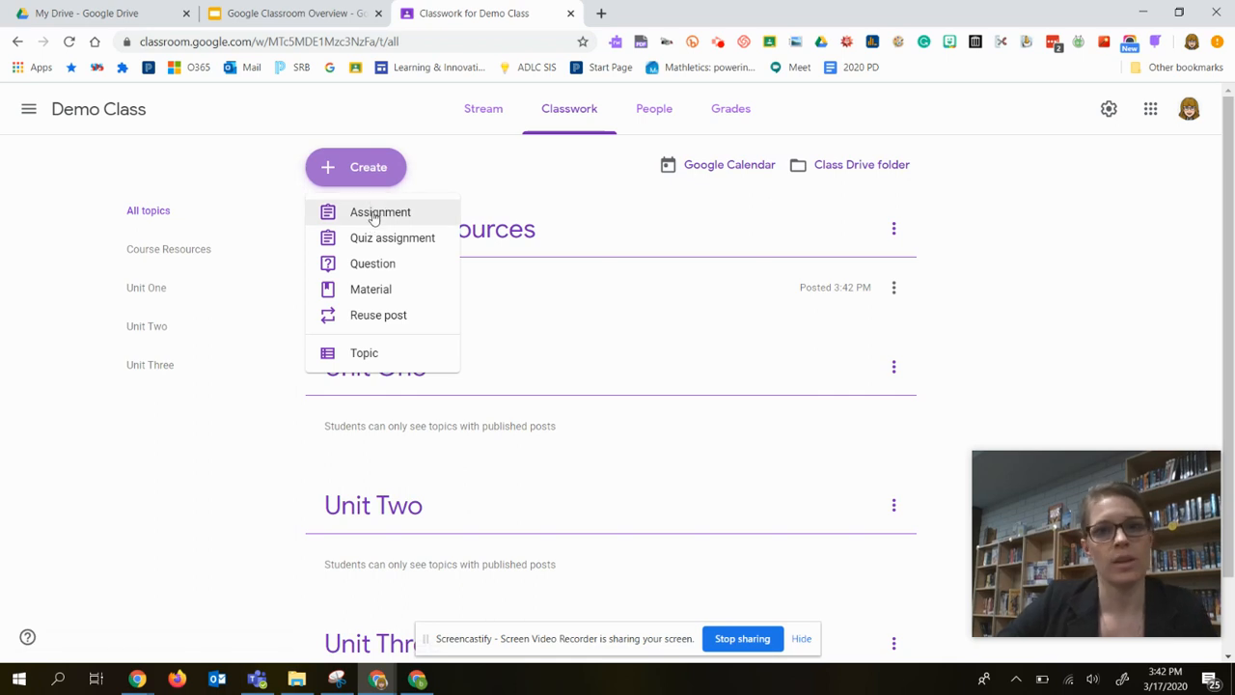
left_click(375, 217)
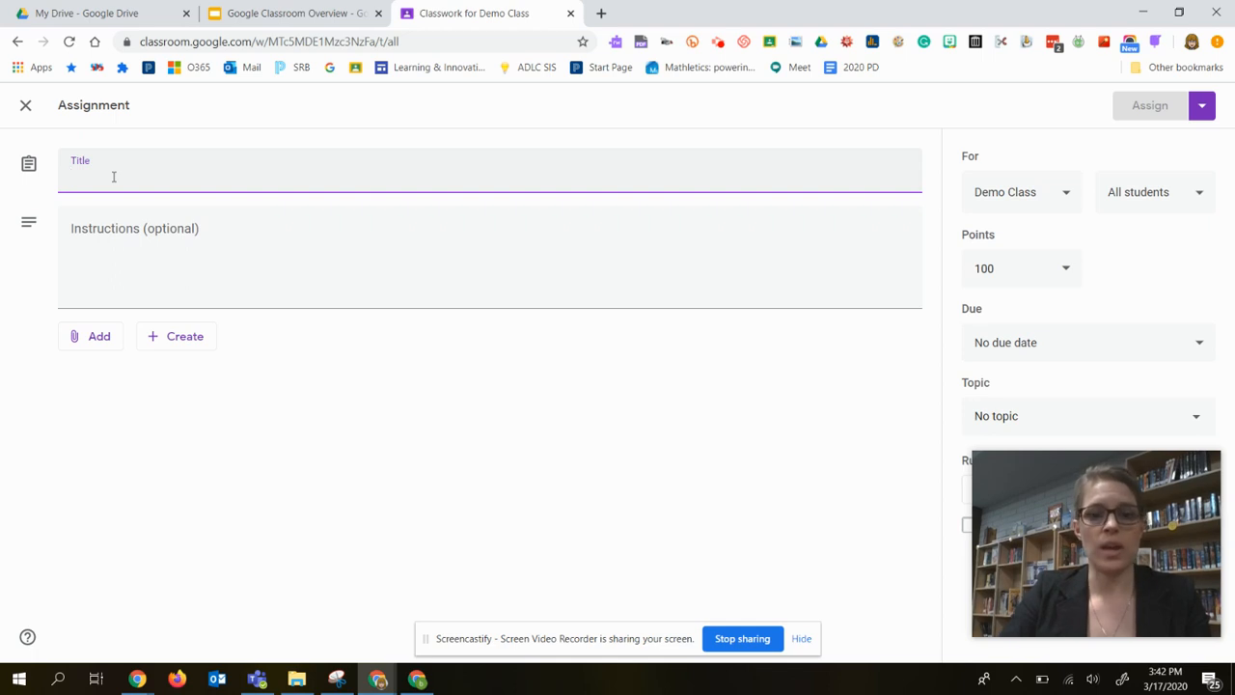
type("Book Study - ")
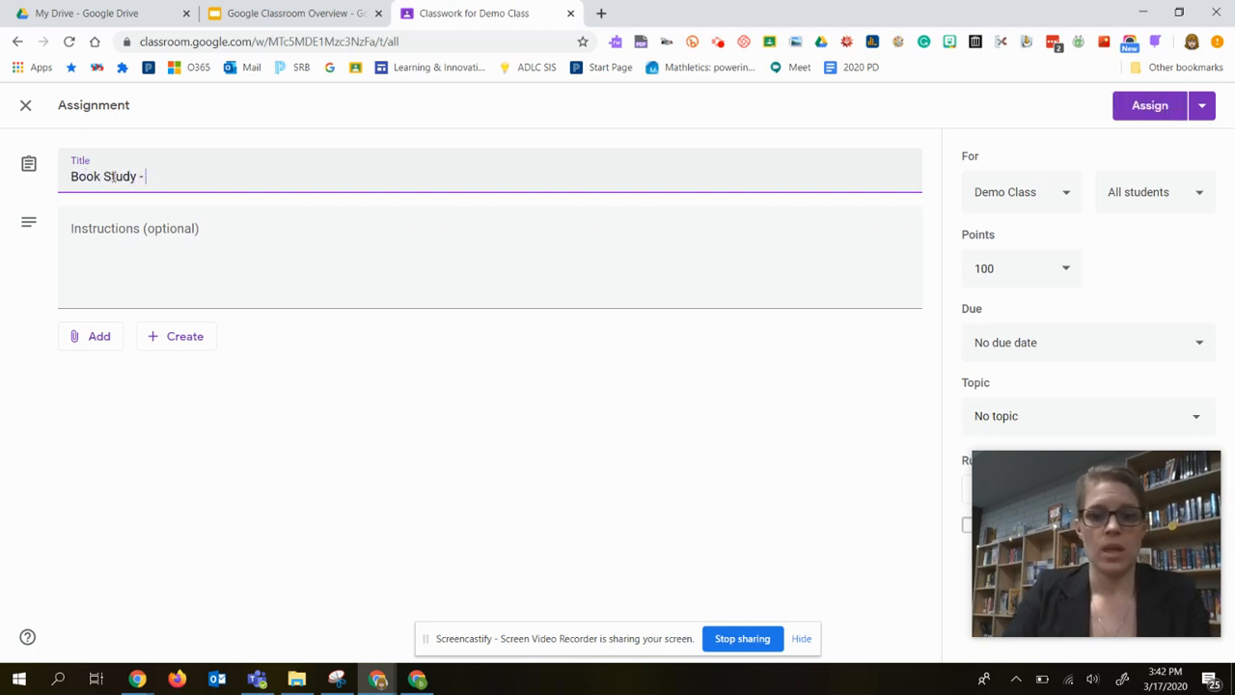
type("Paragraph")
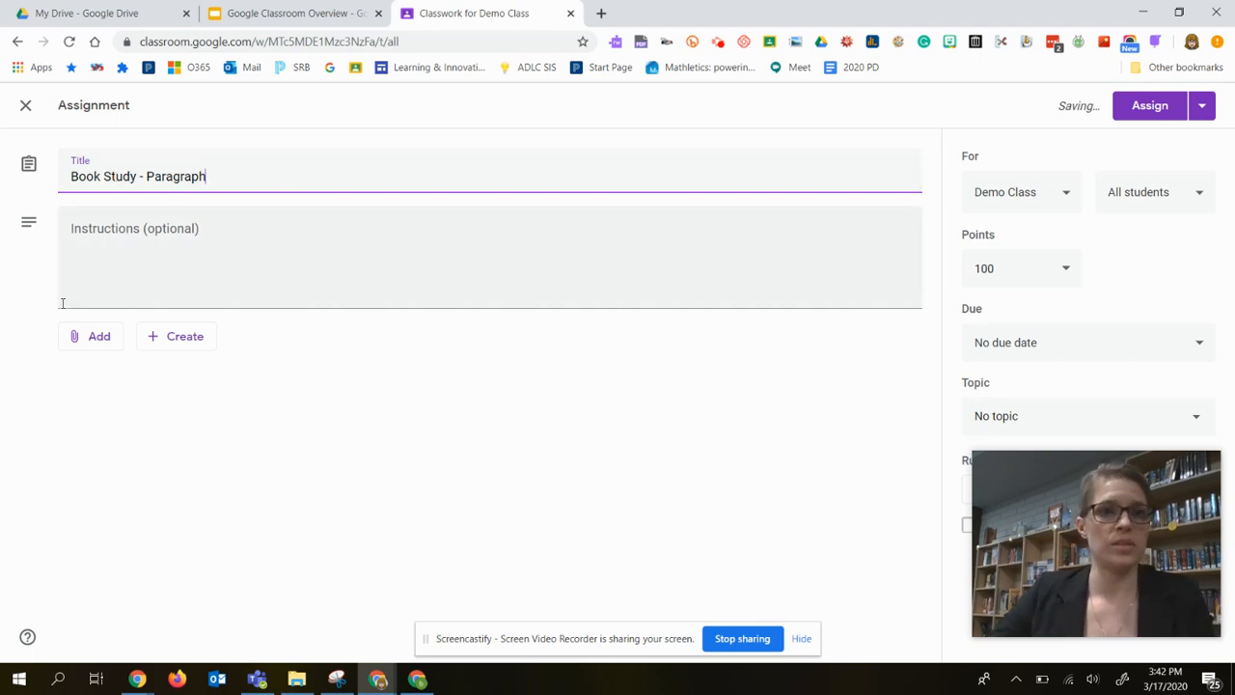
Begin the assignment instructions with: We have just finished reading "Pigeon Wants a Puppy".
left_click(117, 249)
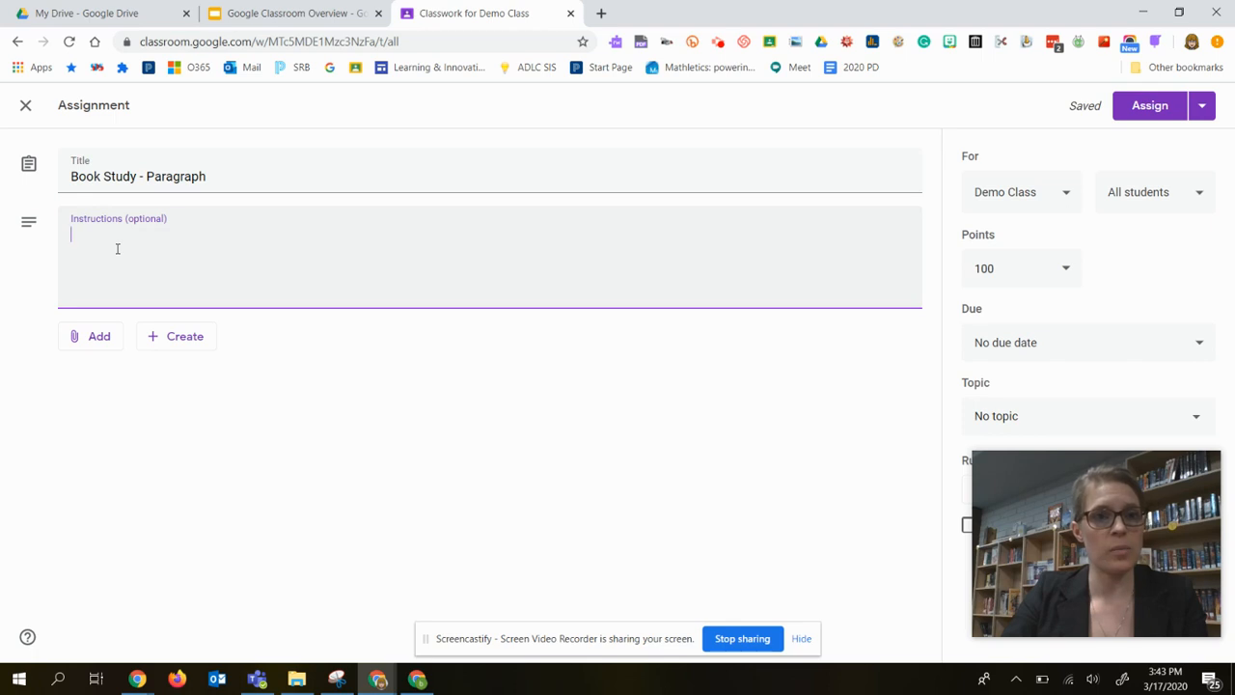
type("We hav")
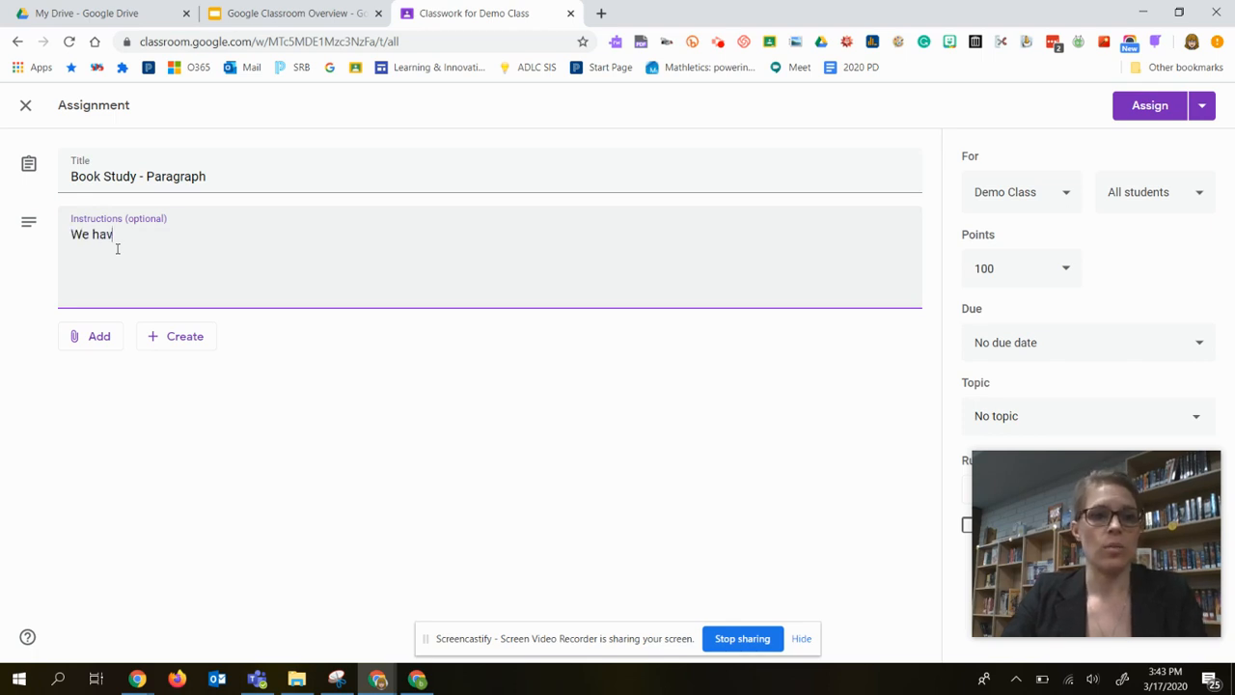
type("e just finished")
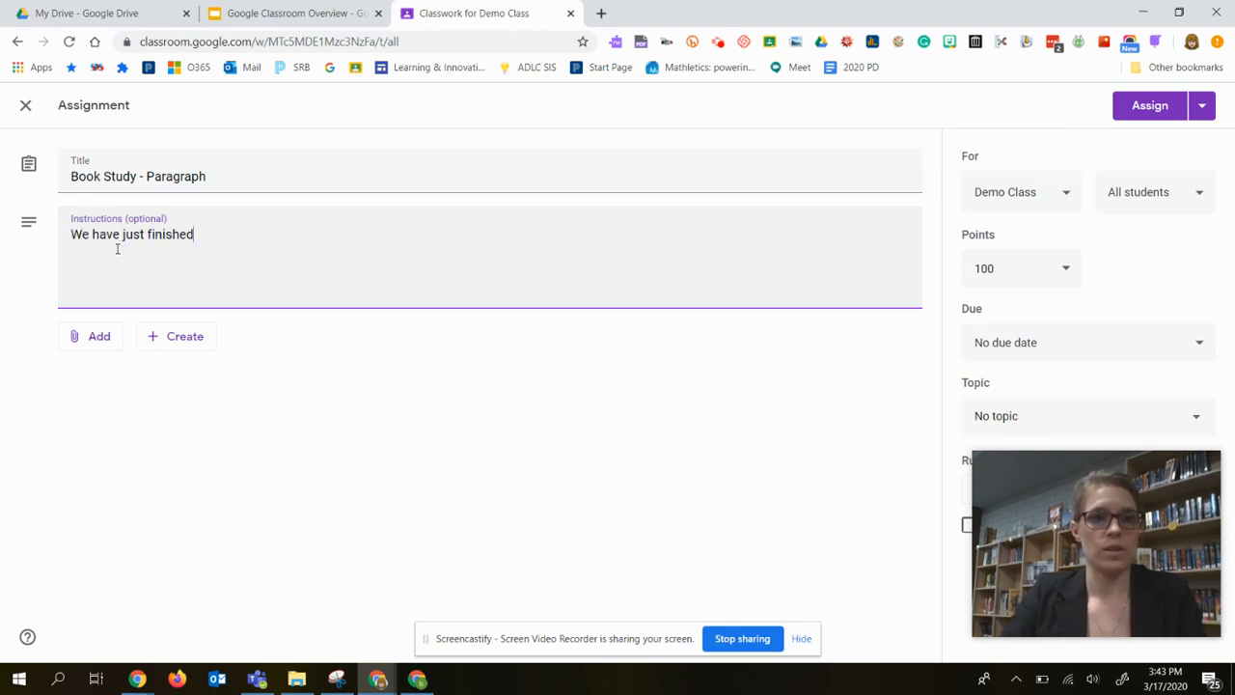
type(" reading \"Pig")
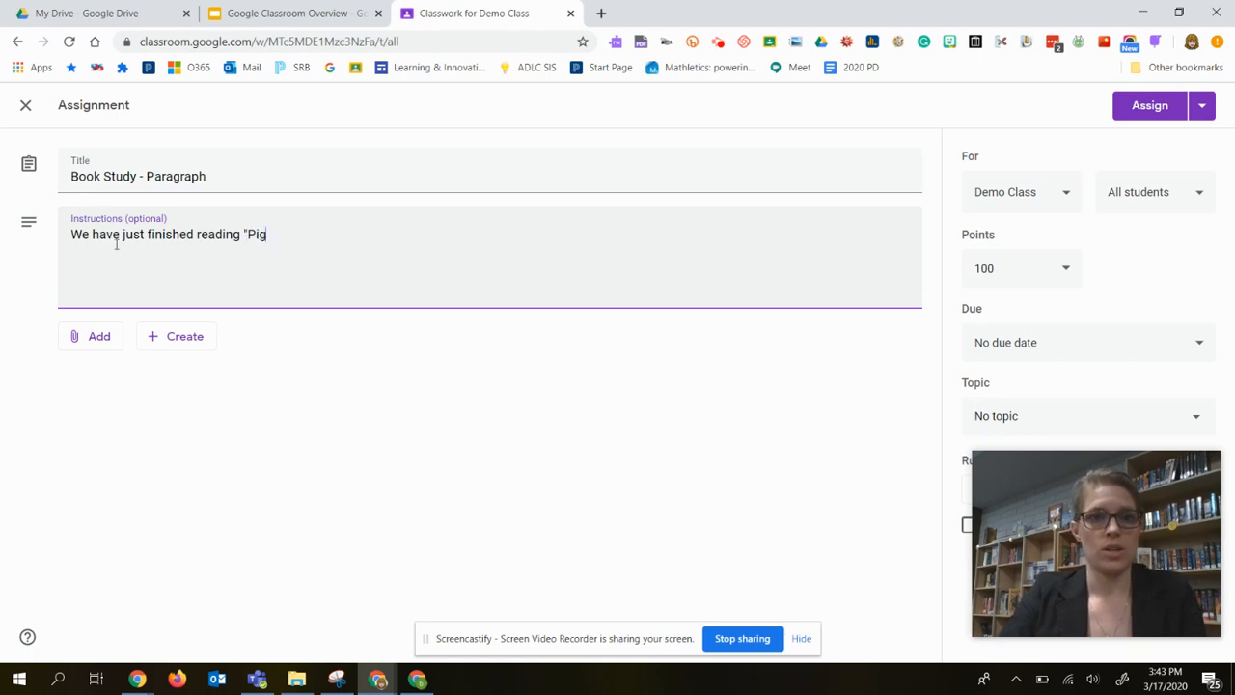
type("eon Wnats")
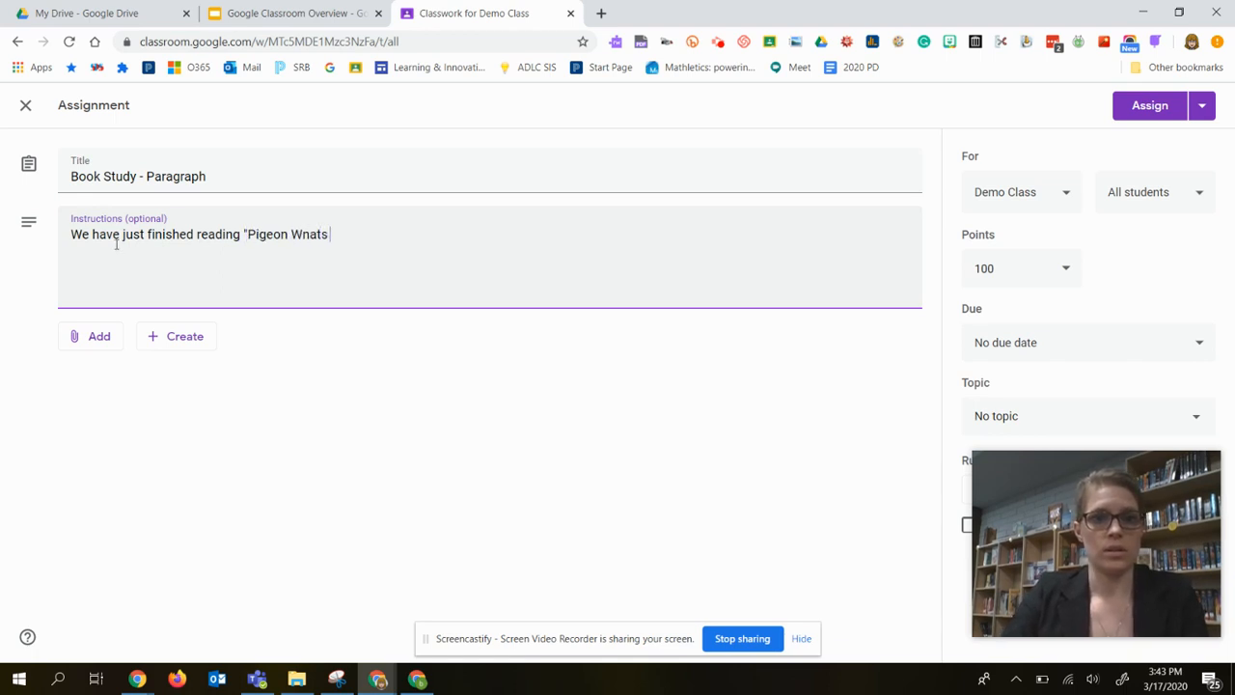
key("BackSpace")
key("BackSpace")
key("BackSpace")
key("BackSpace")
key("BackSpace")
type("ave just finished reading \"Pigeon Wants")
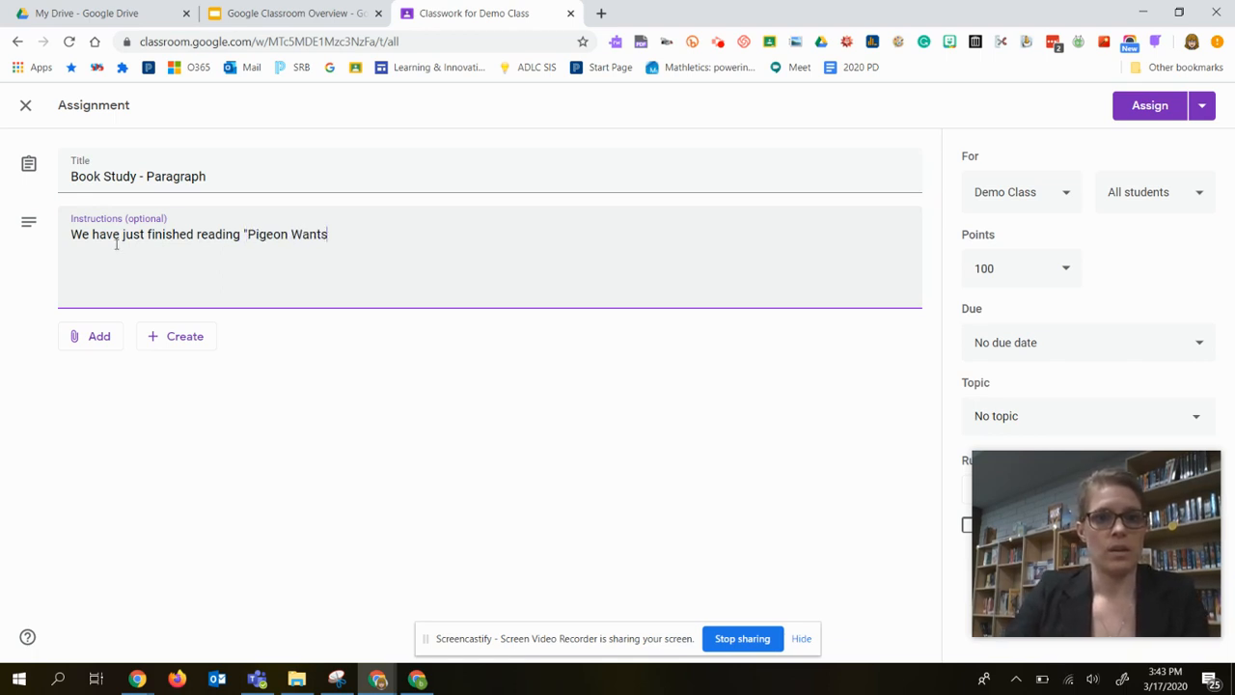
type(" a Puppy")
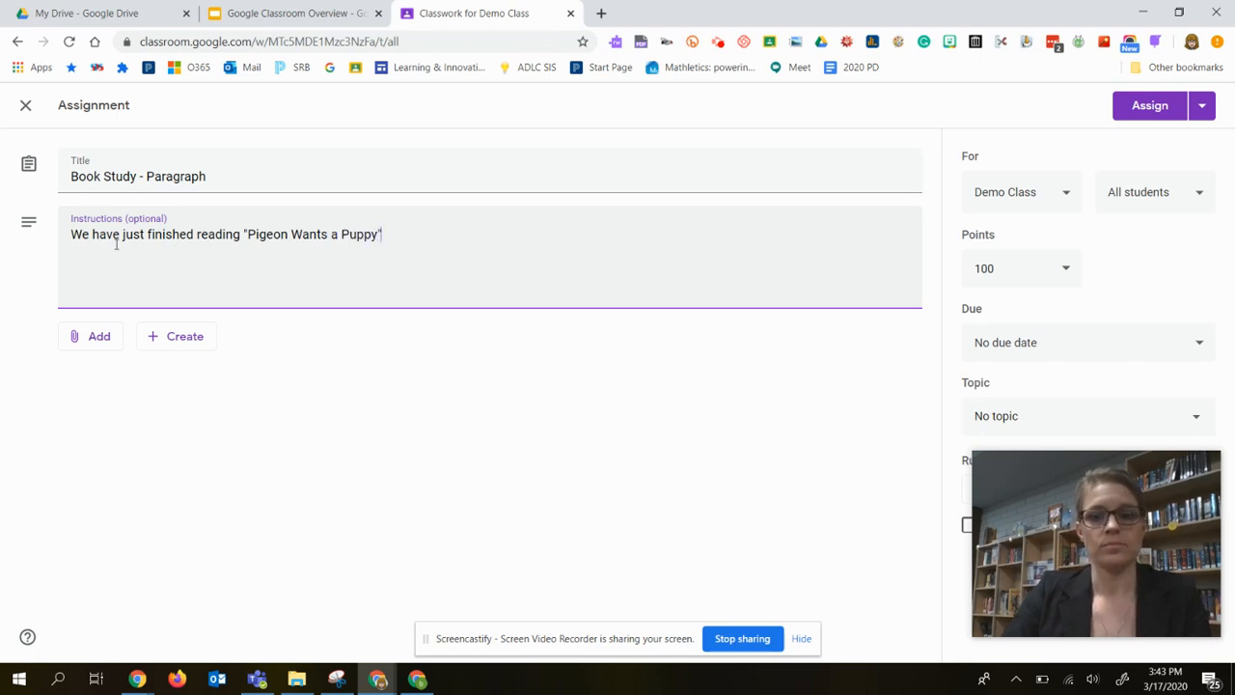
type("\".  ")
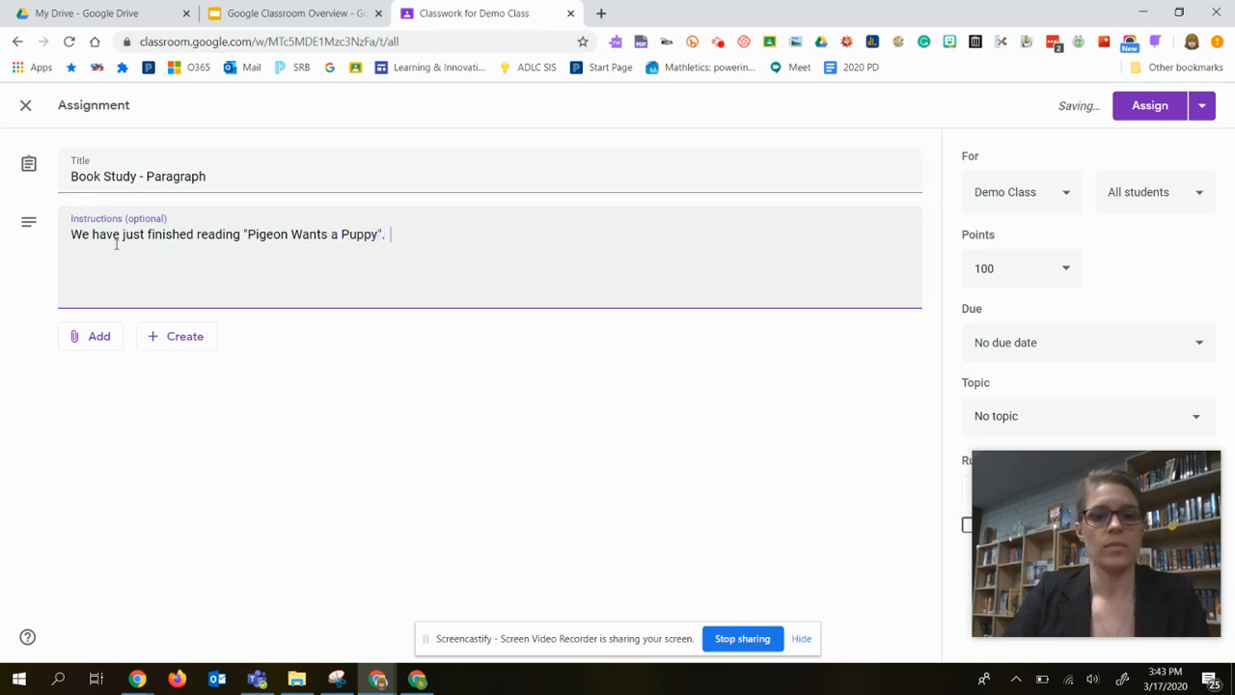
type("Write a ")
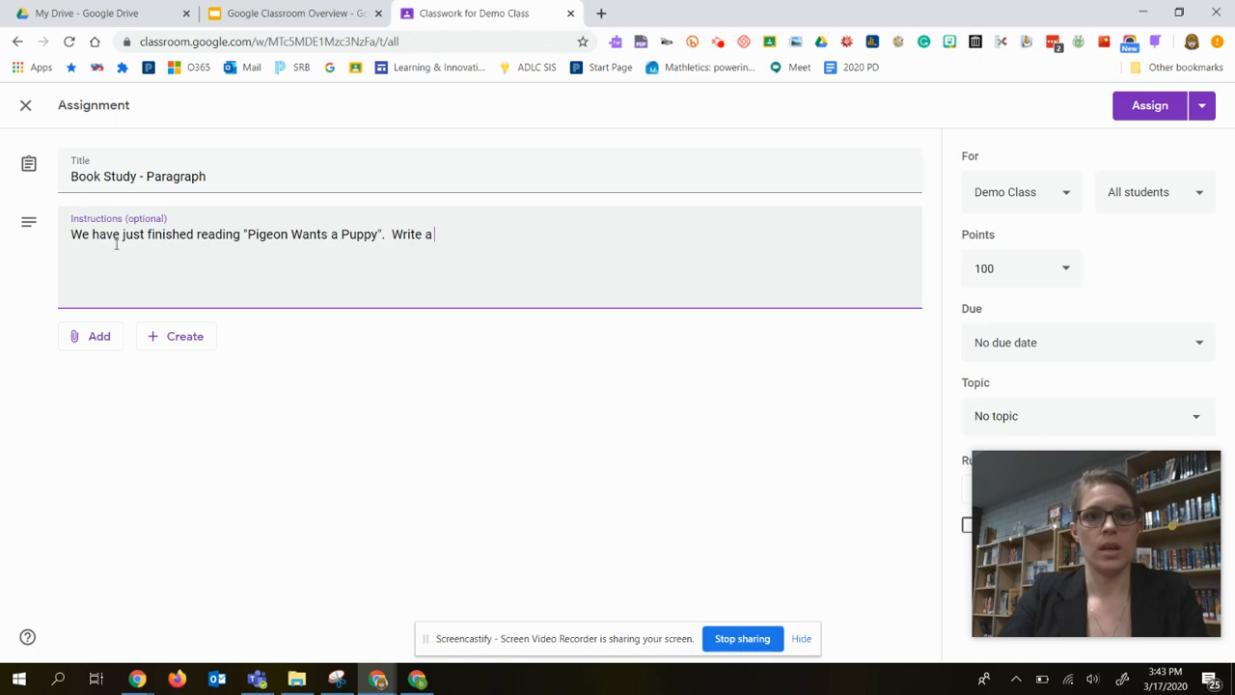
type("descriptive par")
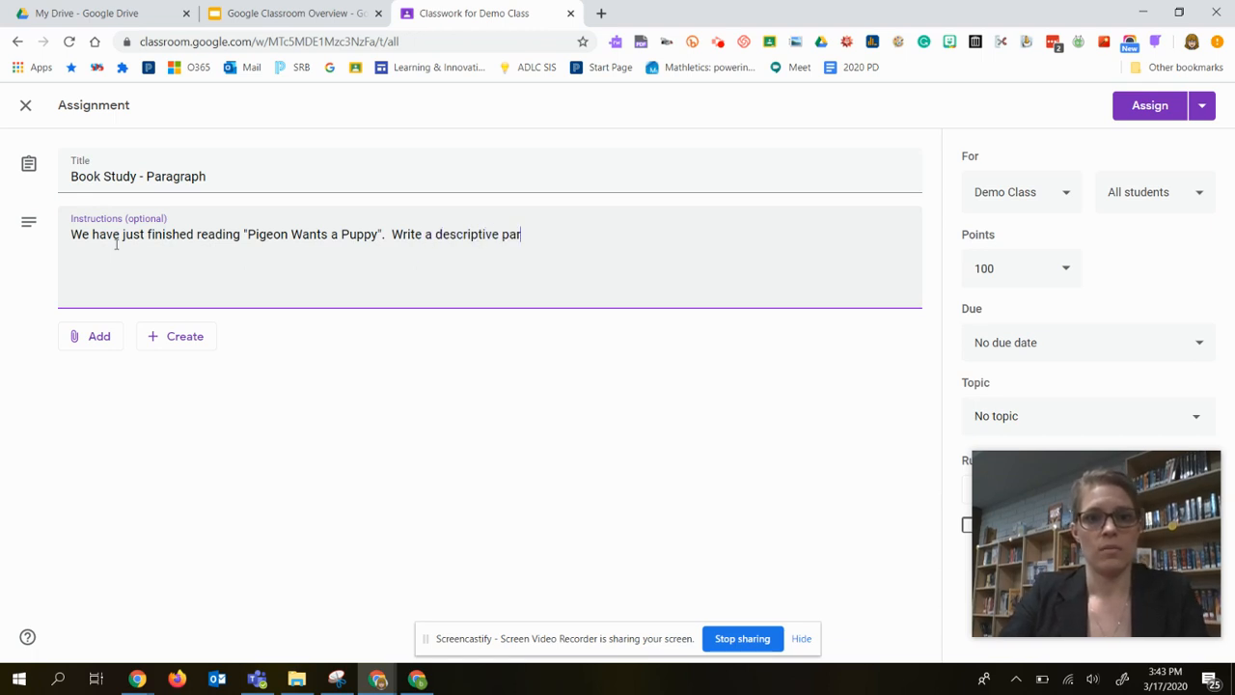
type("agrap")
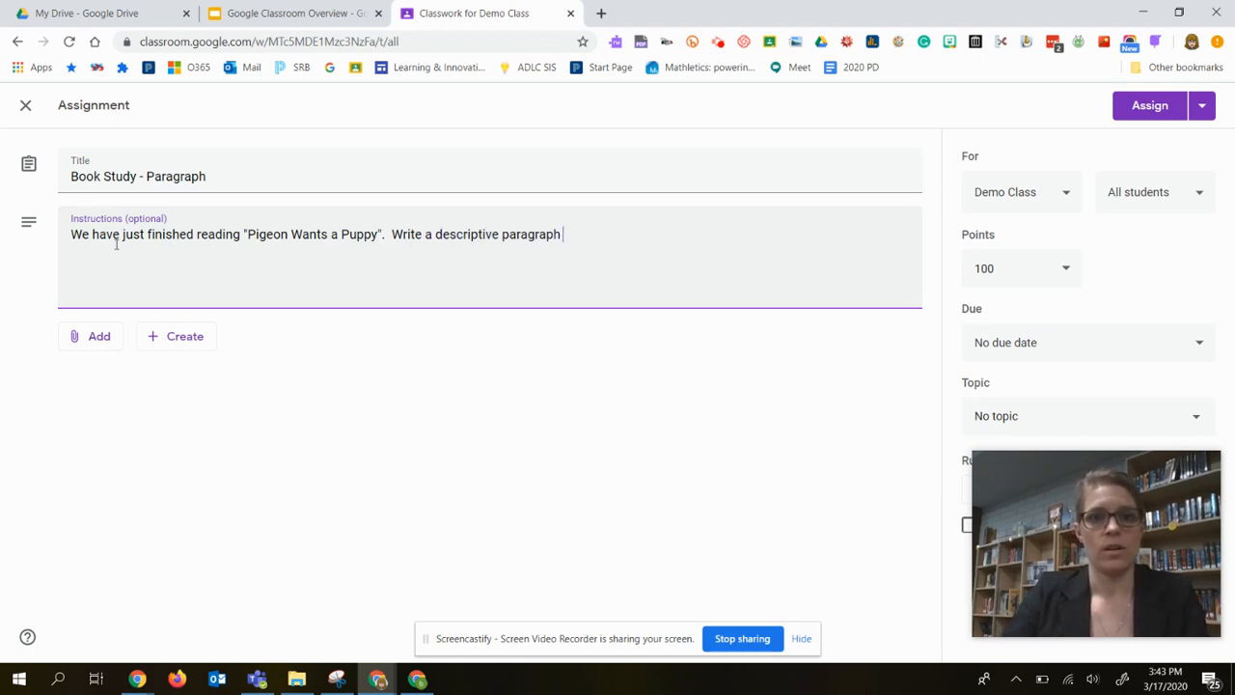
type("h")
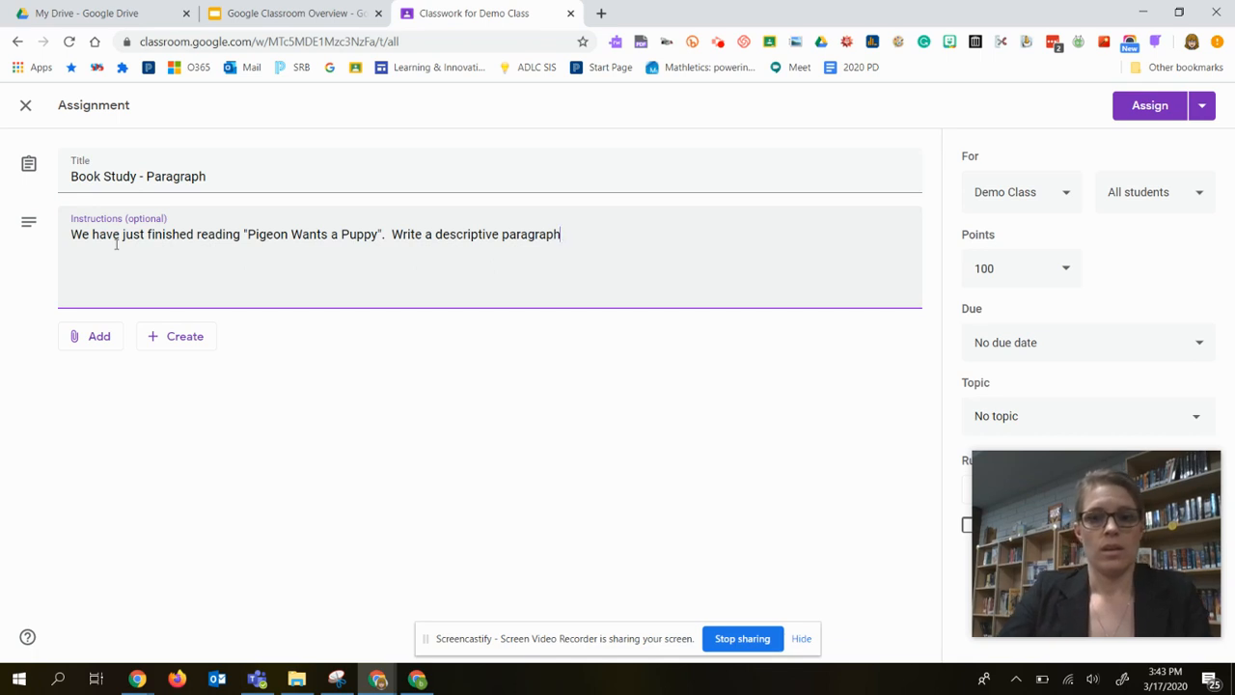
type(".  Click on ")
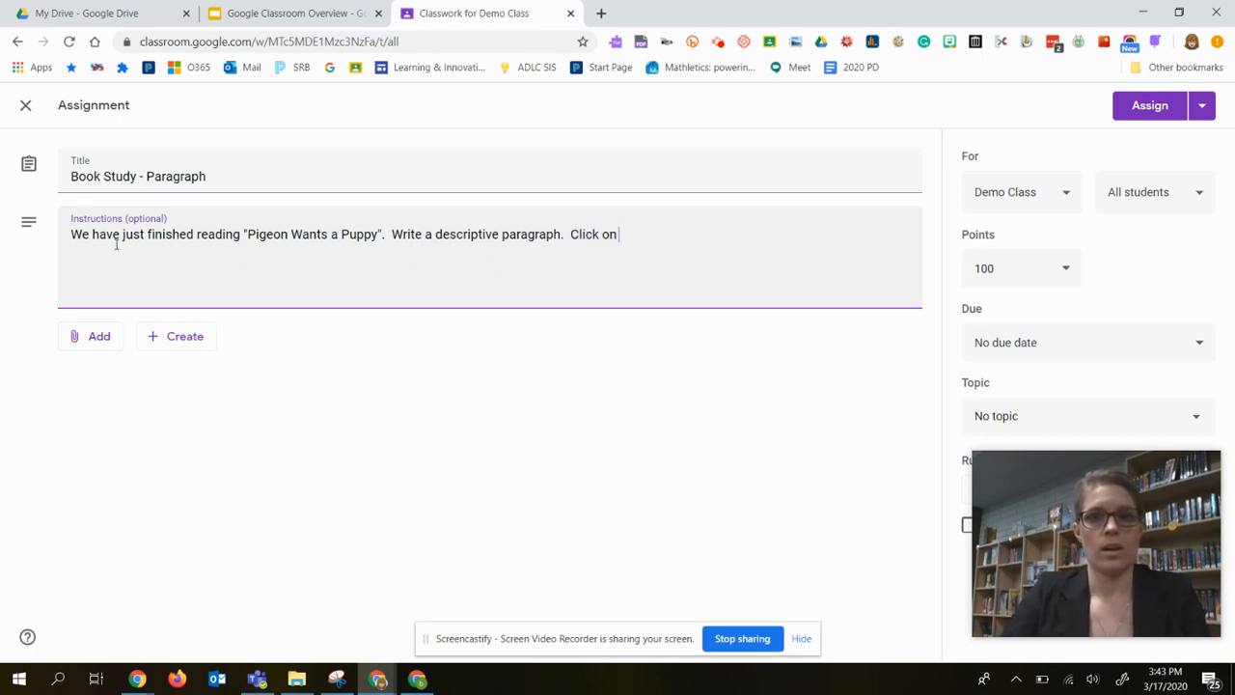
type("the assignment to ")
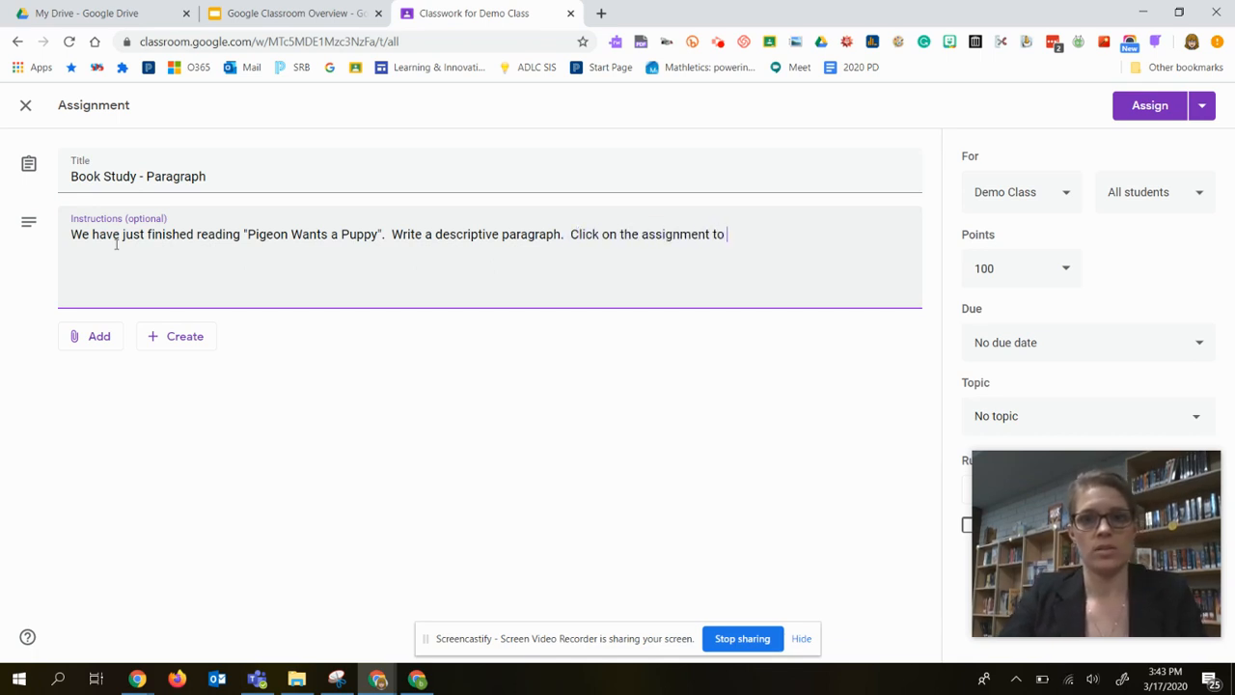
type("see details.")
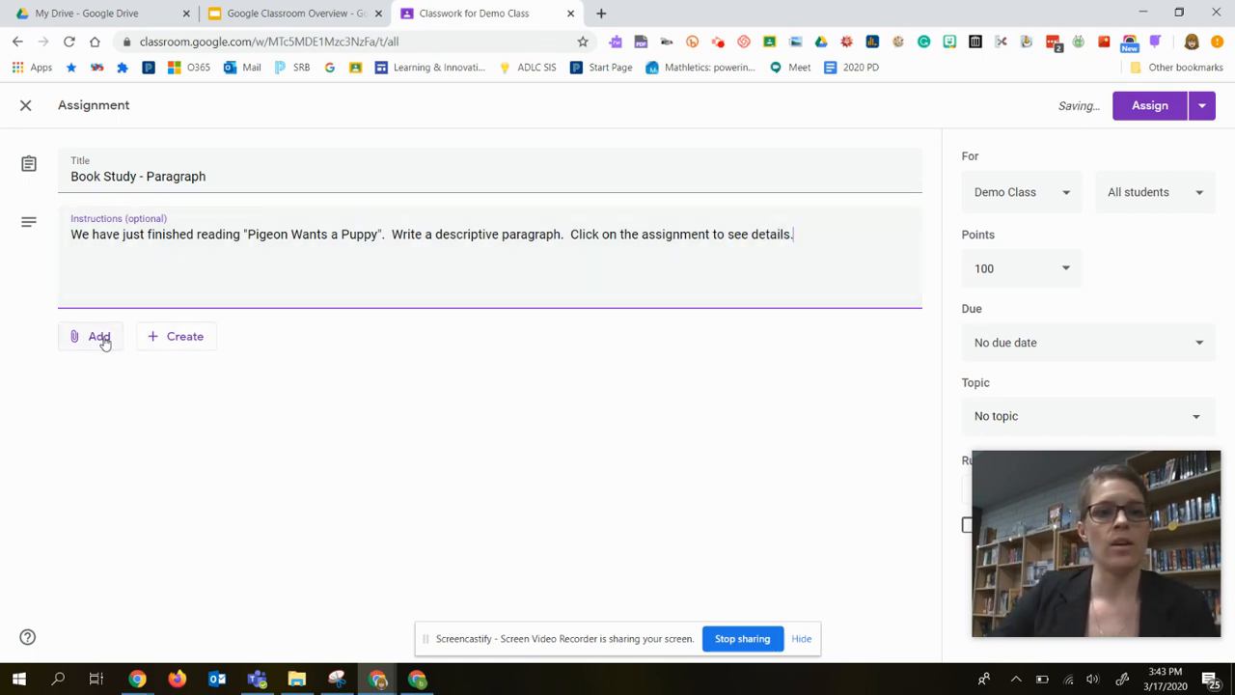
Attach the Pigeon Paragraph document from Google Drive to the assignment and make a copy for each student.
left_click(99, 337)
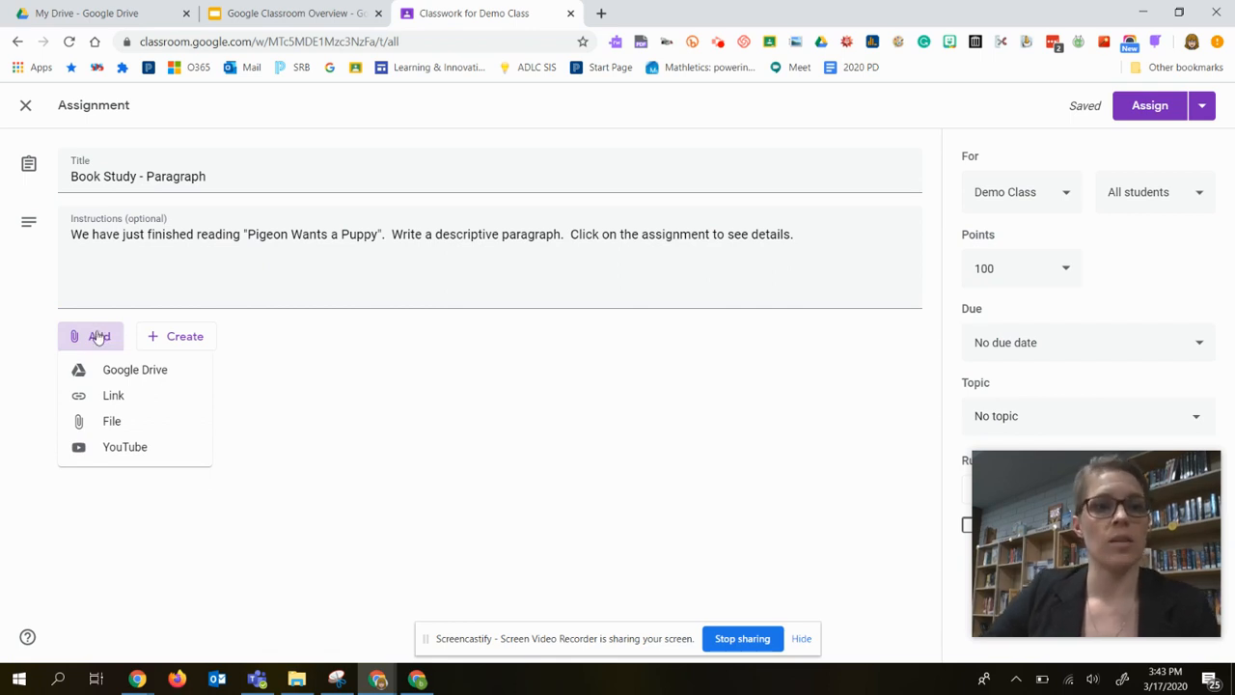
left_click(146, 377)
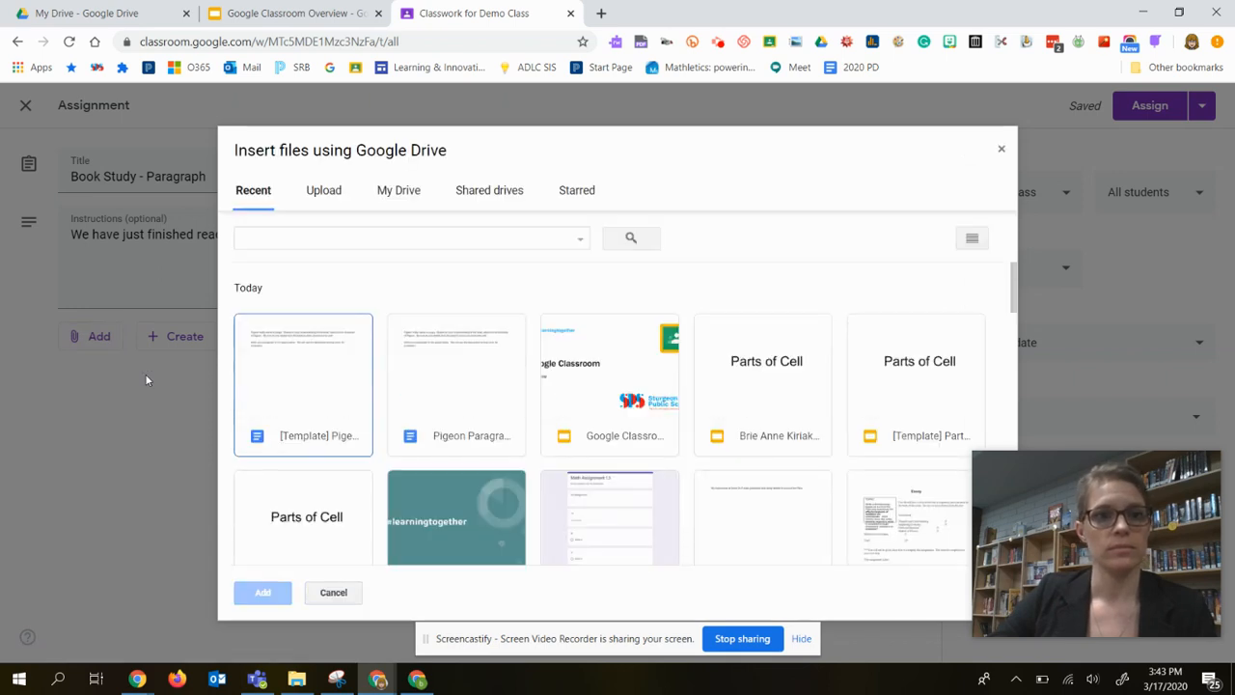
left_click(498, 368)
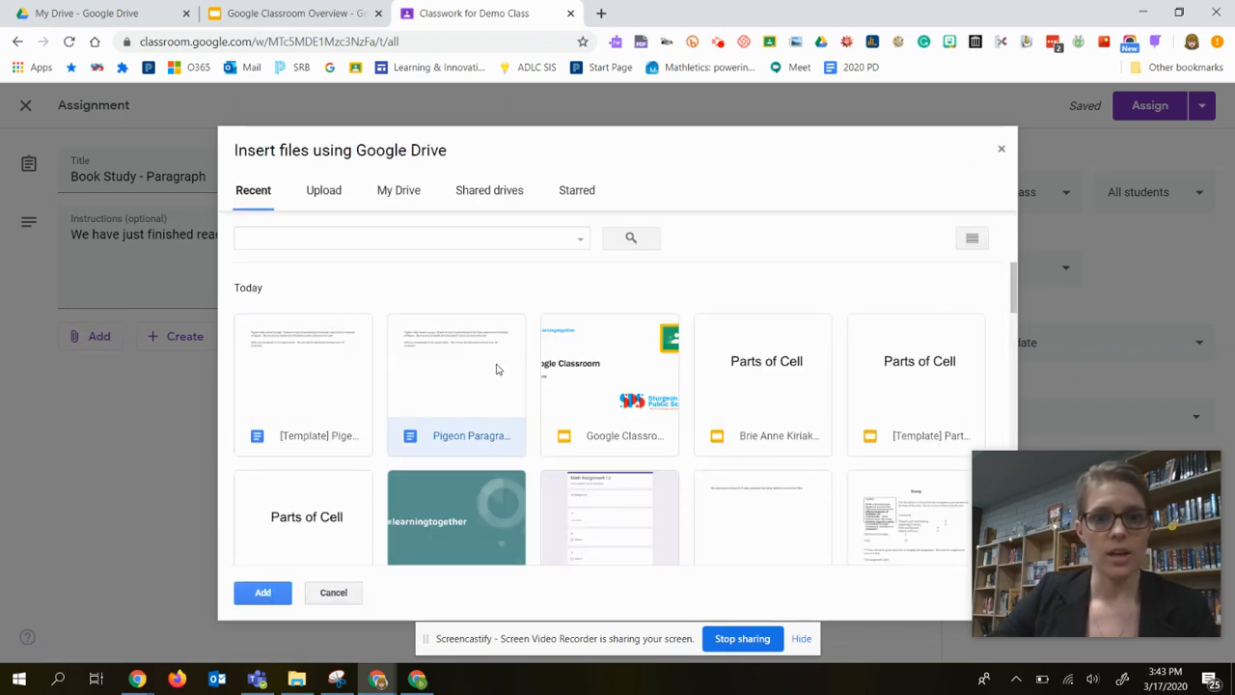
left_click(284, 593)
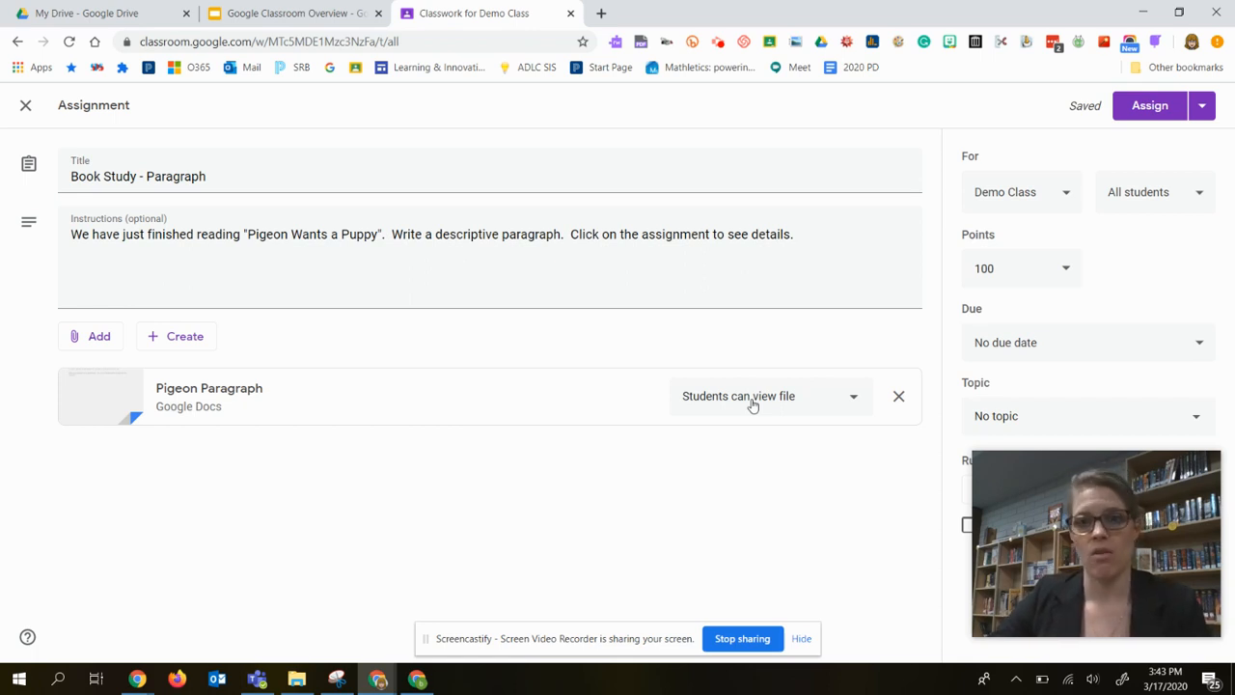
left_click(752, 405)
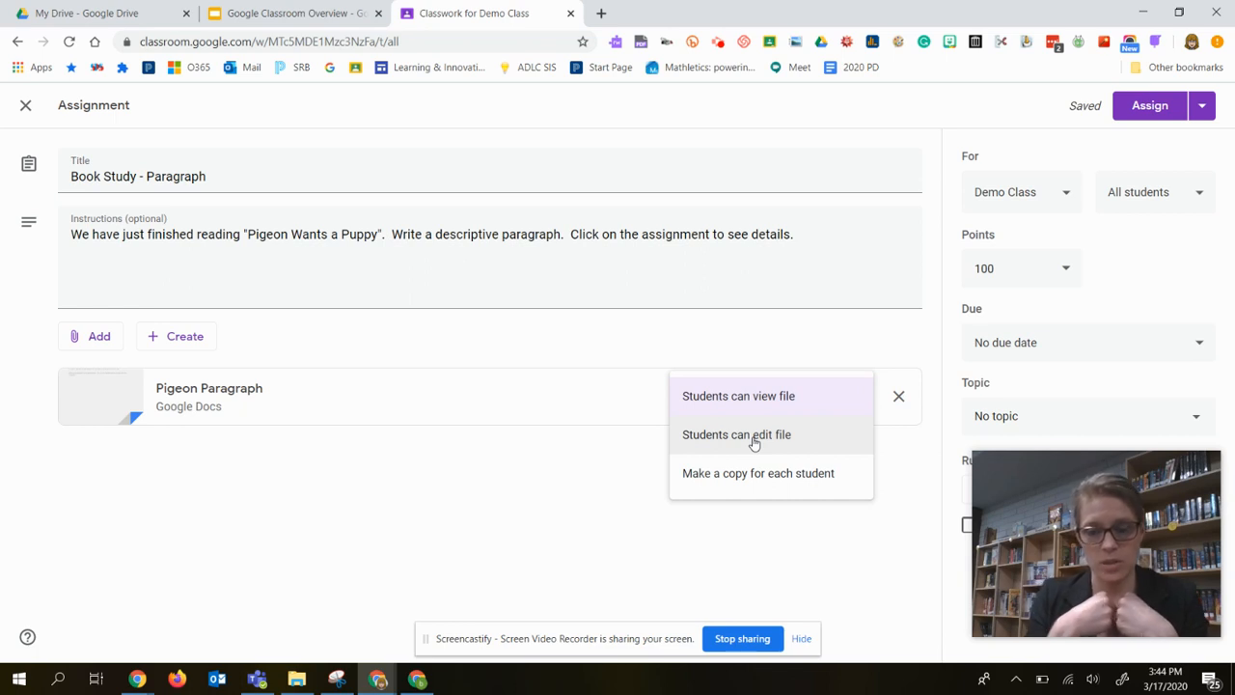
left_click(760, 475)
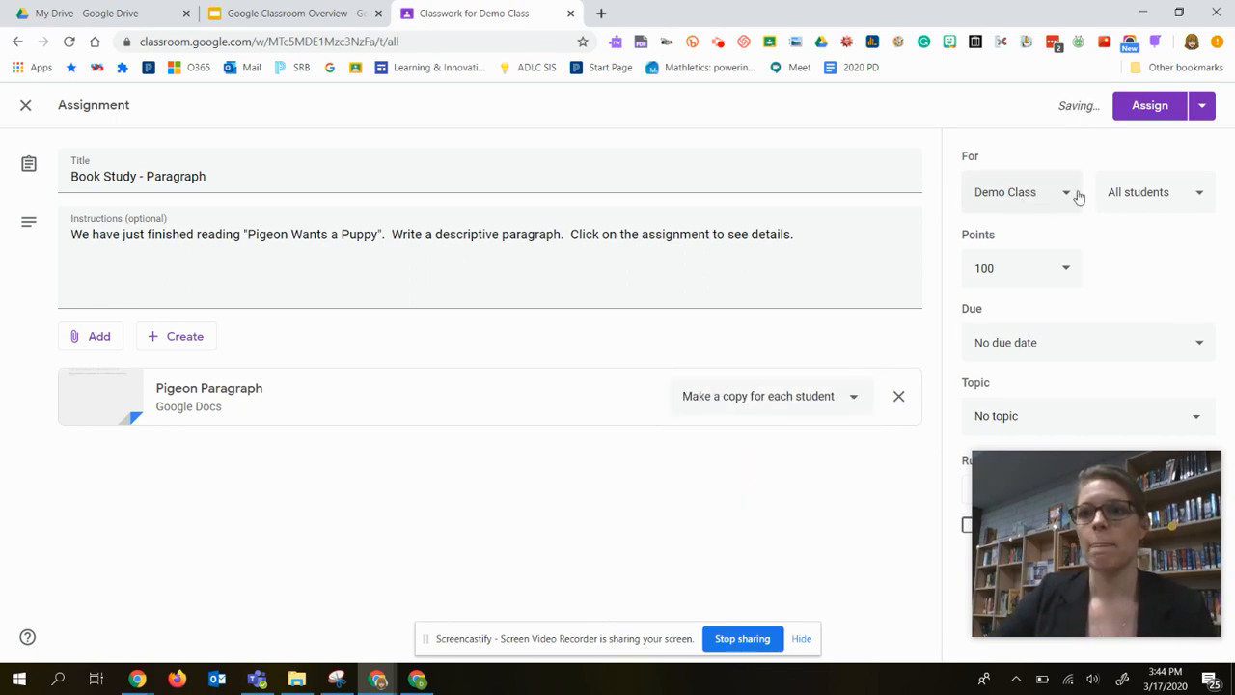
Set the assignment's due date to Mar 18, 2020.
left_click(1018, 345)
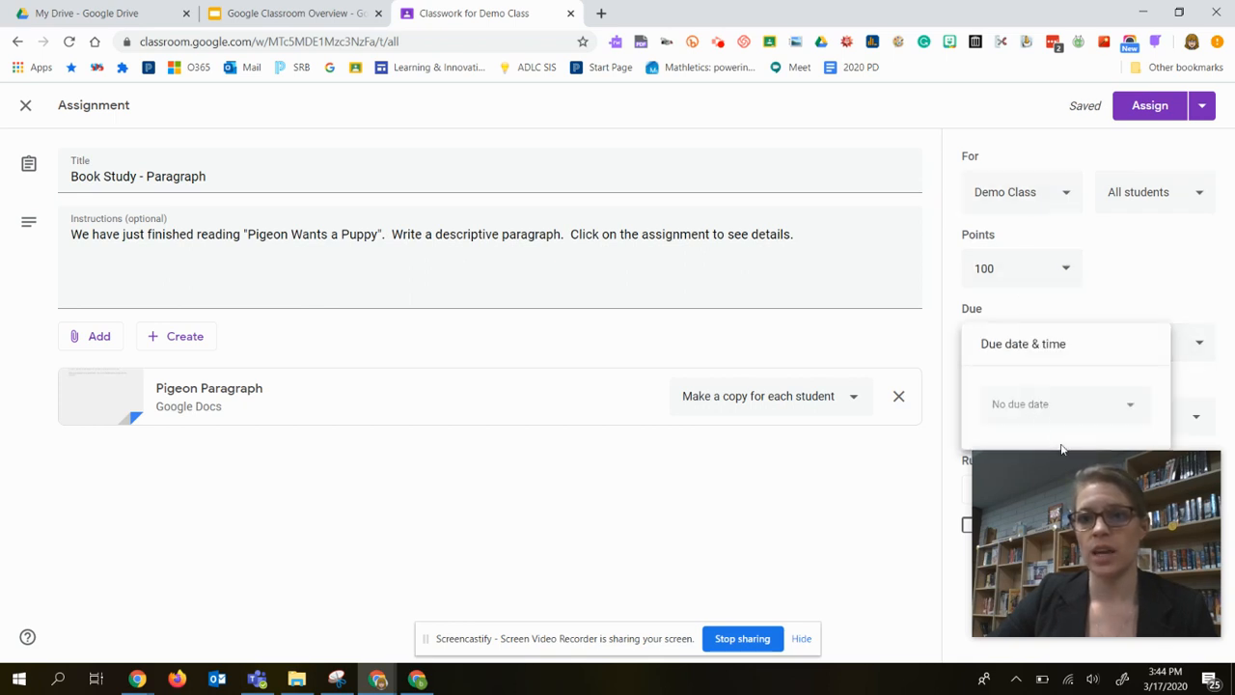
left_click(1048, 405)
left_click(1031, 406)
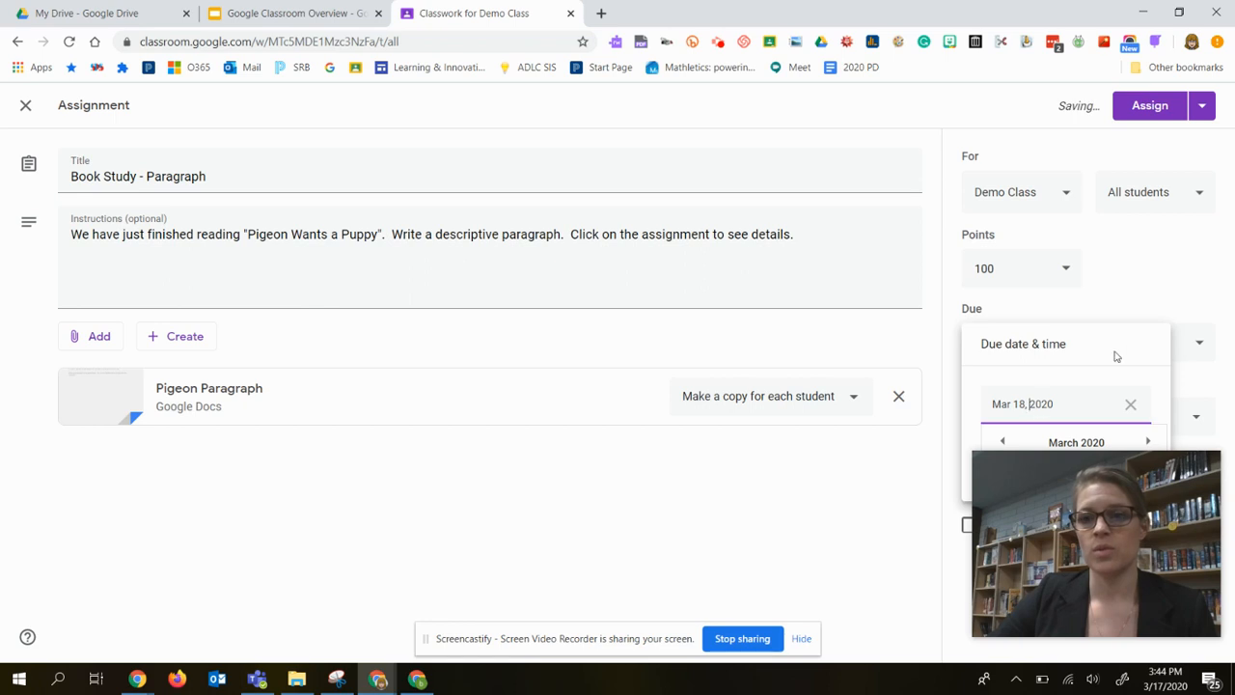
left_click(1133, 312)
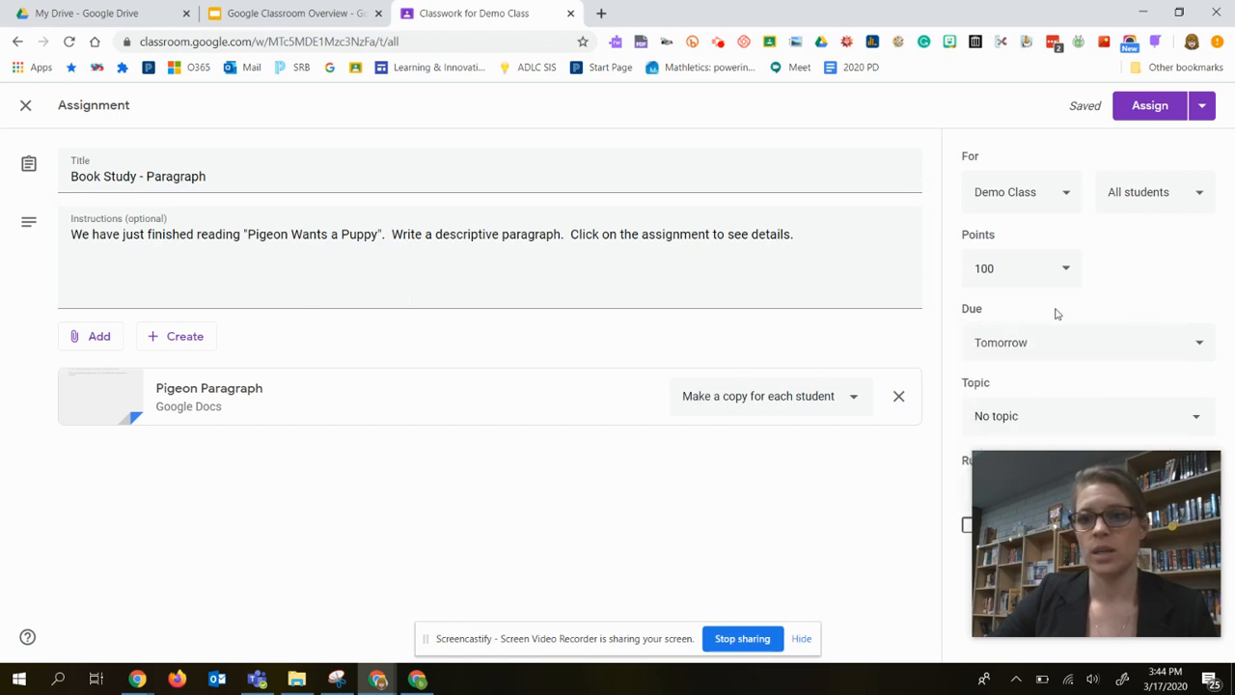
Assign the Book Study - Paragraph work under the Course Resources topic and move it into Unit One.
left_click(1018, 432)
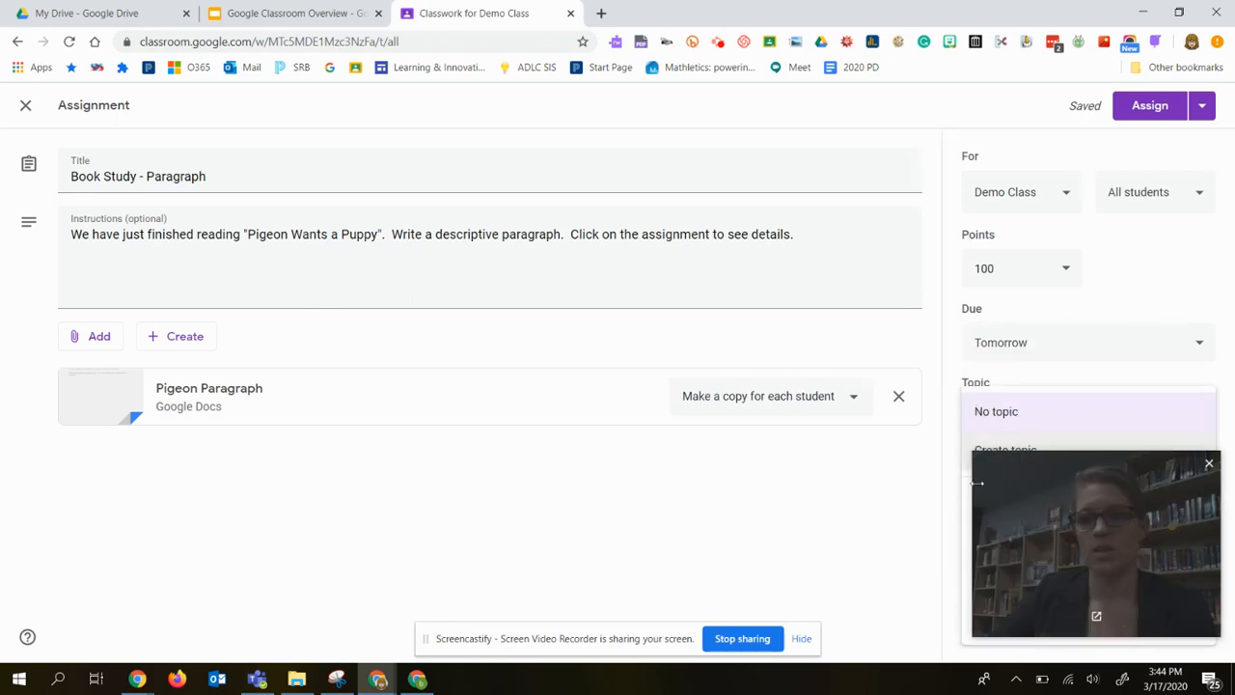
left_click(966, 512)
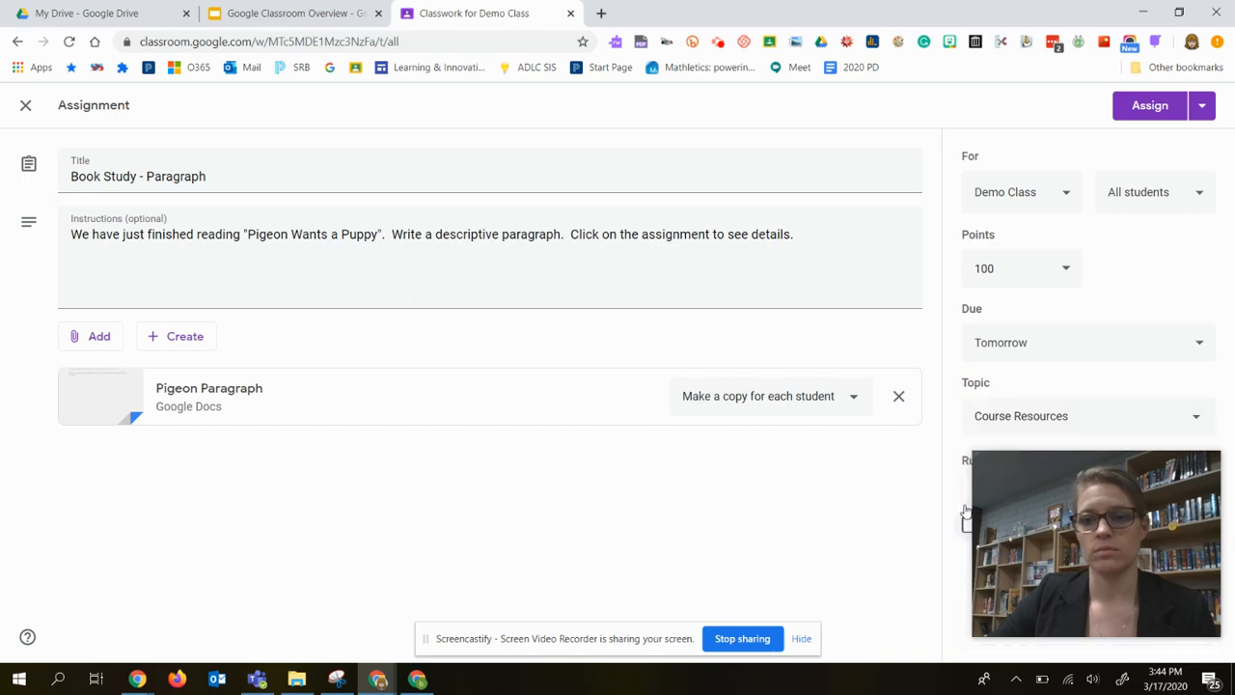
left_click(1157, 109)
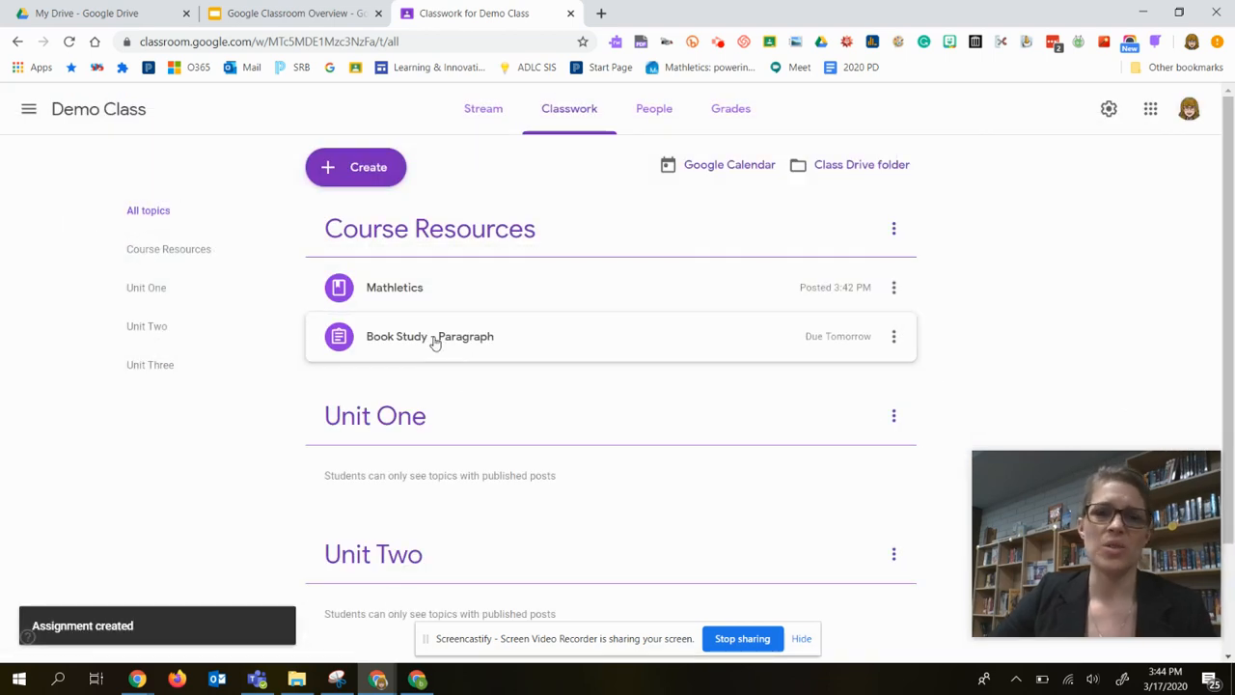
left_click_drag(432, 335, 487, 486)
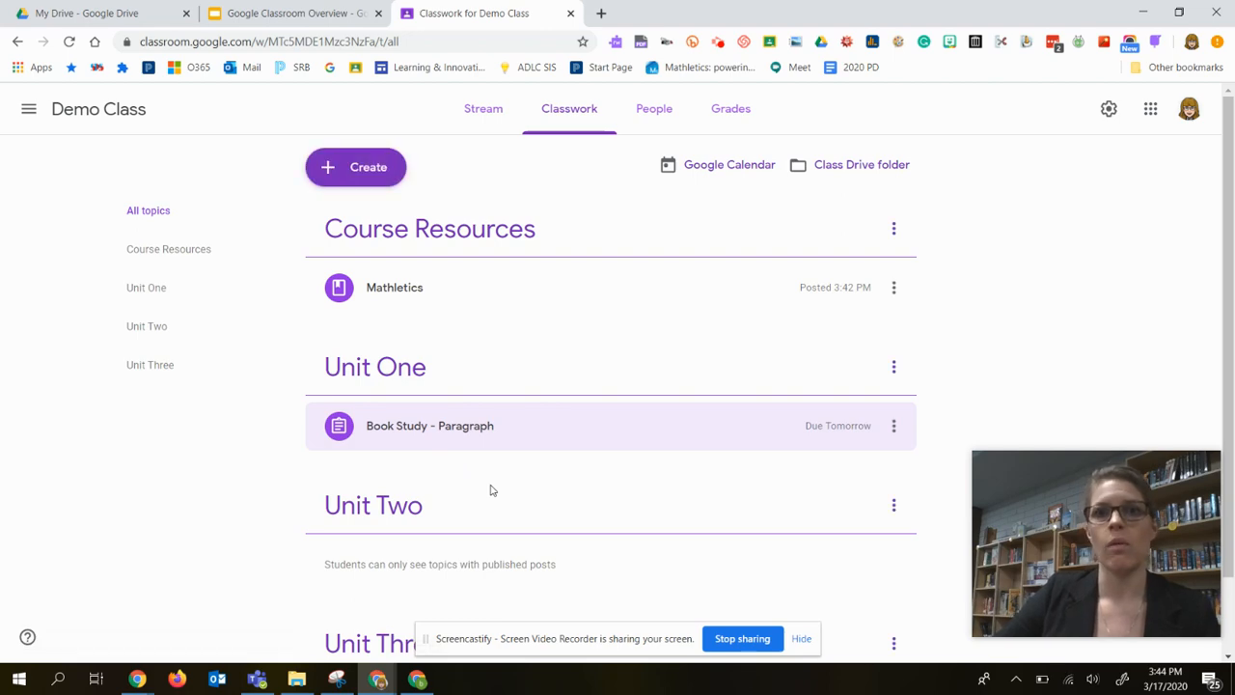
Place the teacher window beside the student's window and load the refreshed Demo Class classwork in the student account.
left_click_drag(695, 19, 0, 132)
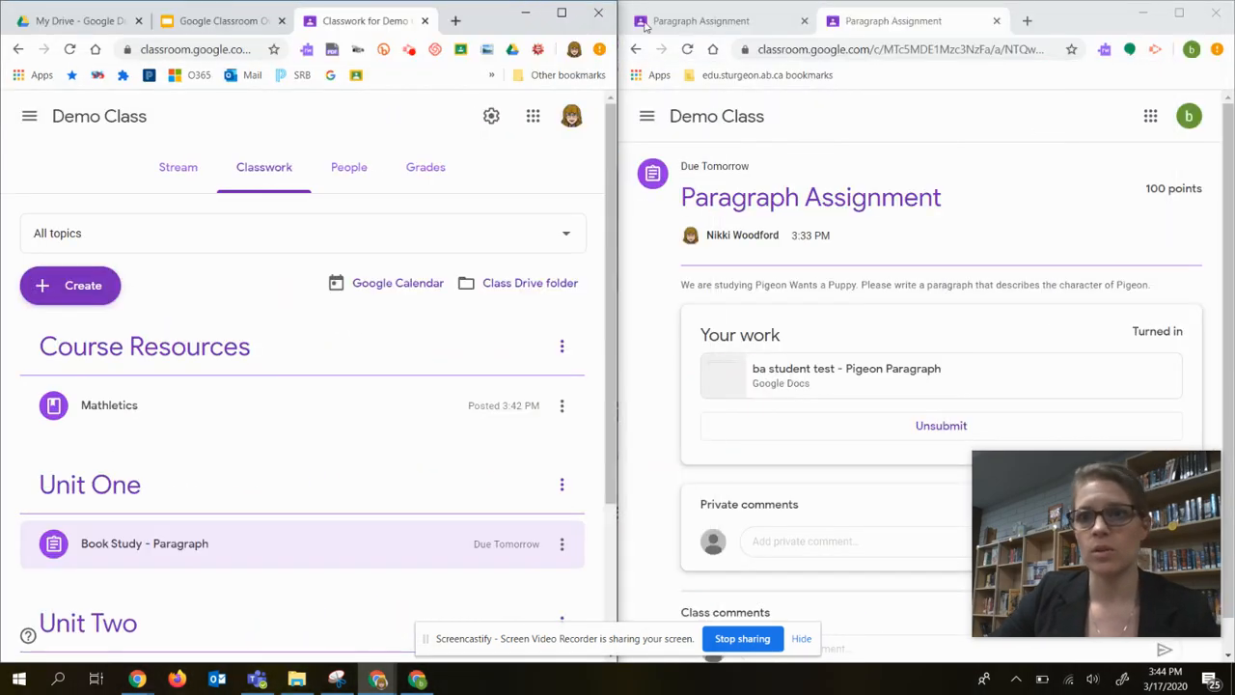
left_click(997, 20)
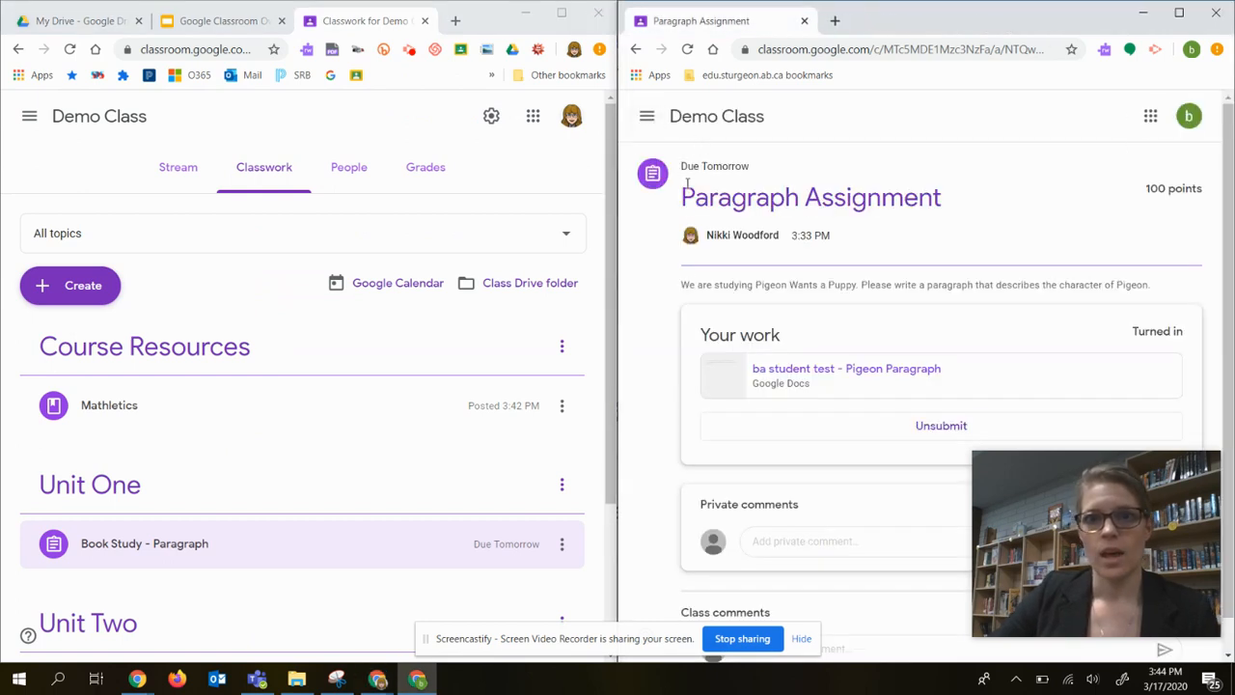
left_click(648, 117)
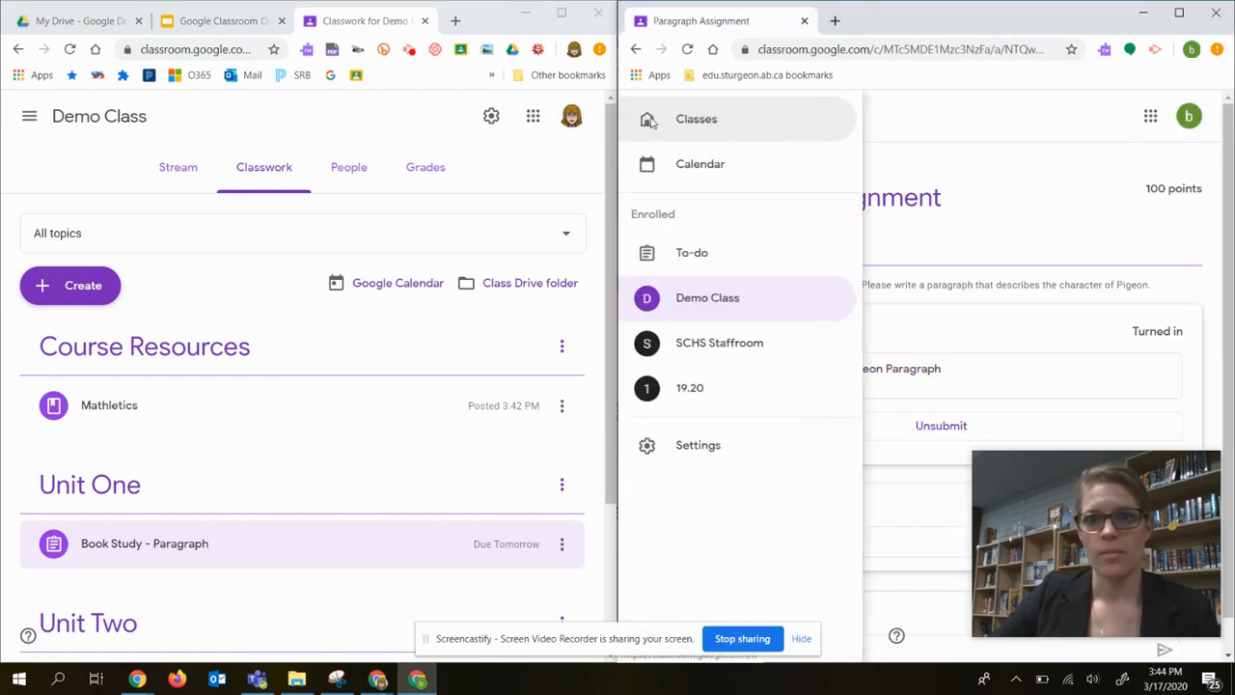
left_click(710, 301)
left_click(930, 169)
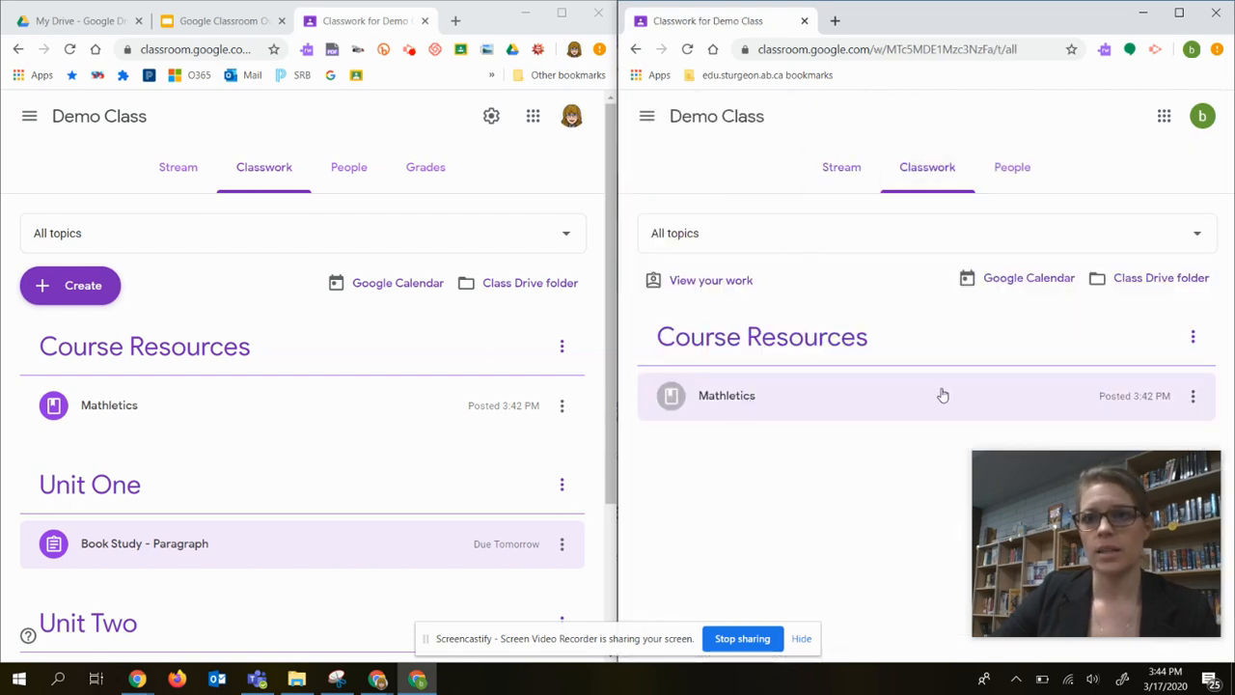
left_click(691, 50)
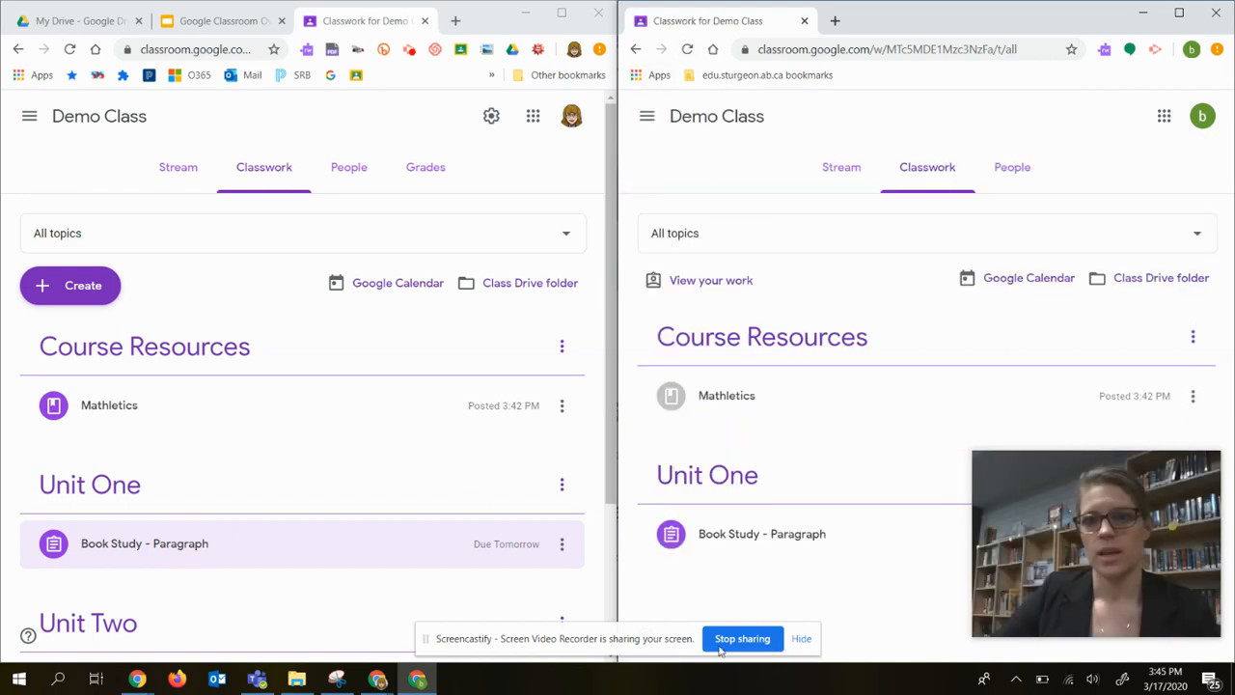
Open the student's Pigeon Paragraph copy from Book Study - Paragraph and write "This is my descriptive paragraph." below the instructions.
left_click(725, 538)
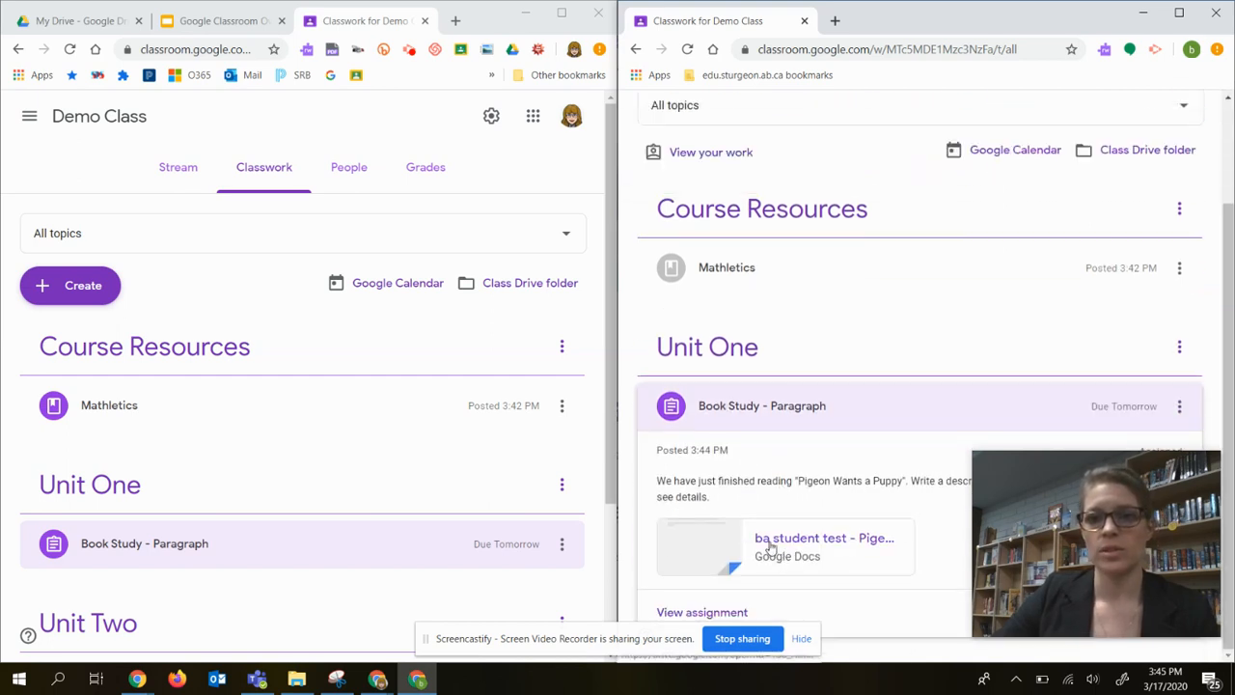
left_click(772, 547)
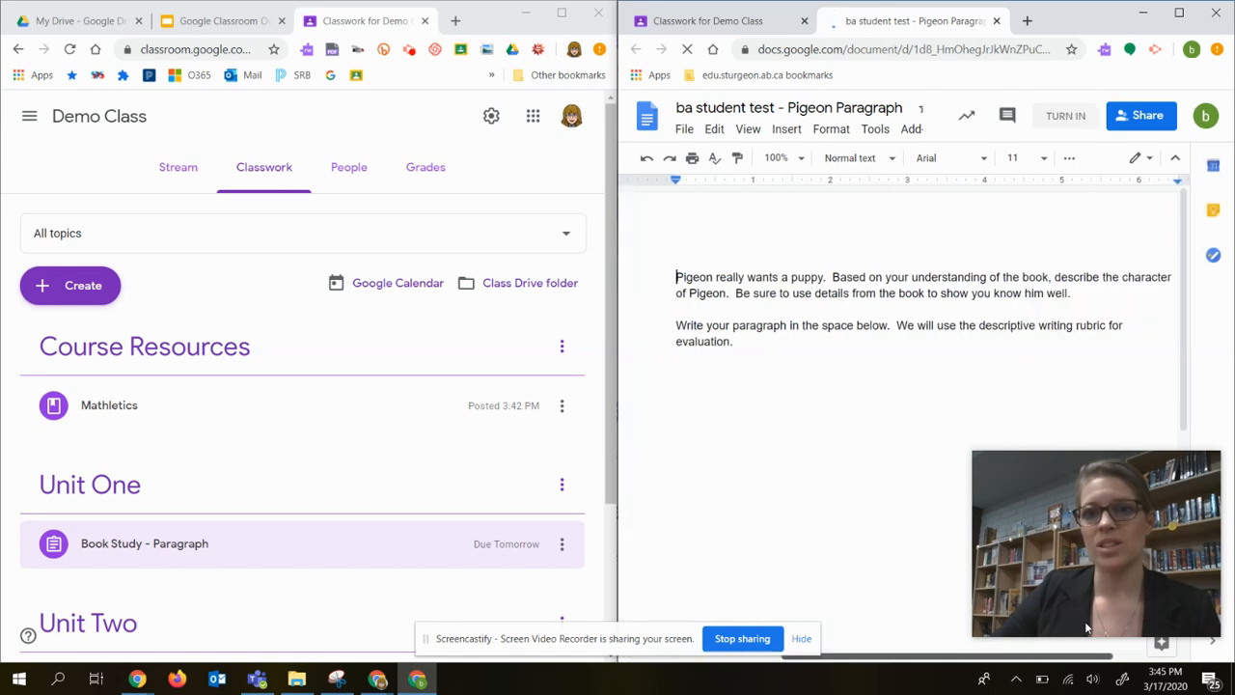
left_click(738, 348)
key("Return")
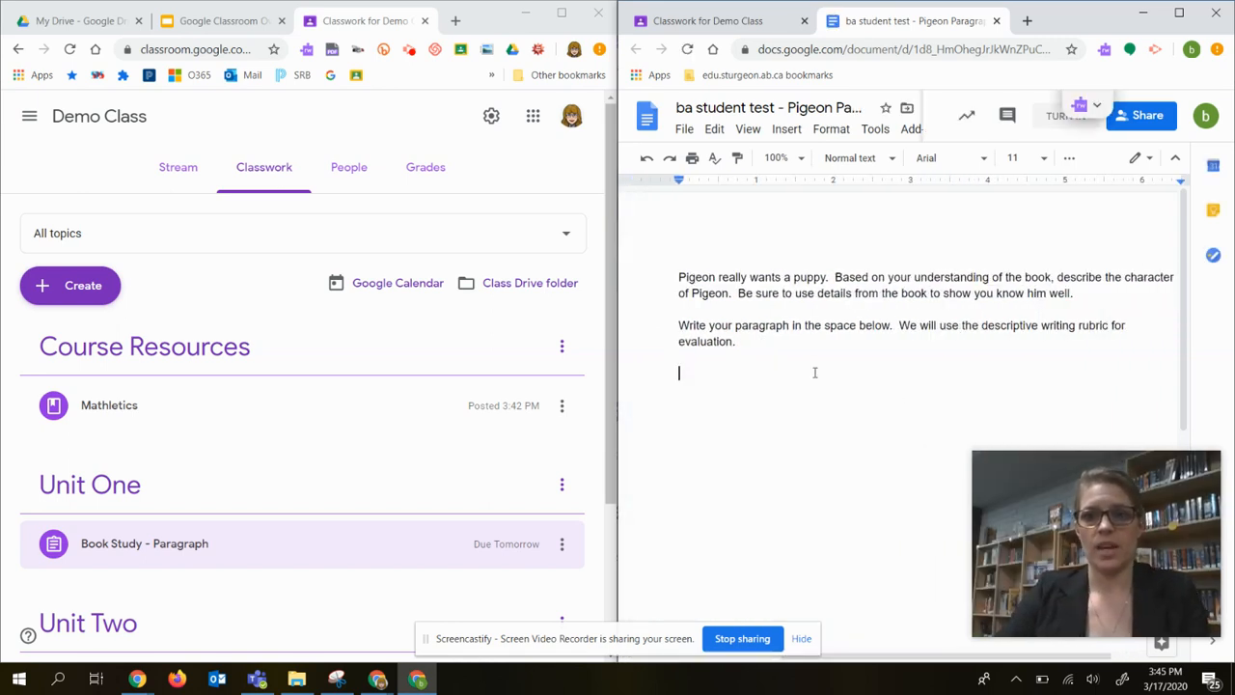
type("This i")
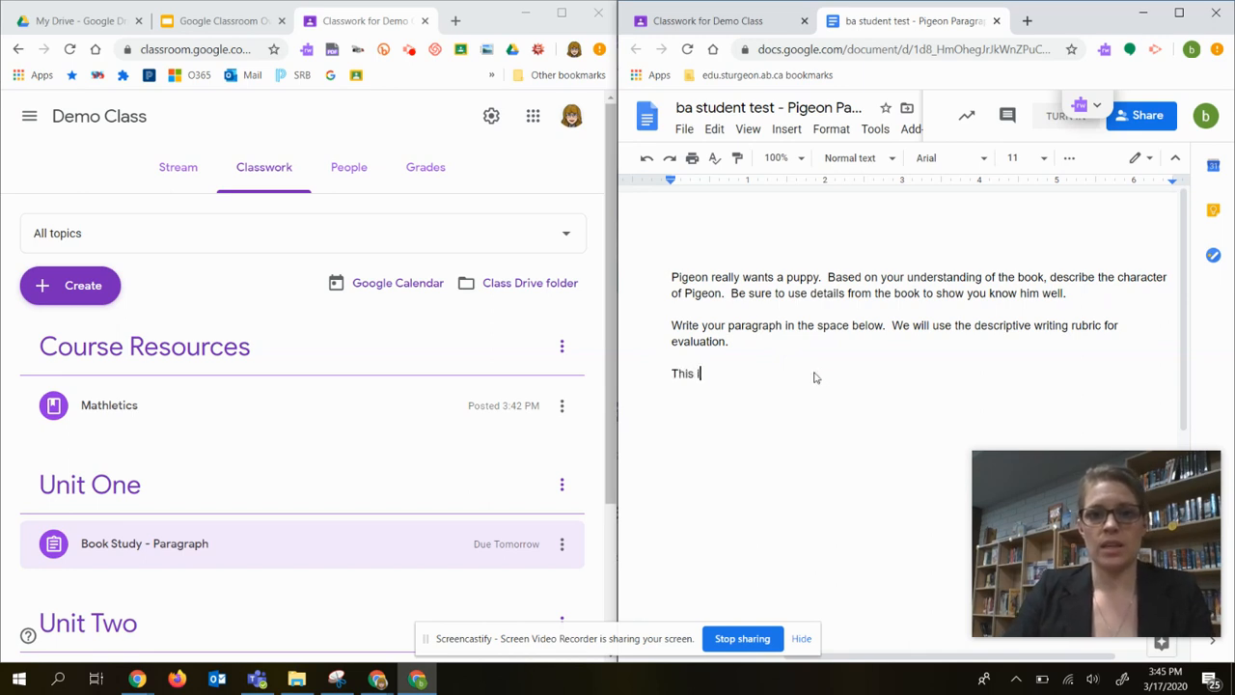
type("s my descript")
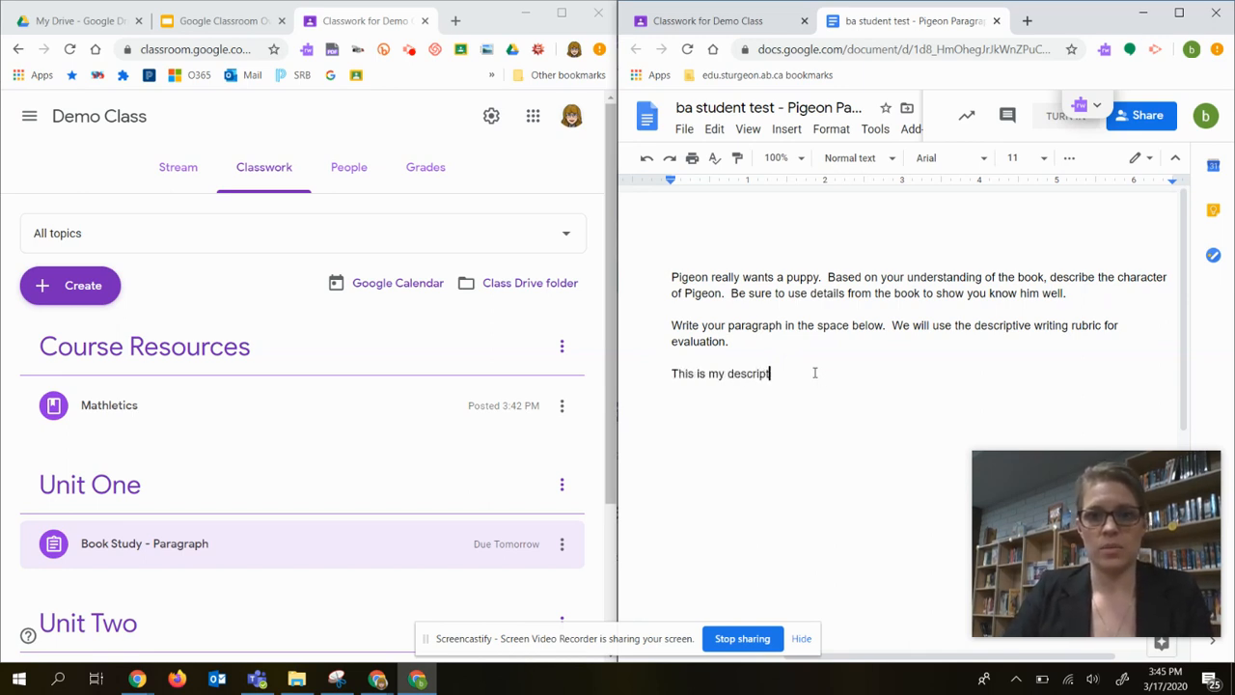
type("ive p")
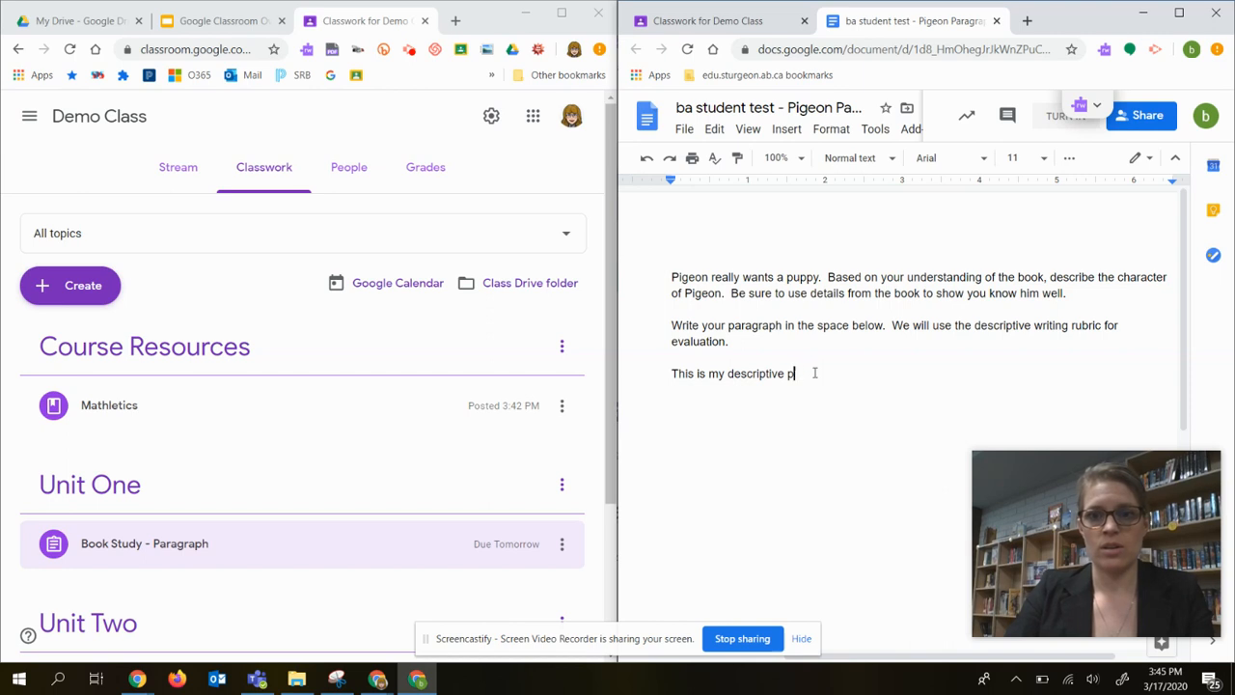
type("ara")
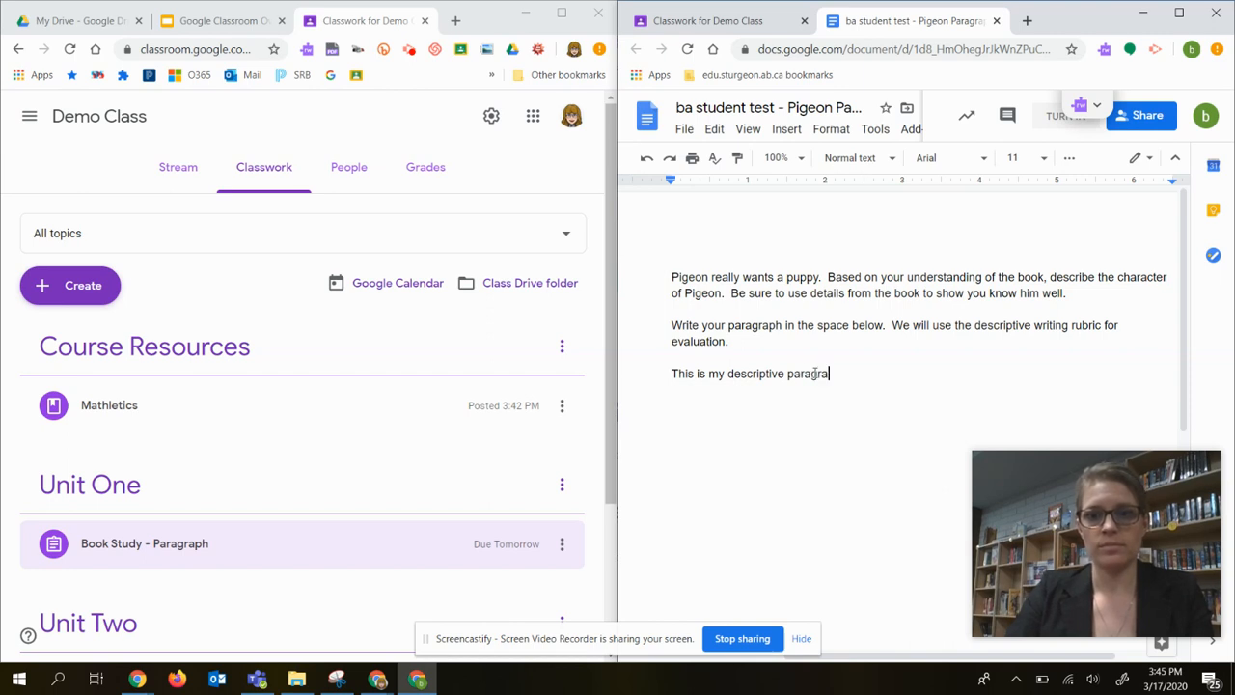
type("graph. P")
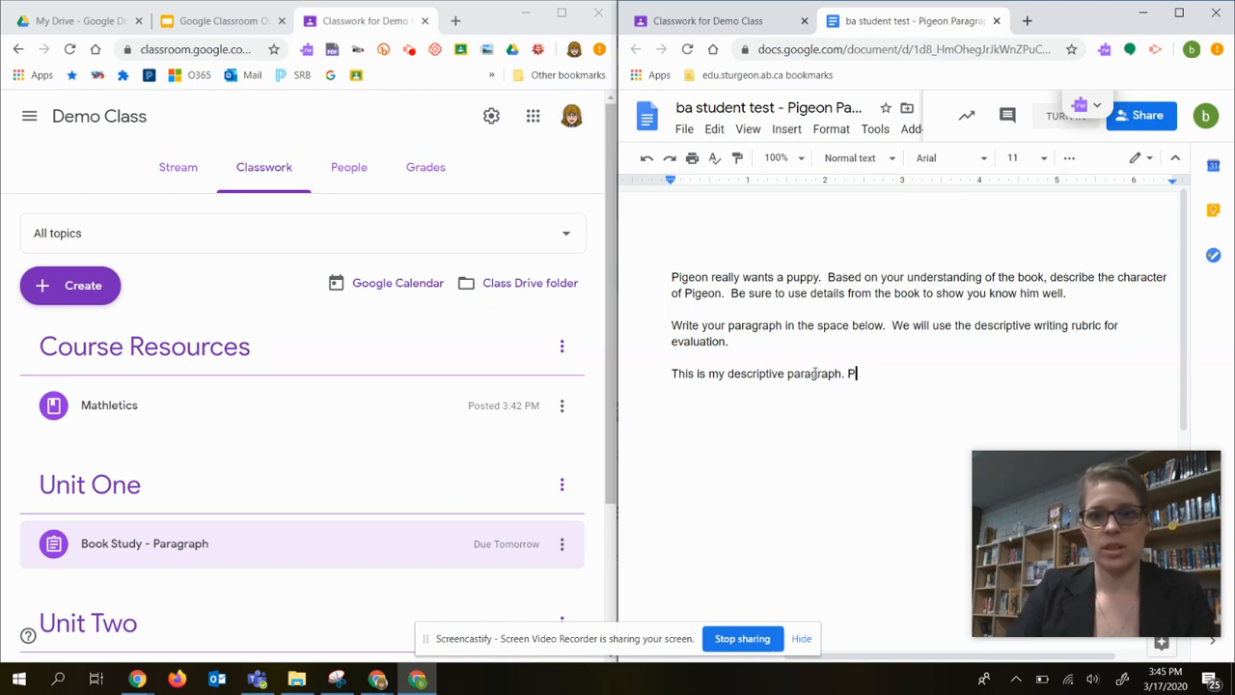
Continue the paragraph with "Pigeon is a funny bird. But I don't think he would know how to take care of a puppy.".
key("BackSpace")
key("BackSpace")
type("Pige")
key("BackSpace")
key("BackSpace")
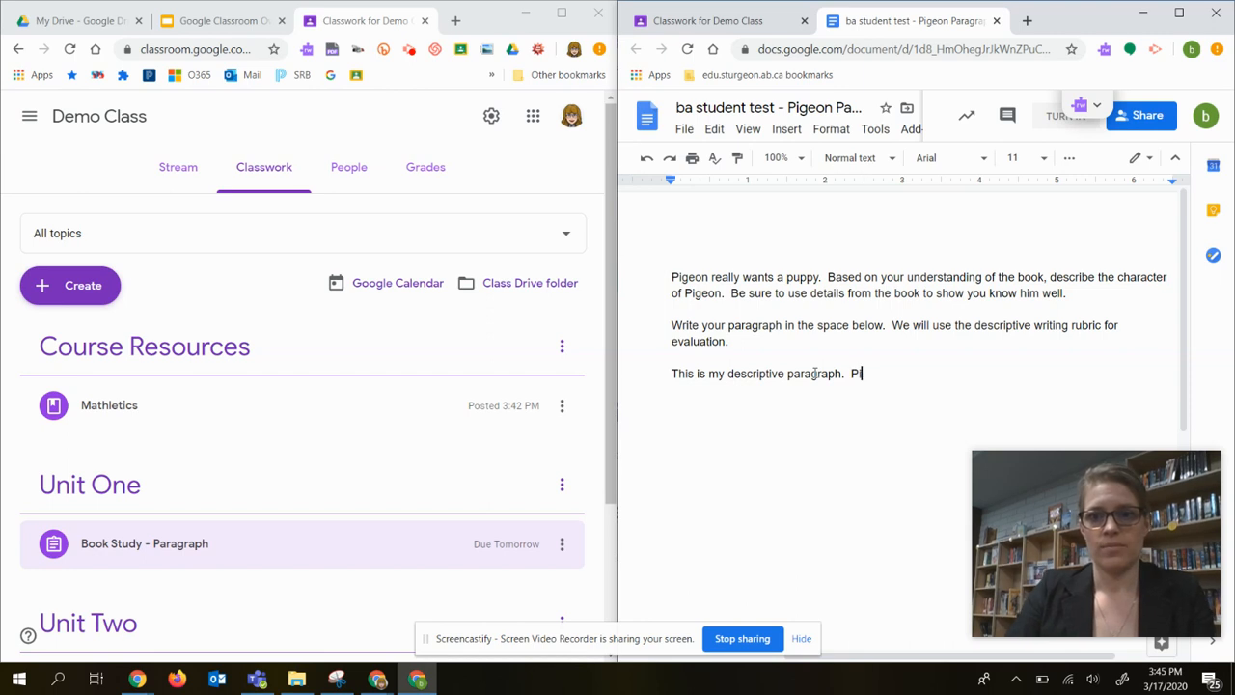
type("igeon is a funny bird.  But I don't think he would know ho")
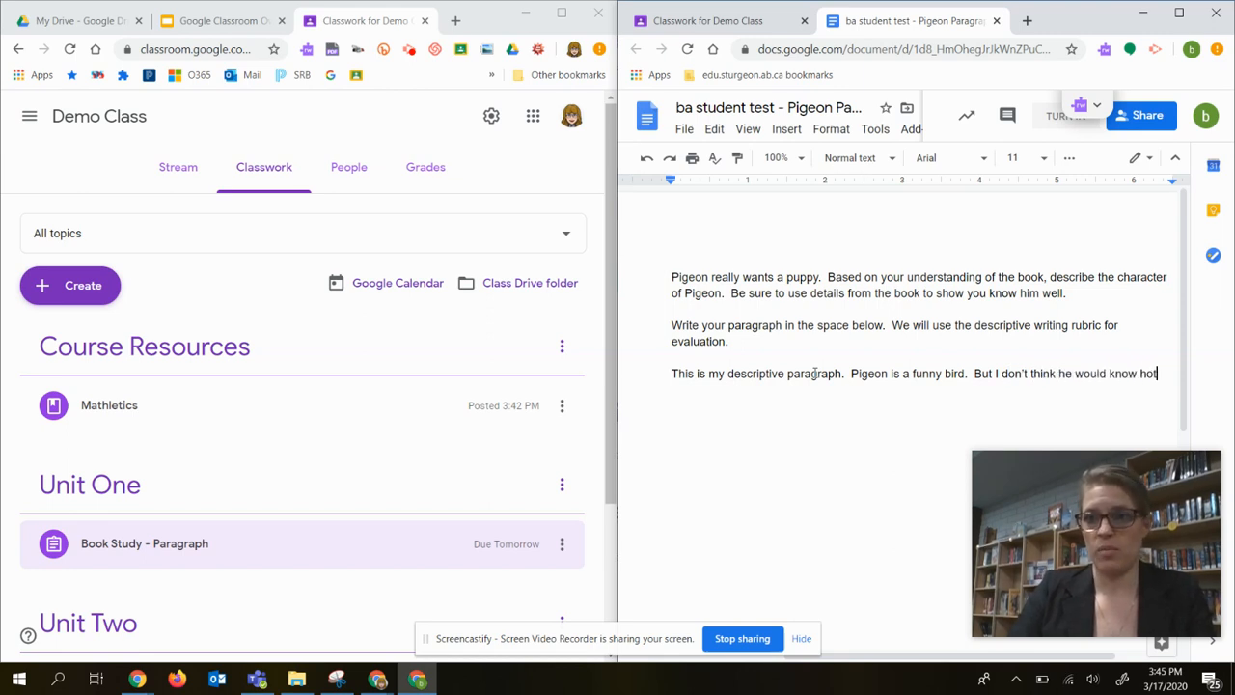
type("care of a puppy.")
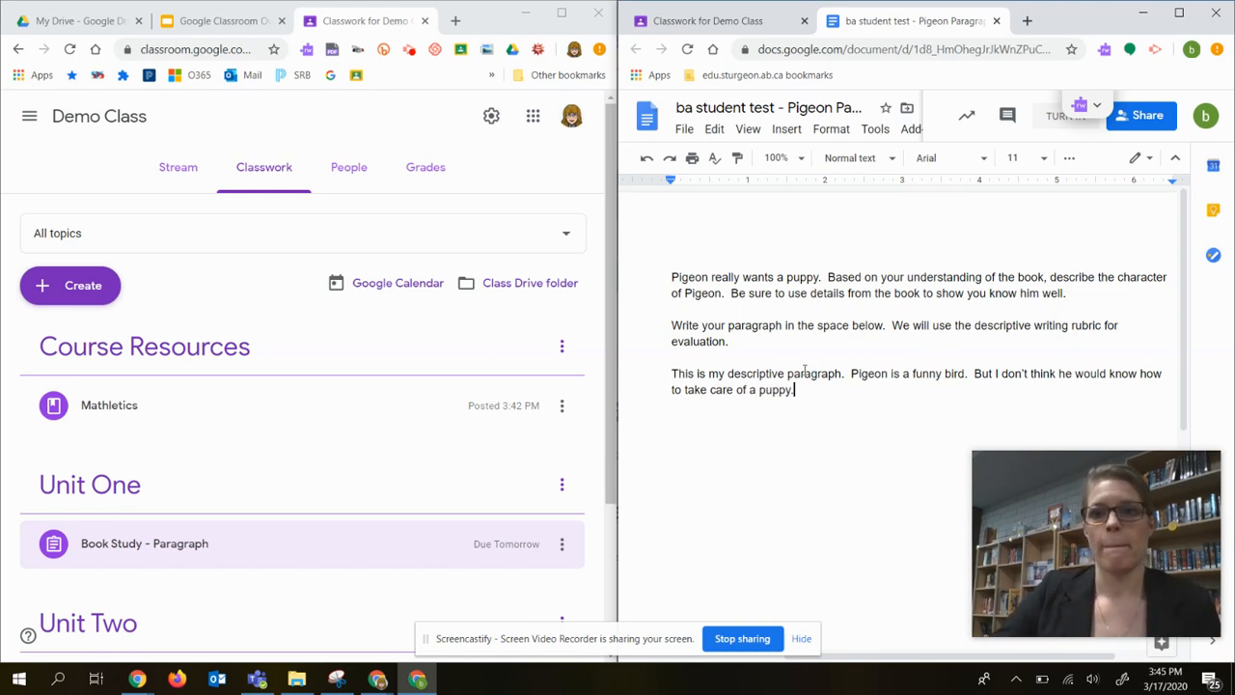
Turn in the student's Pigeon Paragraph document for the Book Study - Paragraph assignment.
left_click(1059, 120)
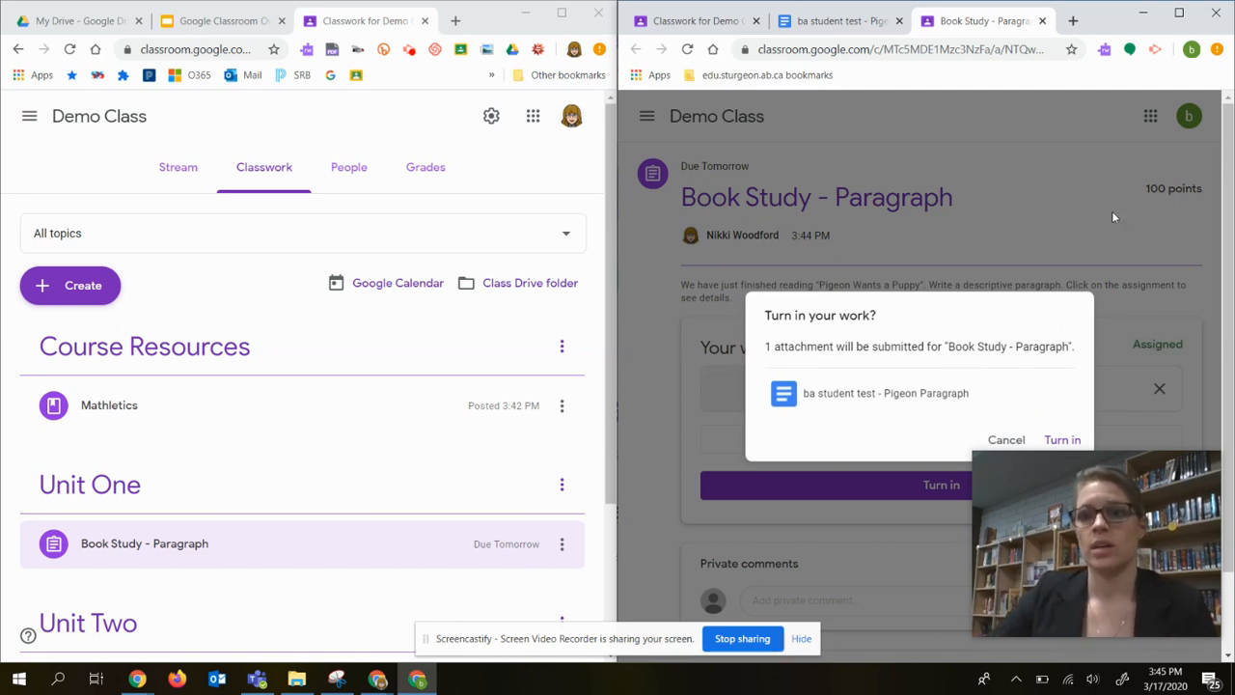
left_click(1056, 440)
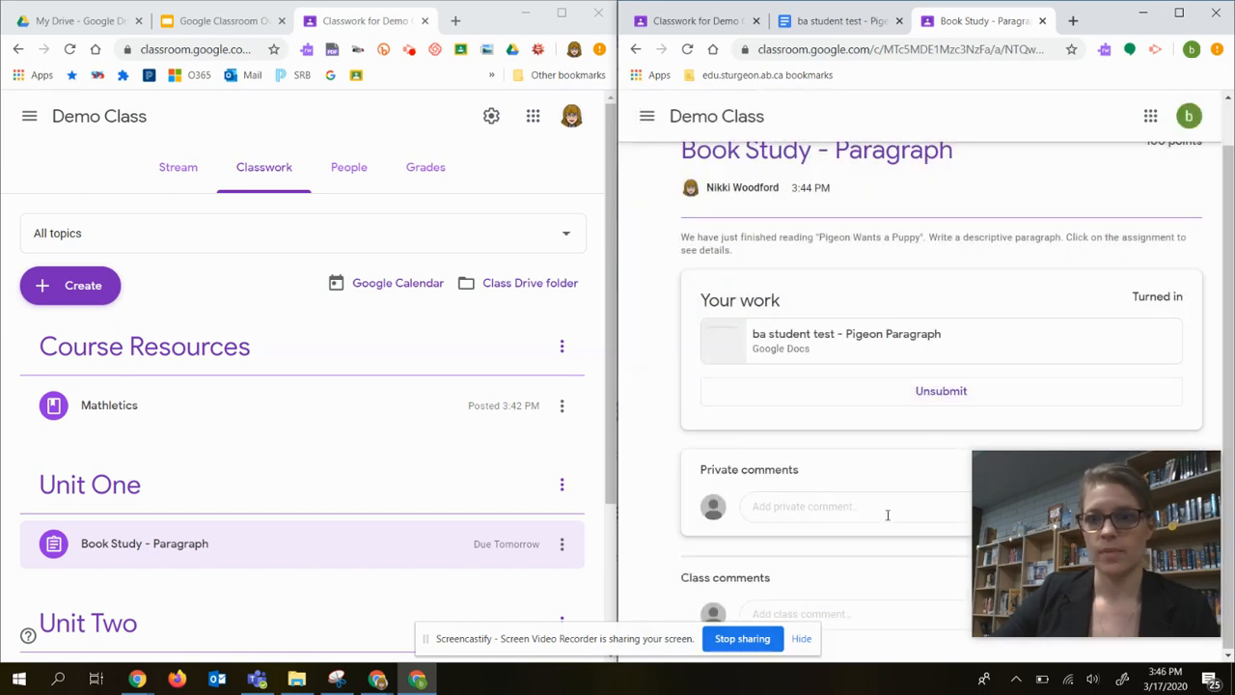
left_click(797, 505)
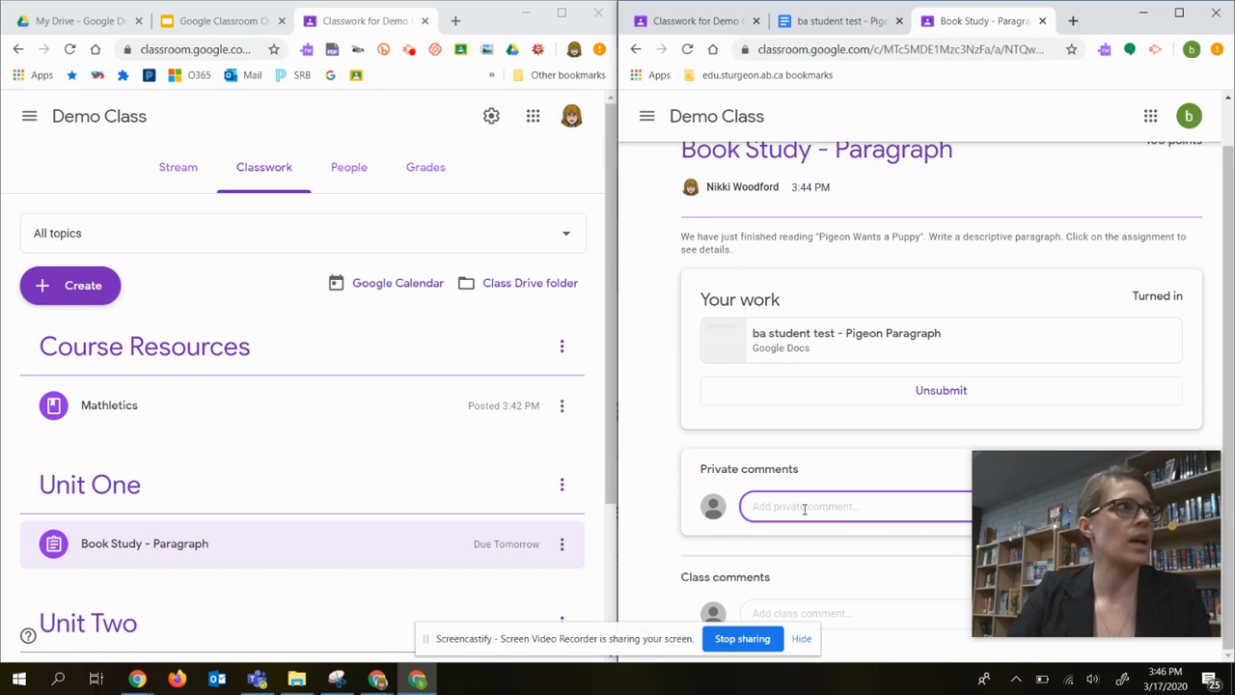
type("I h")
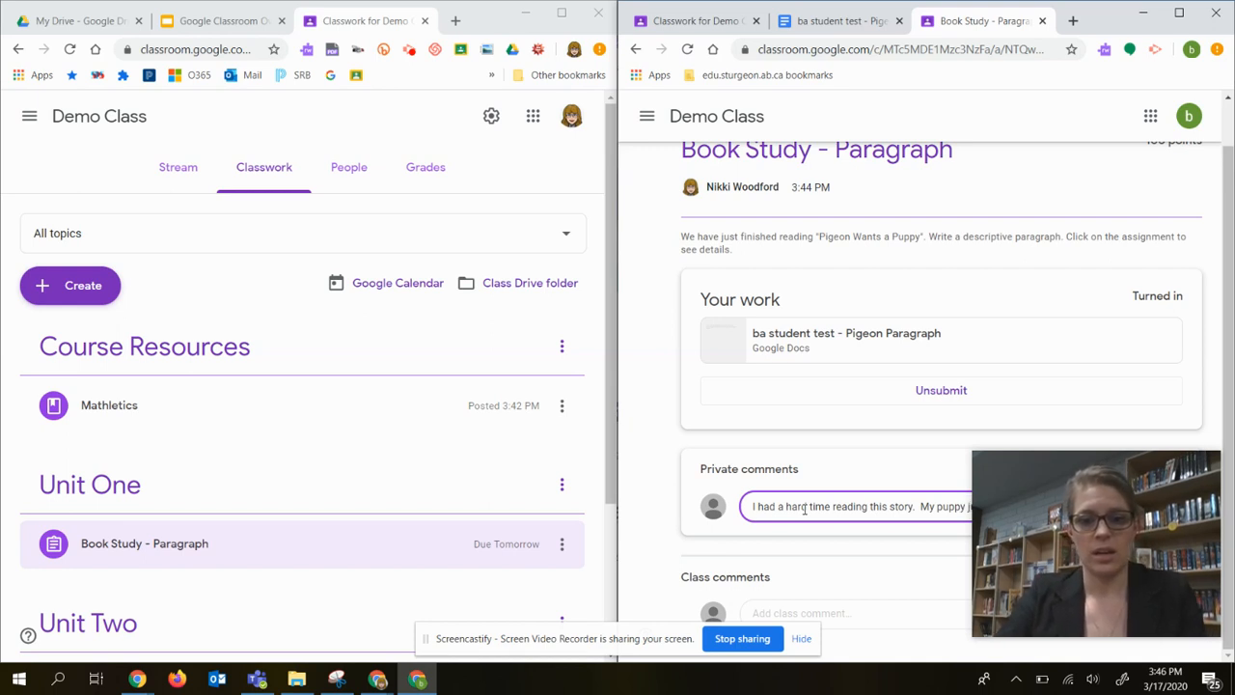
key("Return")
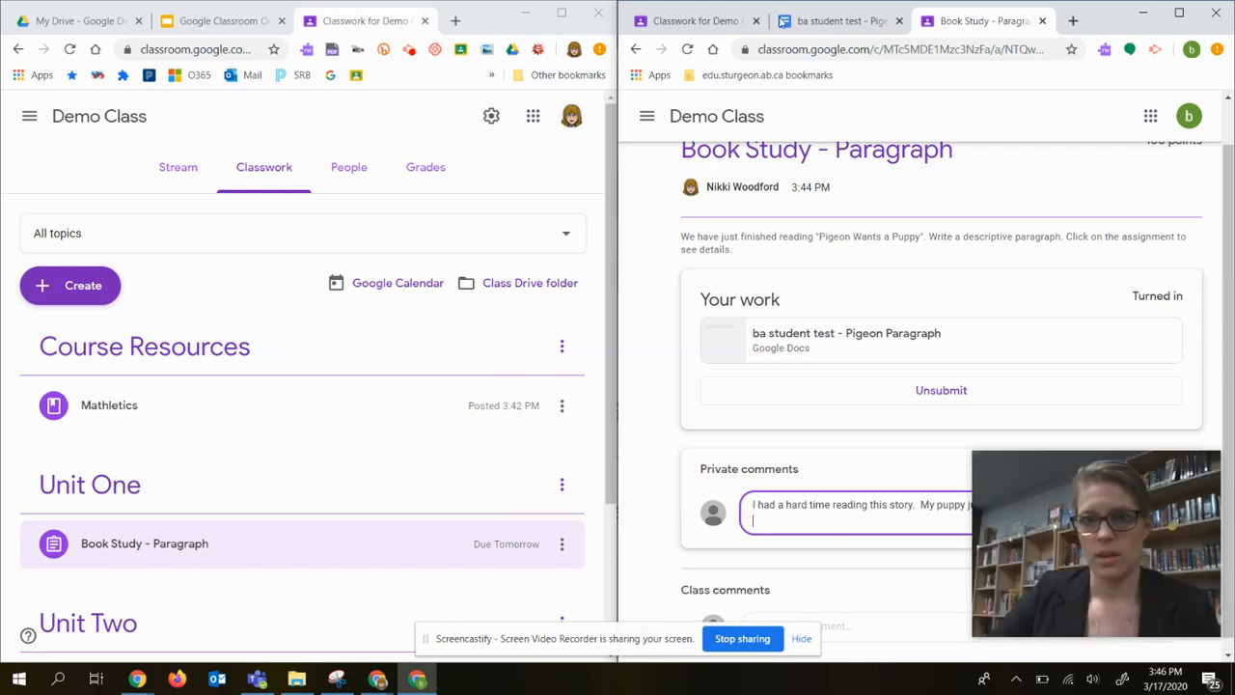
double_click(1110, 21)
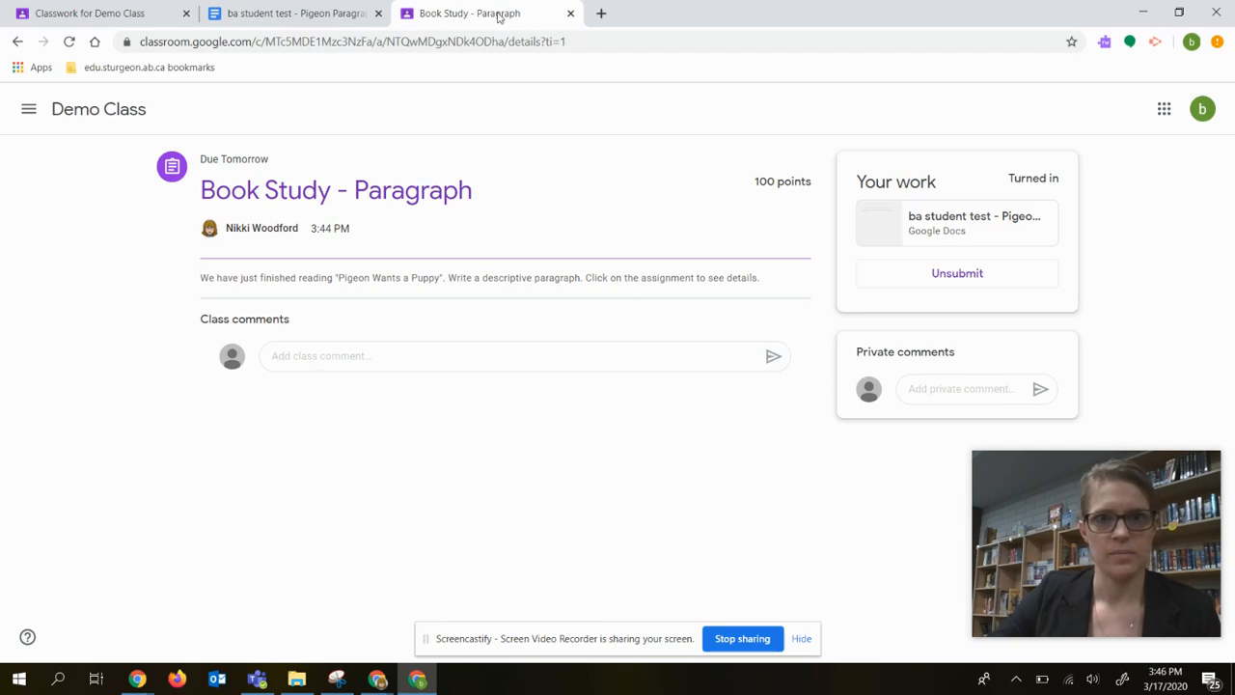
key("super+Right")
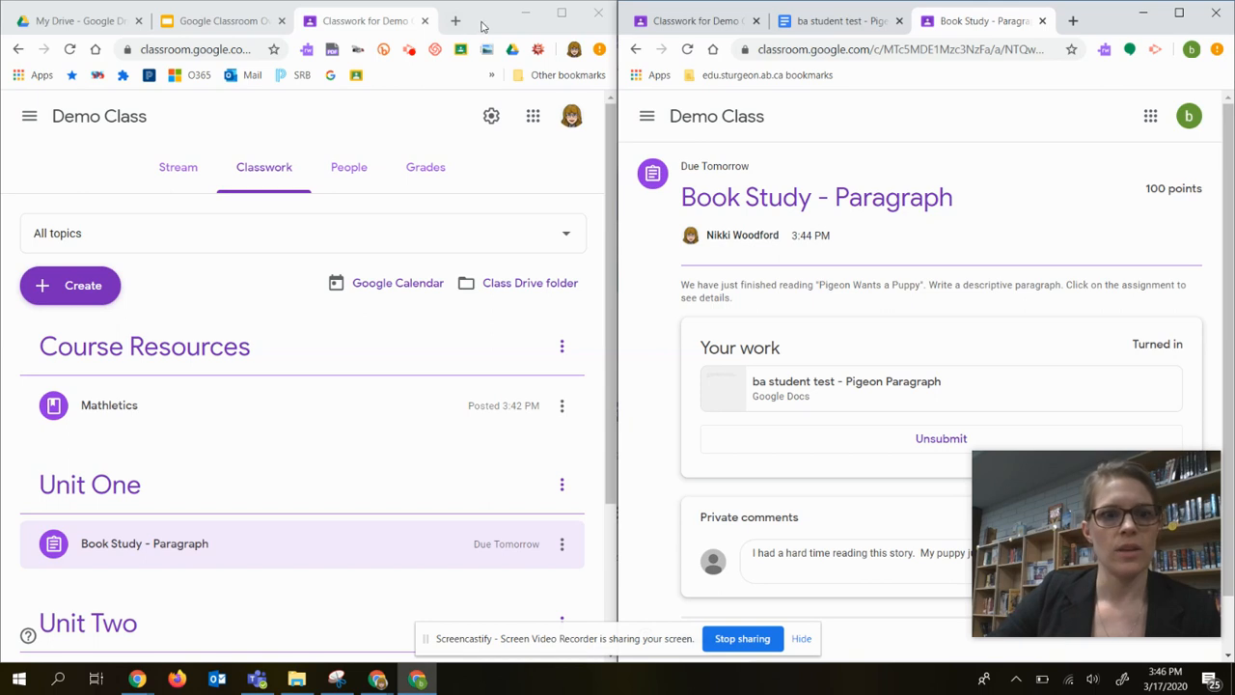
left_click(820, 560)
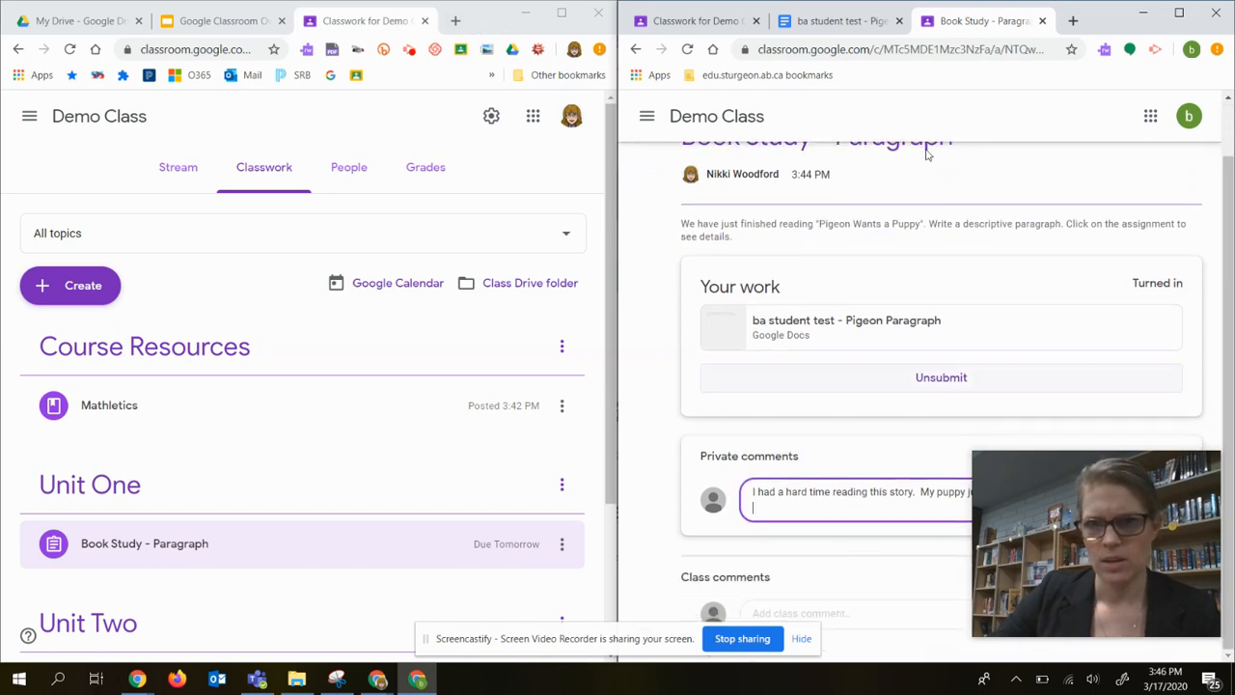
Post the private comment "I had a hard time reading this story. My puppy just had an operation." on the student's Book Study - Paragraph assignment.
double_click(1098, 26)
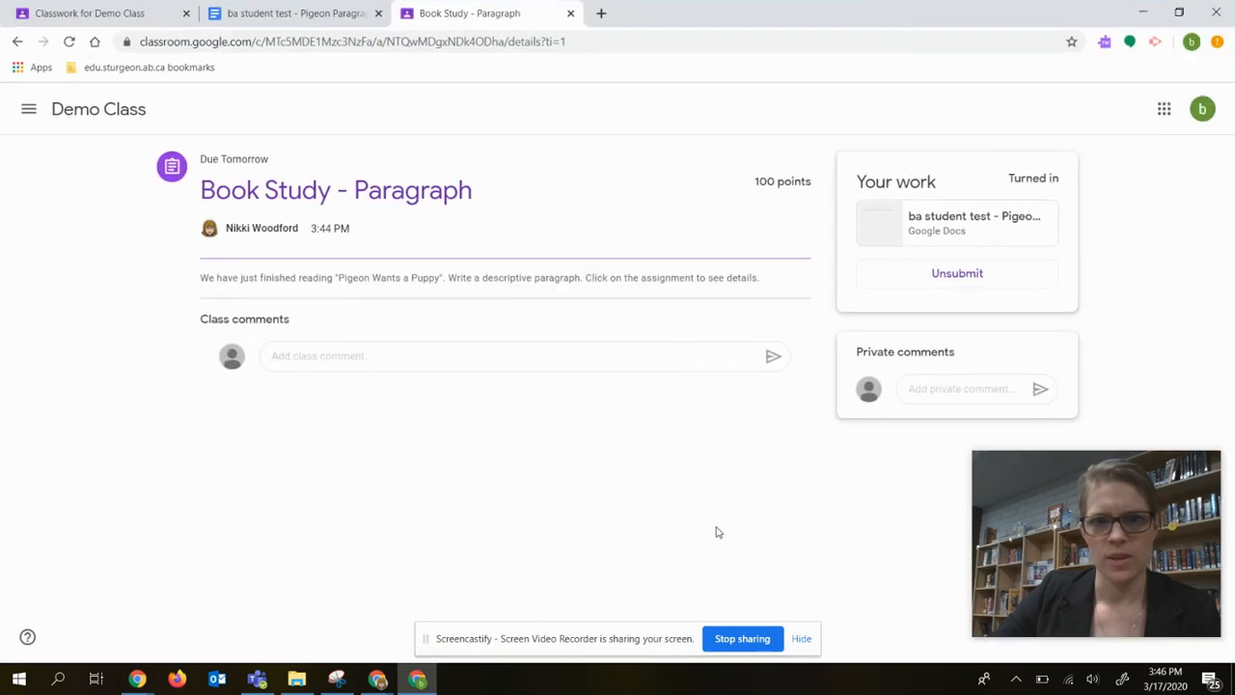
left_click(981, 387)
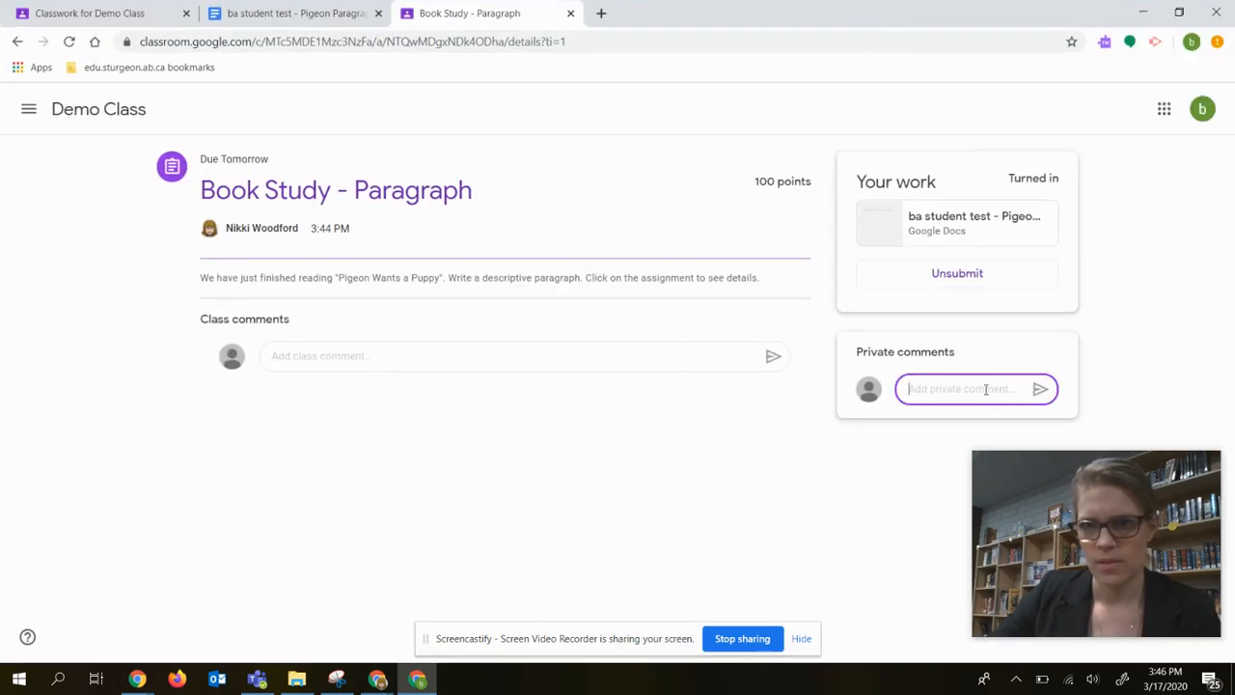
type("I had a")
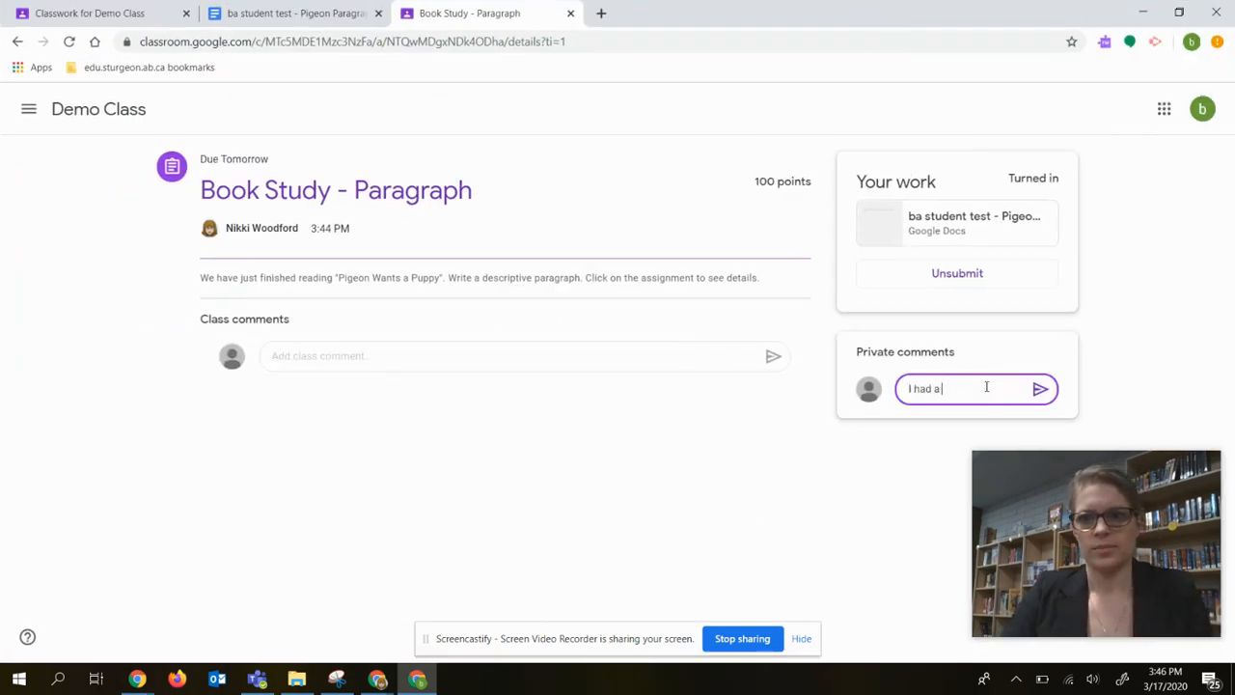
type(" hard time reading this")
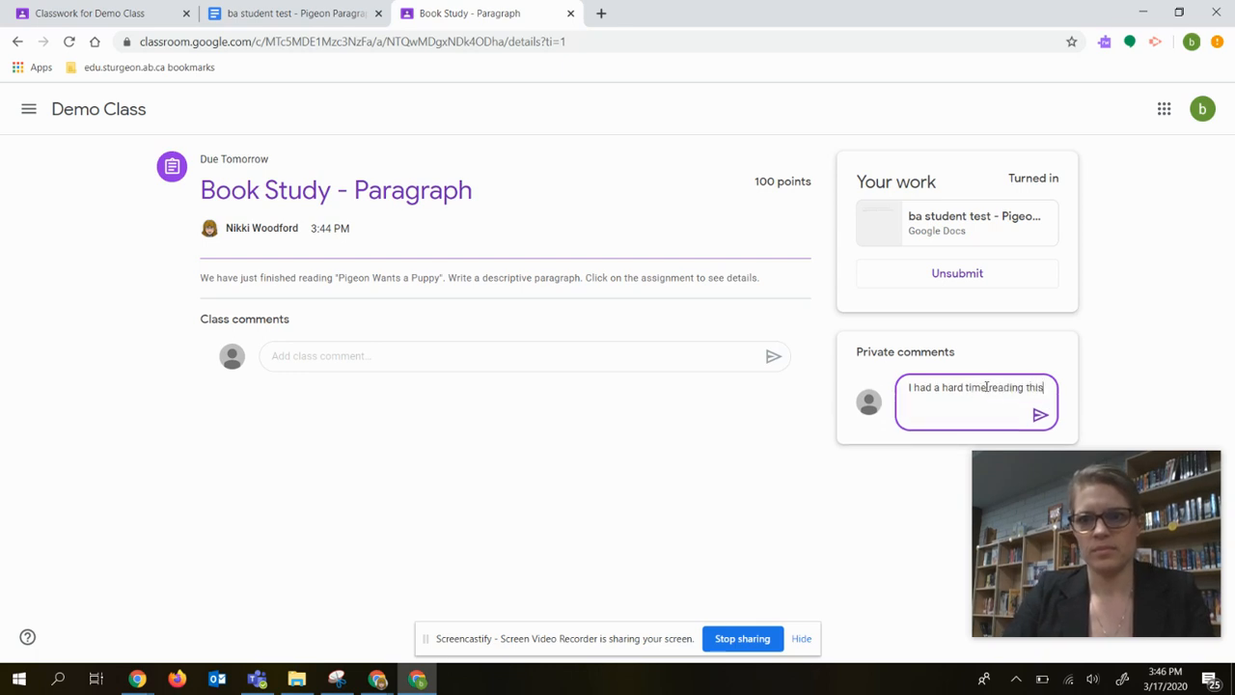
type(" story.  My pu")
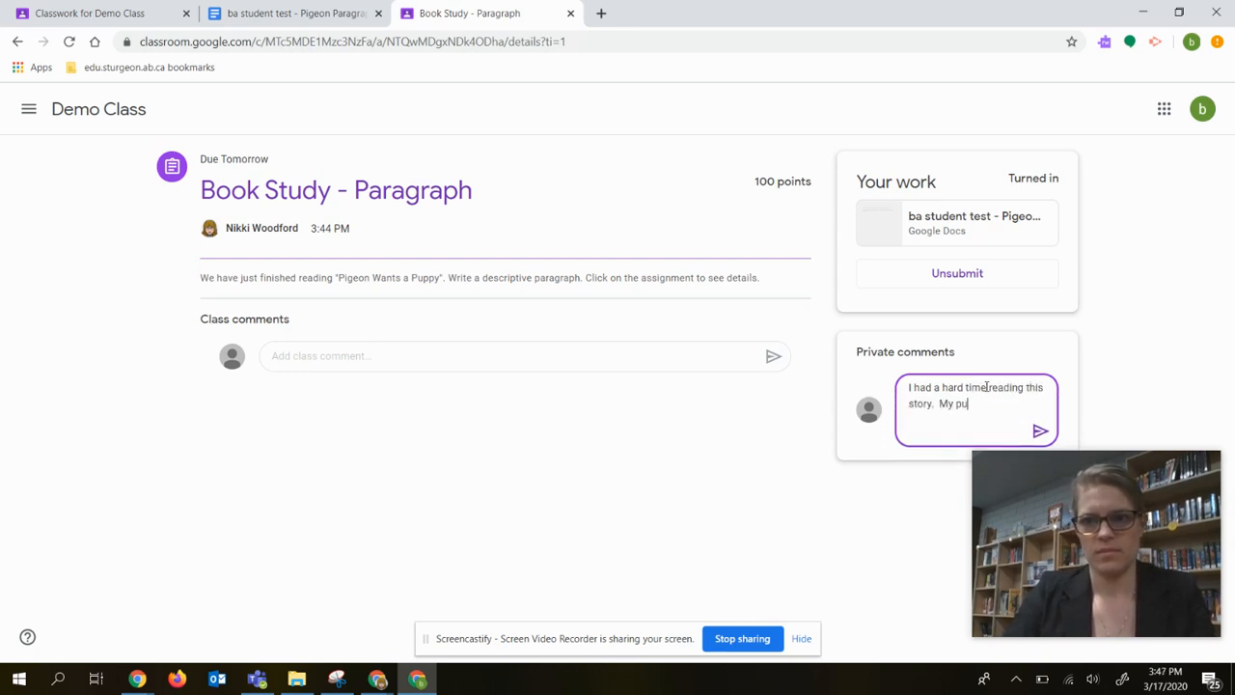
type("ppy just had an operation.")
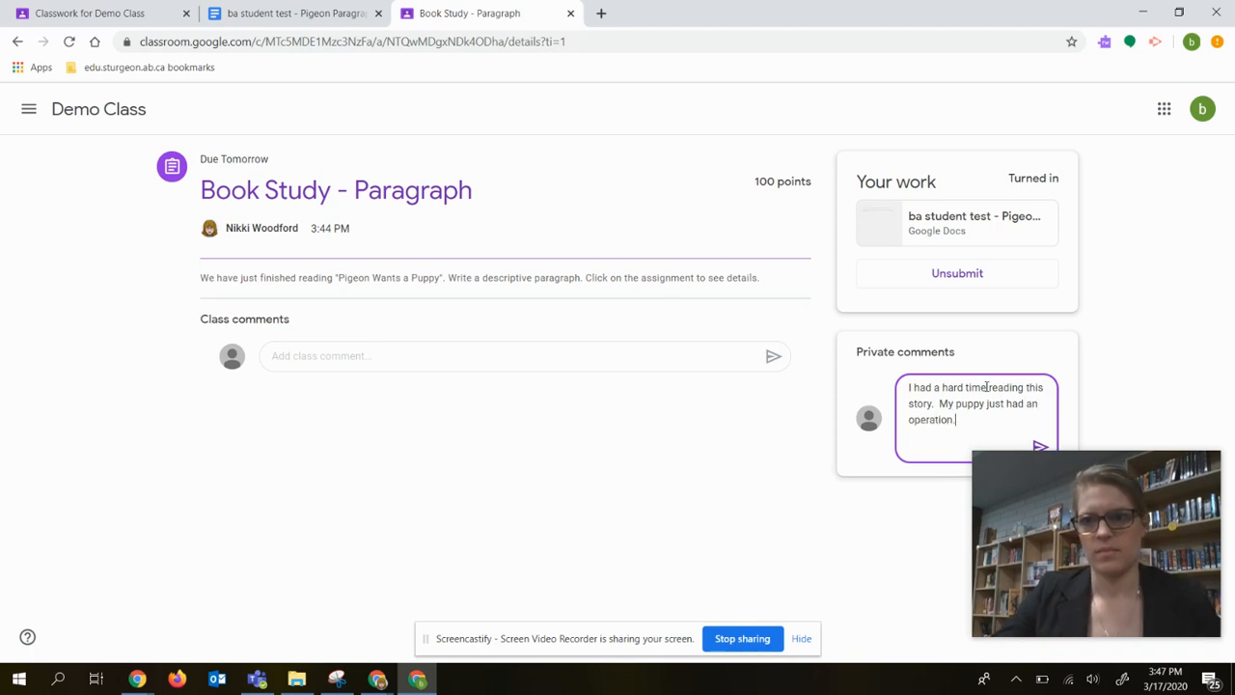
left_click(1039, 446)
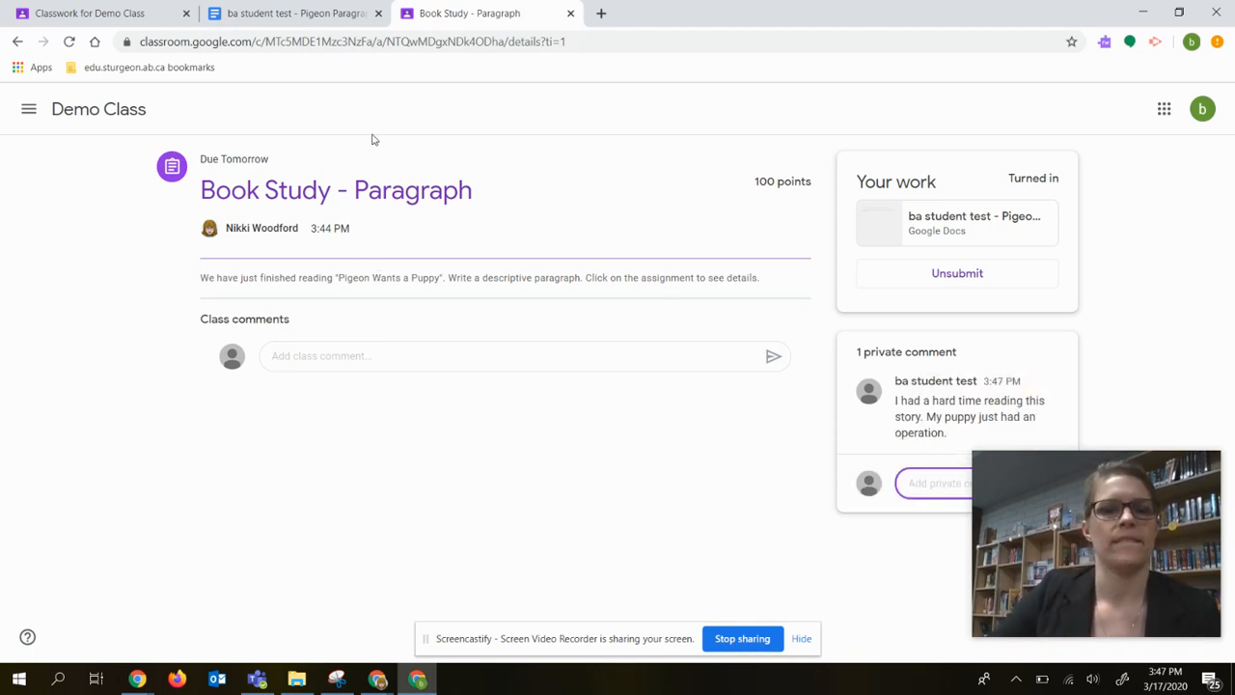
Bring the teacher's Demo Class classwork into its own full-size window and open the student submissions for Book Study - Paragraph.
left_click_drag(794, 14, 1234, 145)
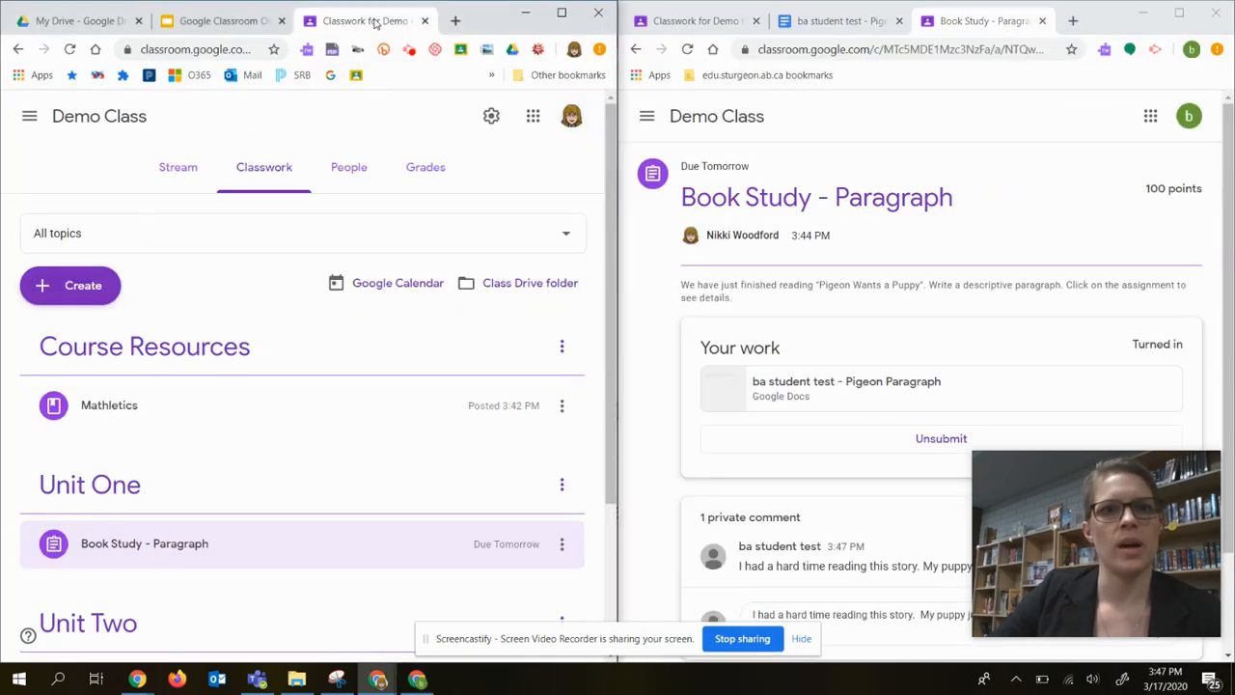
left_click_drag(376, 21, 507, 7)
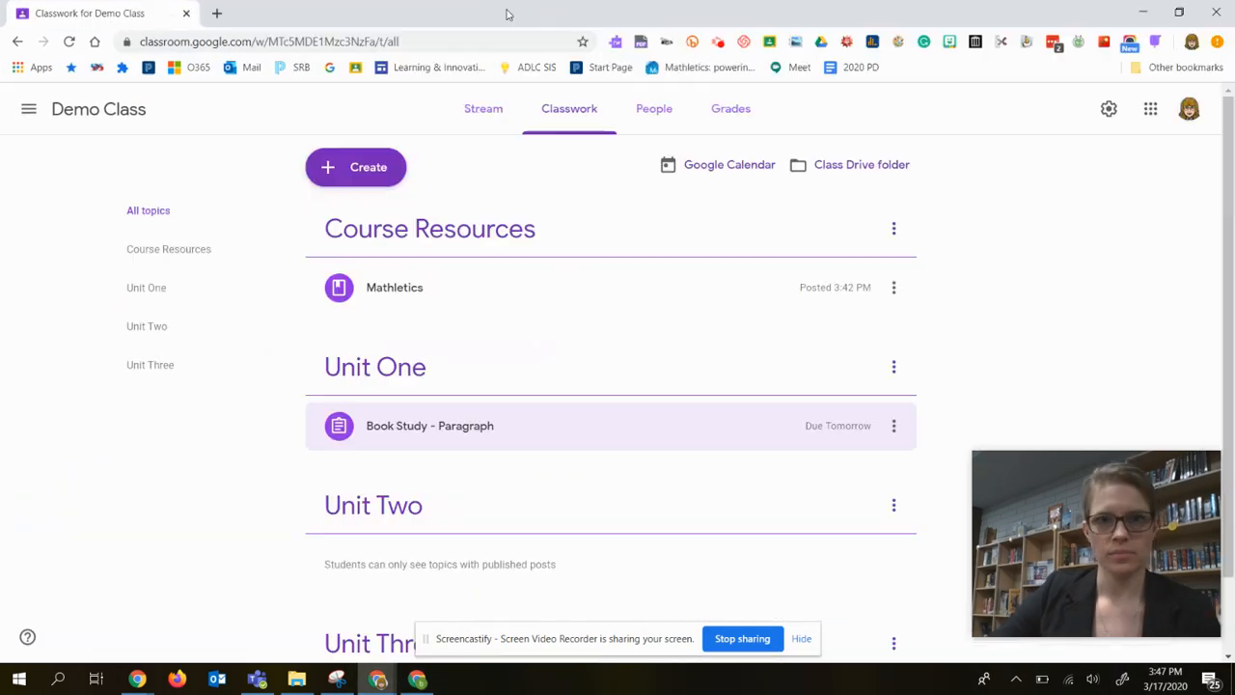
left_click(418, 429)
scroll(703, 532, "down", 3)
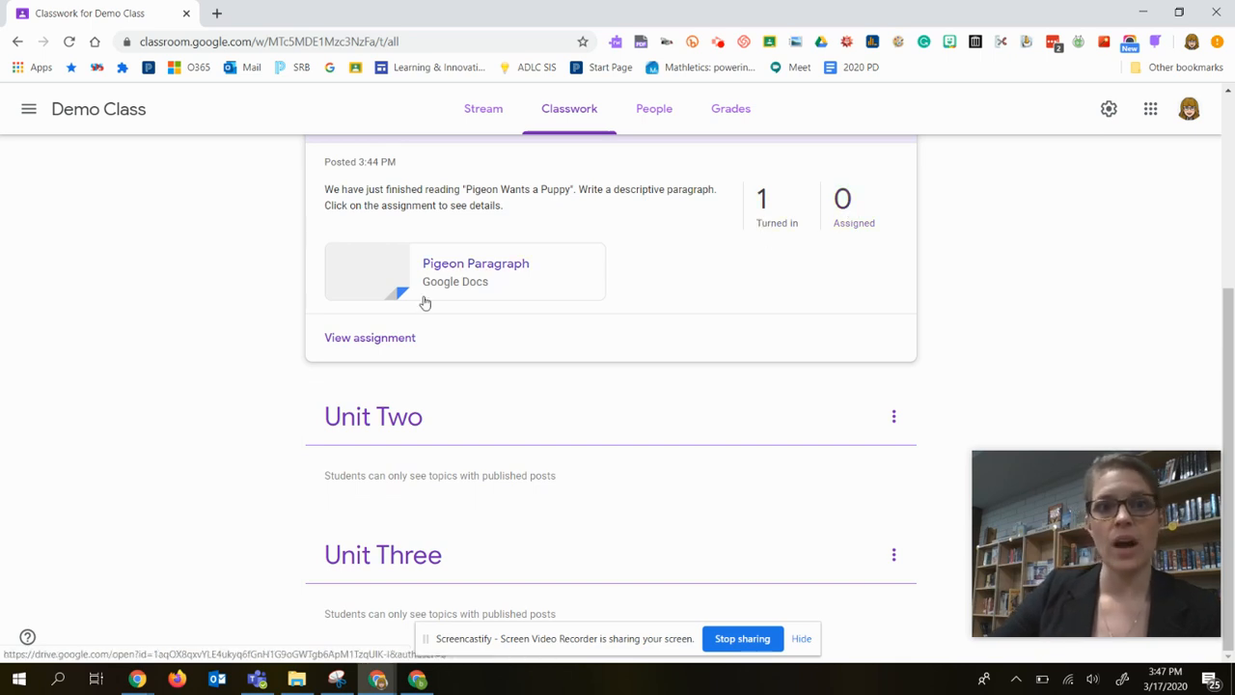
left_click(385, 337)
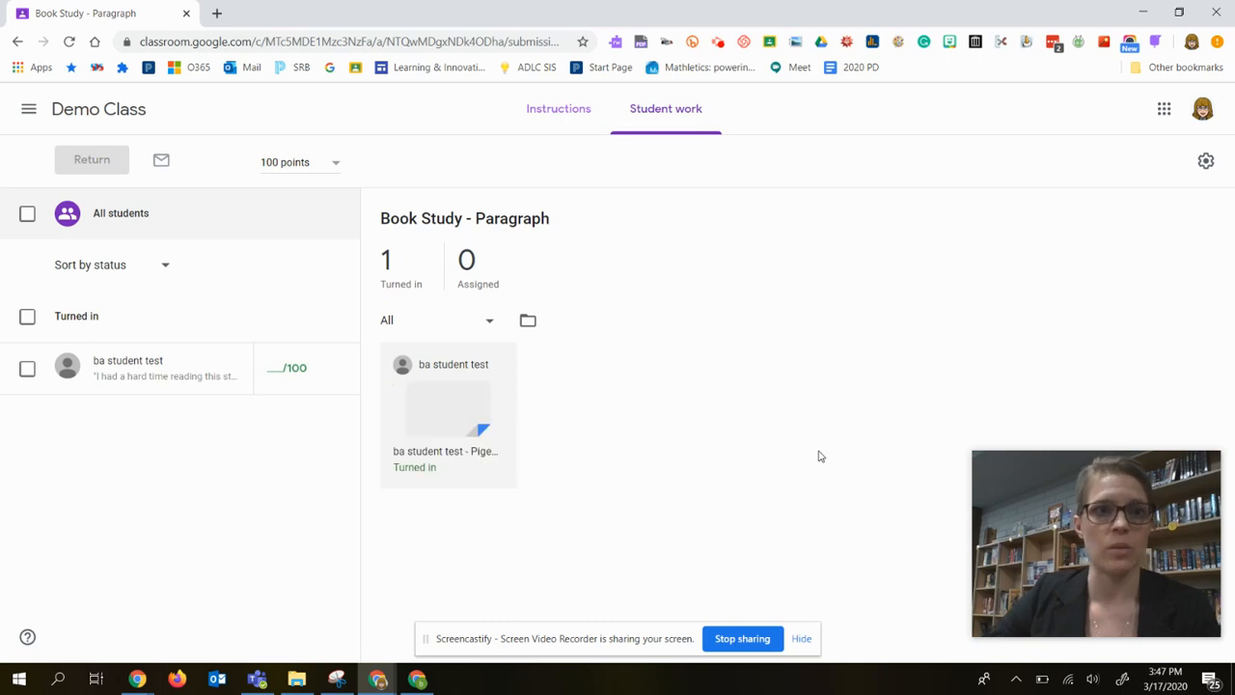
Check the assignment's instructions view and open the student's submitted Pigeon Paragraph for grading.
left_click(537, 112)
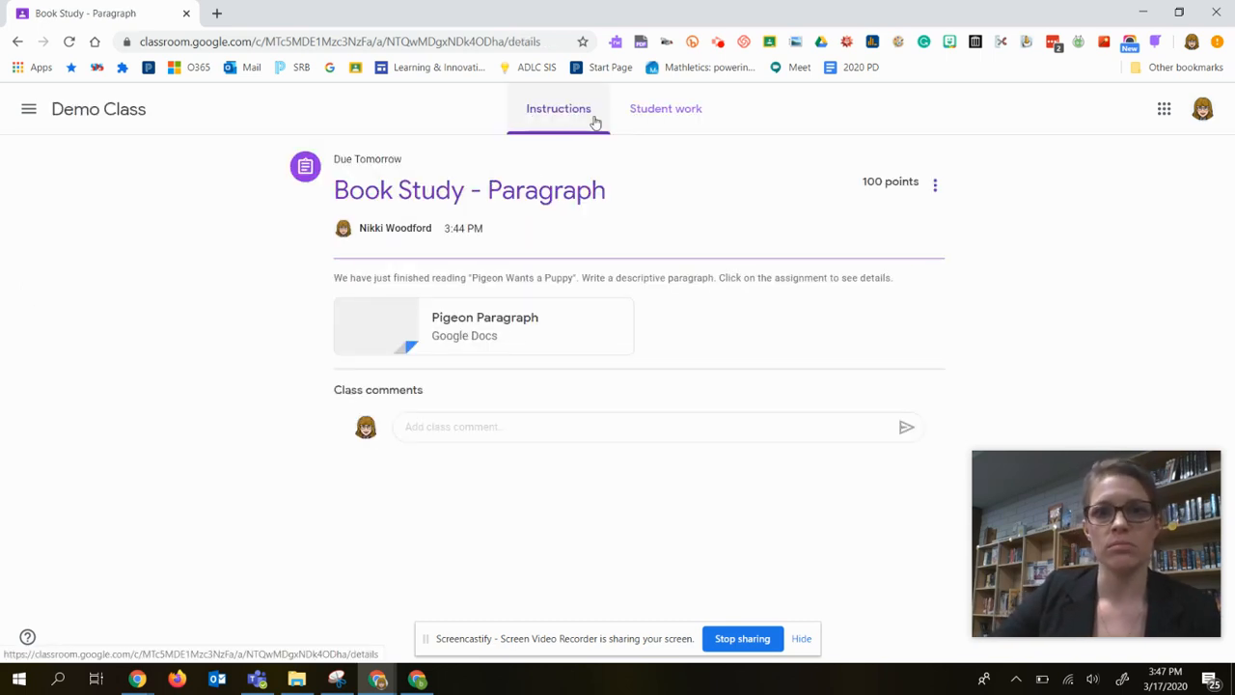
left_click(677, 113)
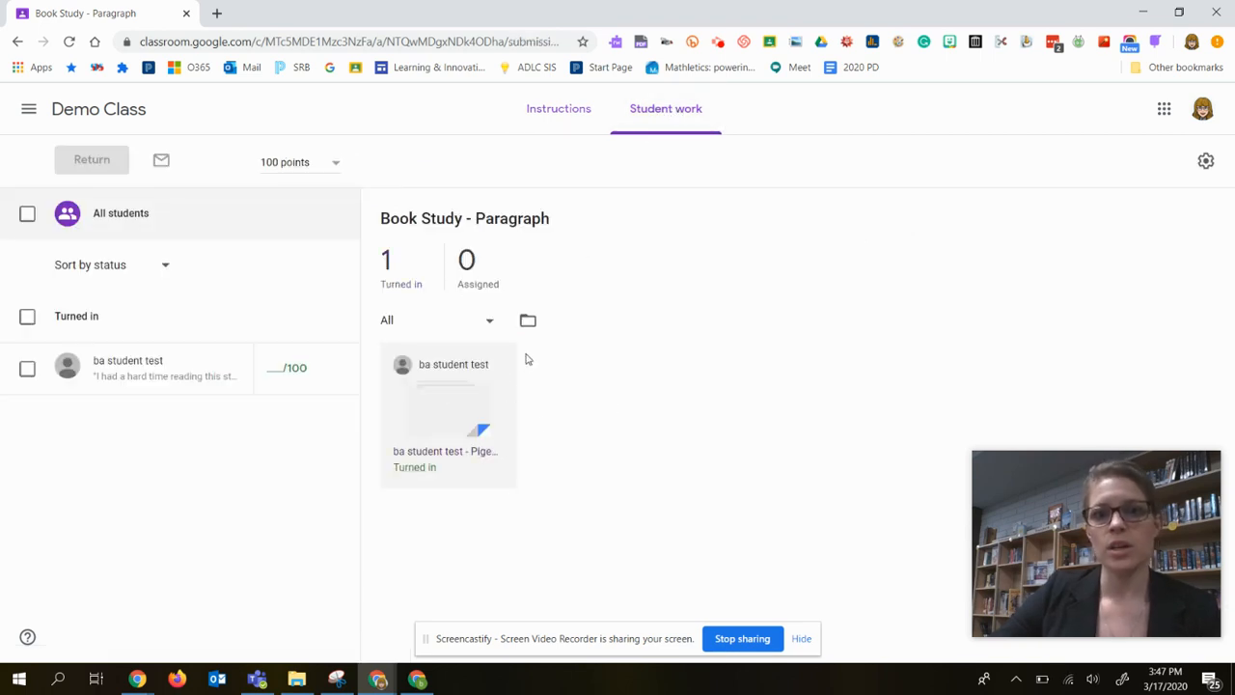
left_click(444, 451)
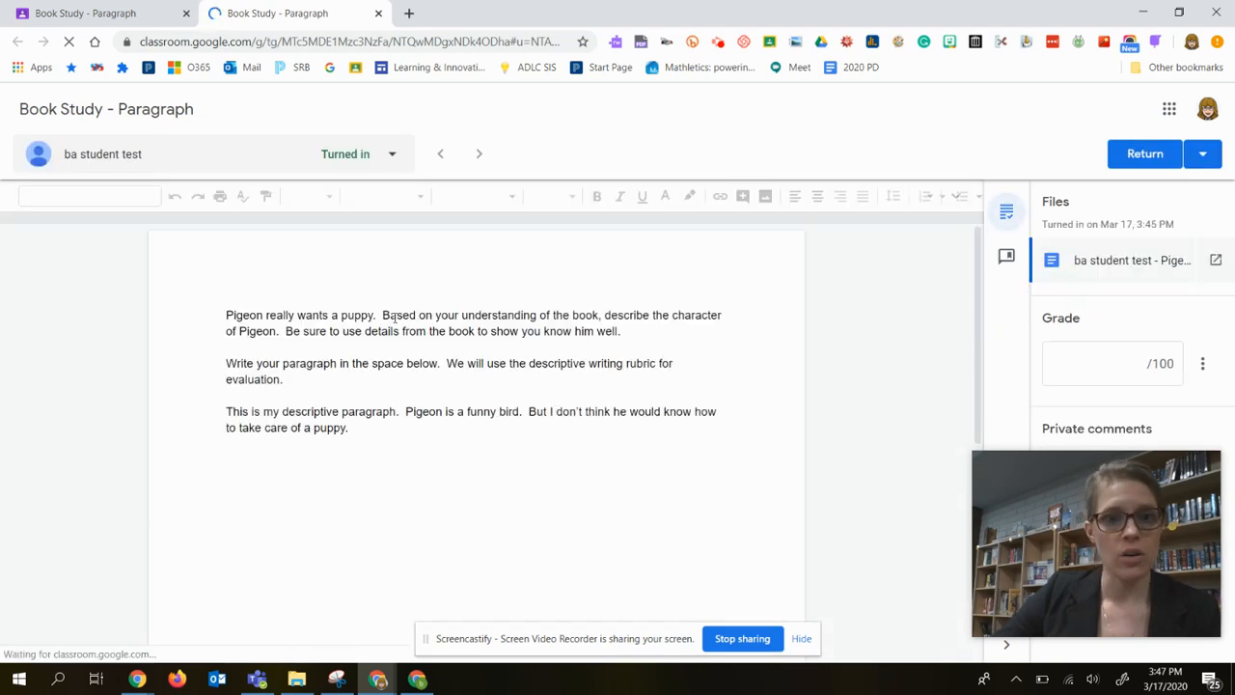
Add the comment "this is a good adjective" to the word "funny" in the student's paragraph.
double_click(475, 412)
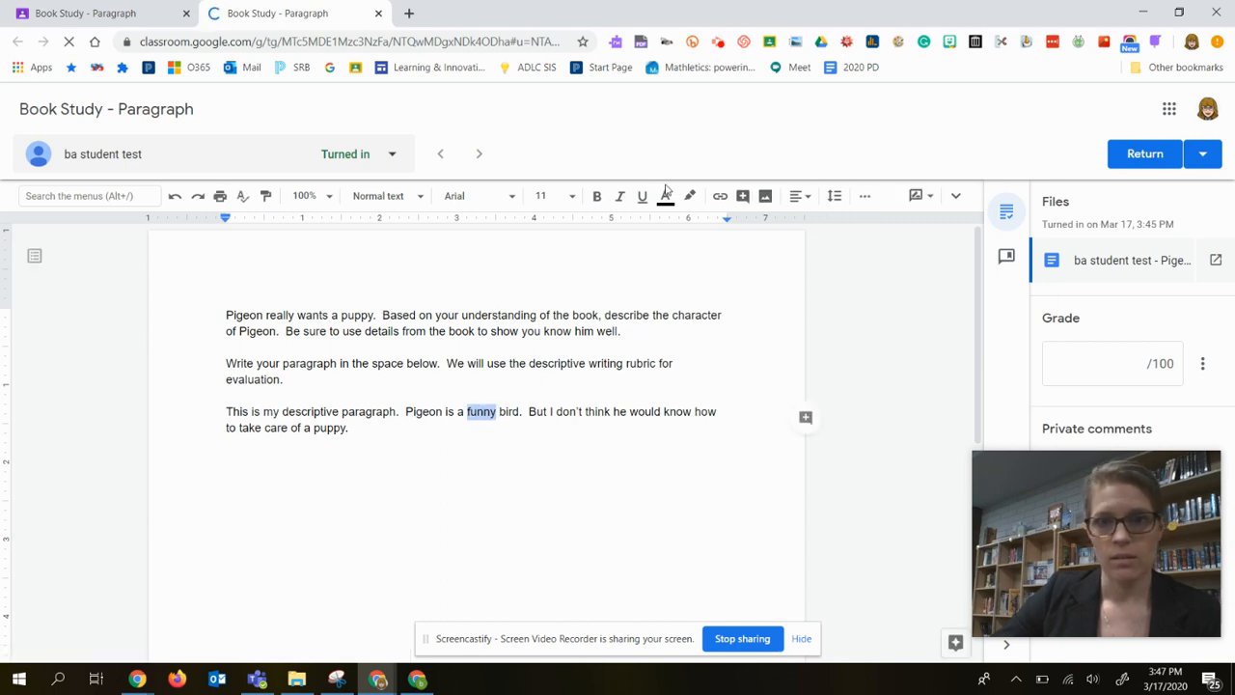
left_click(742, 196)
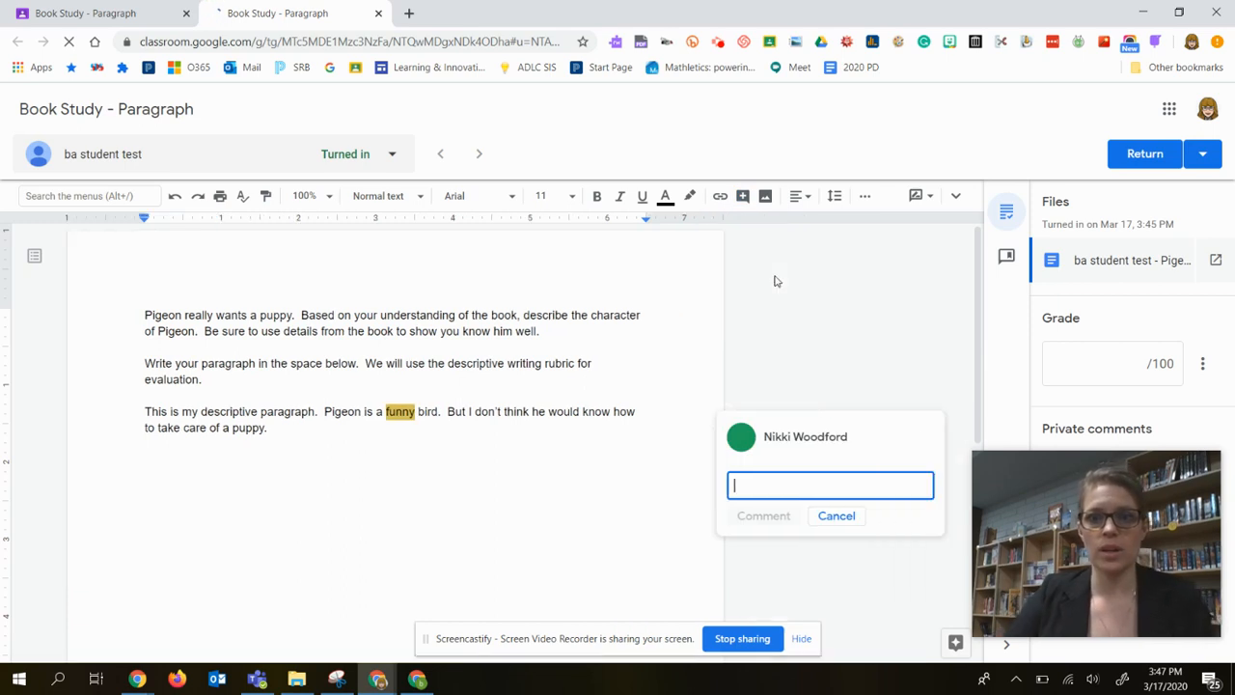
type("this is")
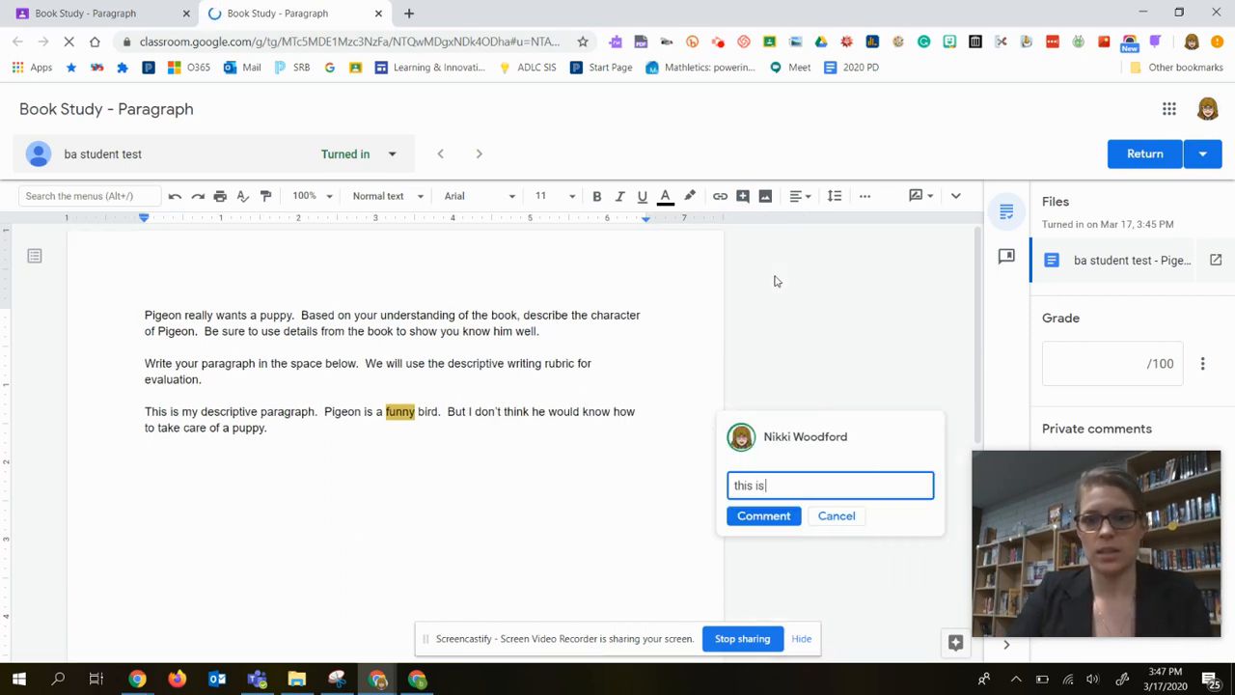
type(" a good adjective")
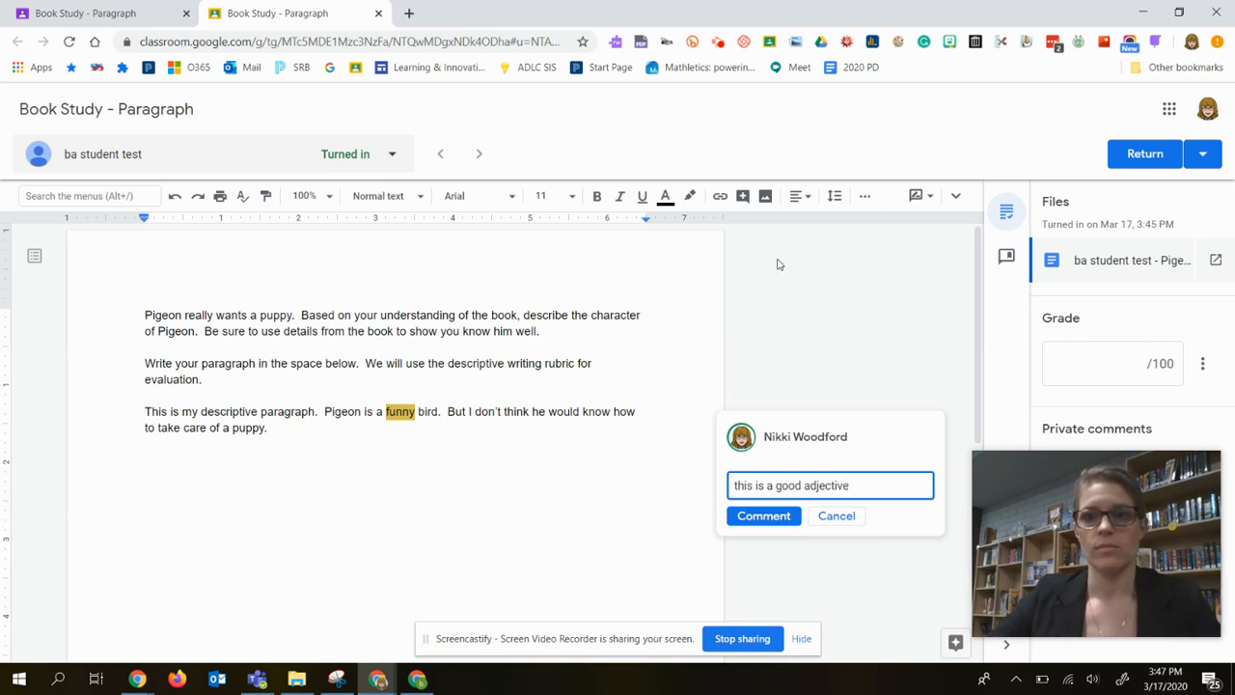
left_click(768, 515)
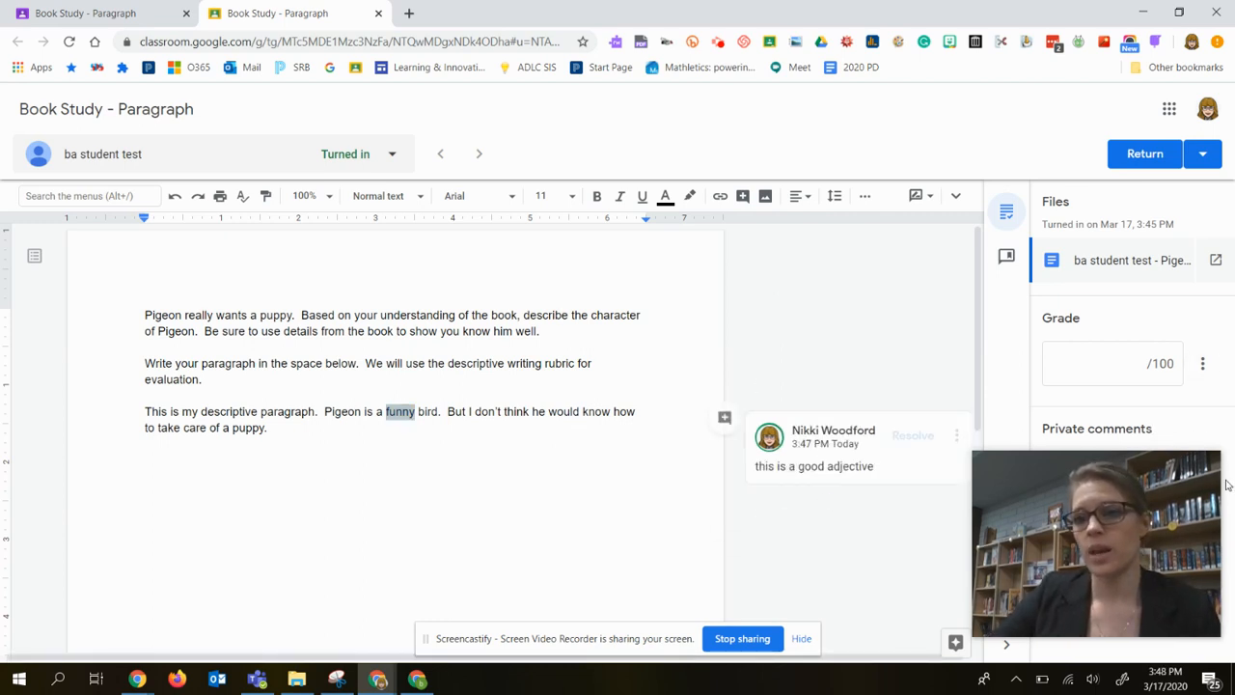
View the private comments in the grading view beside the student's window, and close the grading view.
key("super+Left")
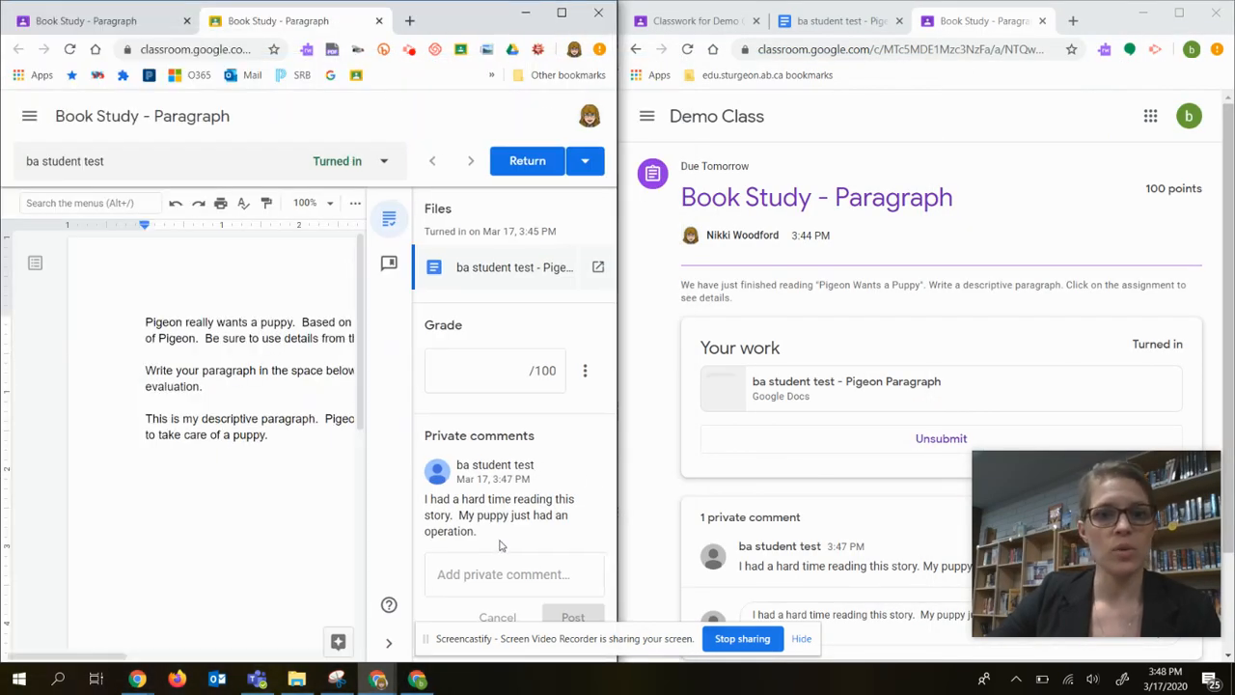
left_click(492, 571)
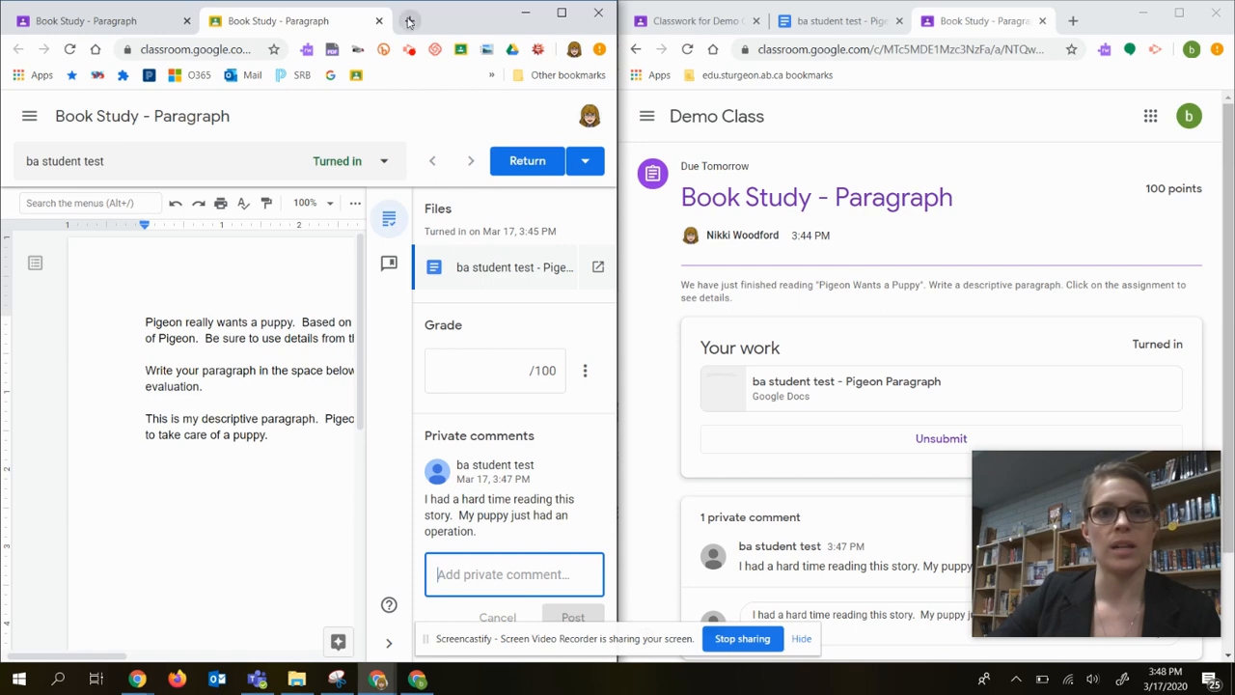
left_click_drag(475, 24, 487, 1)
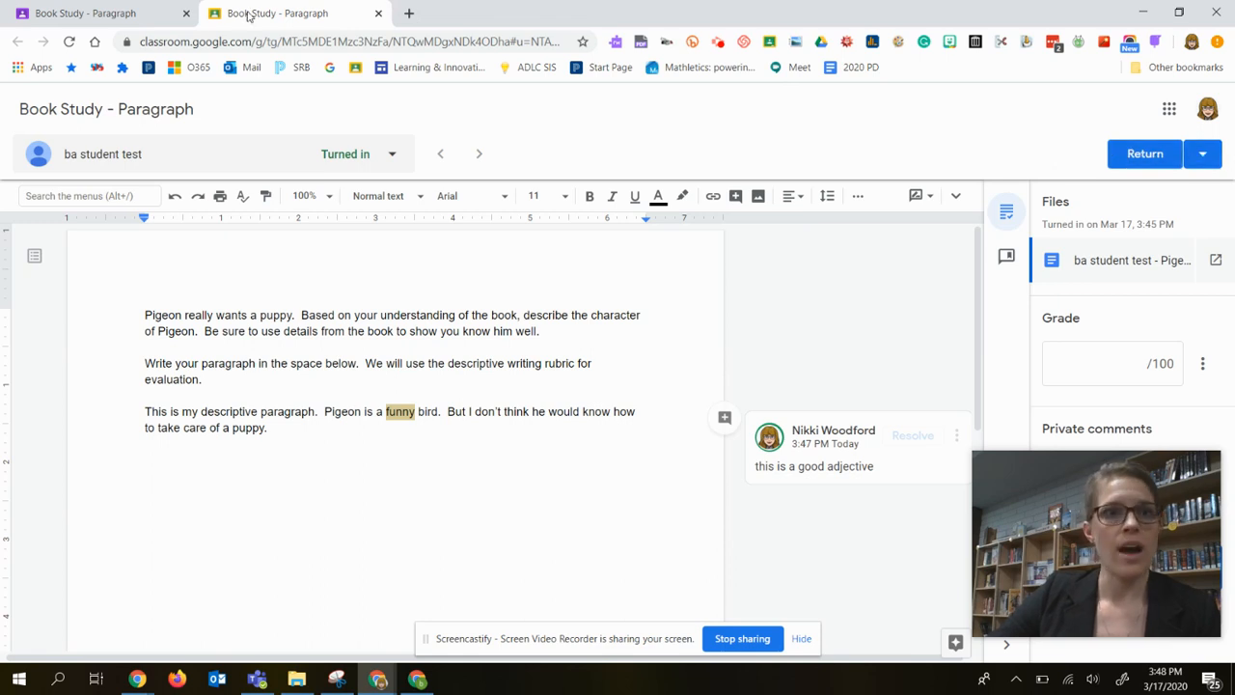
left_click(378, 13)
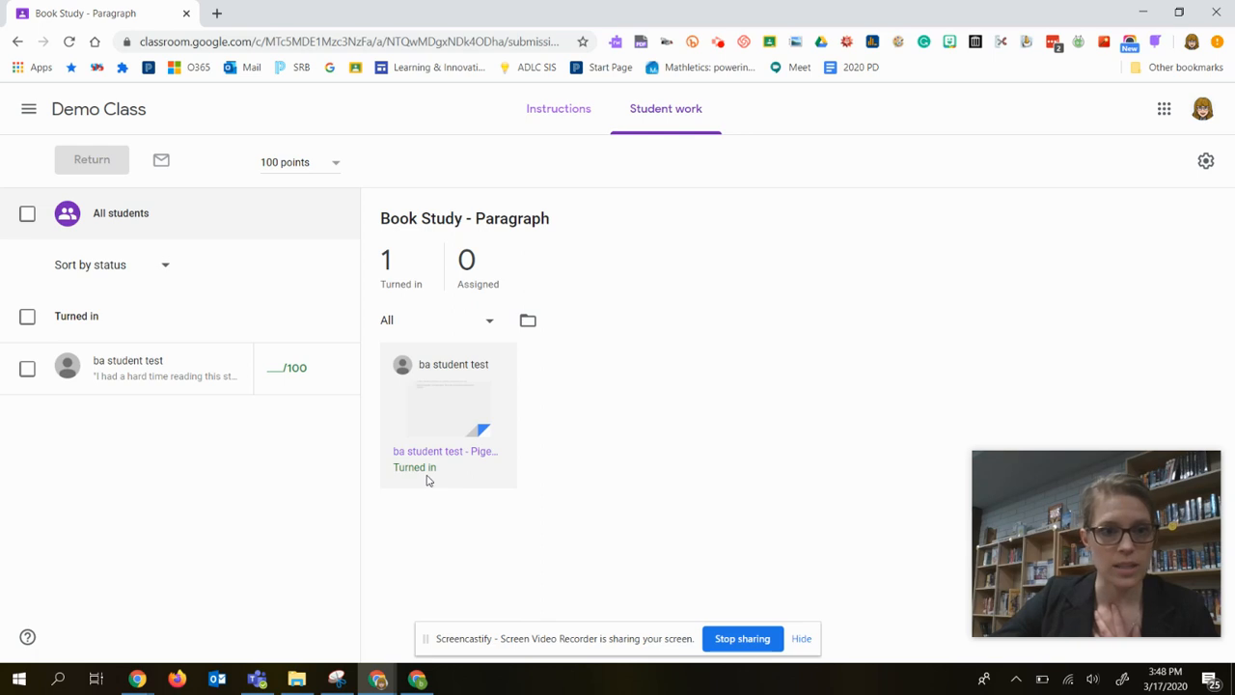
View the student's submission details and private comment from the student list, and return to the Demo Class classwork.
left_click(161, 374)
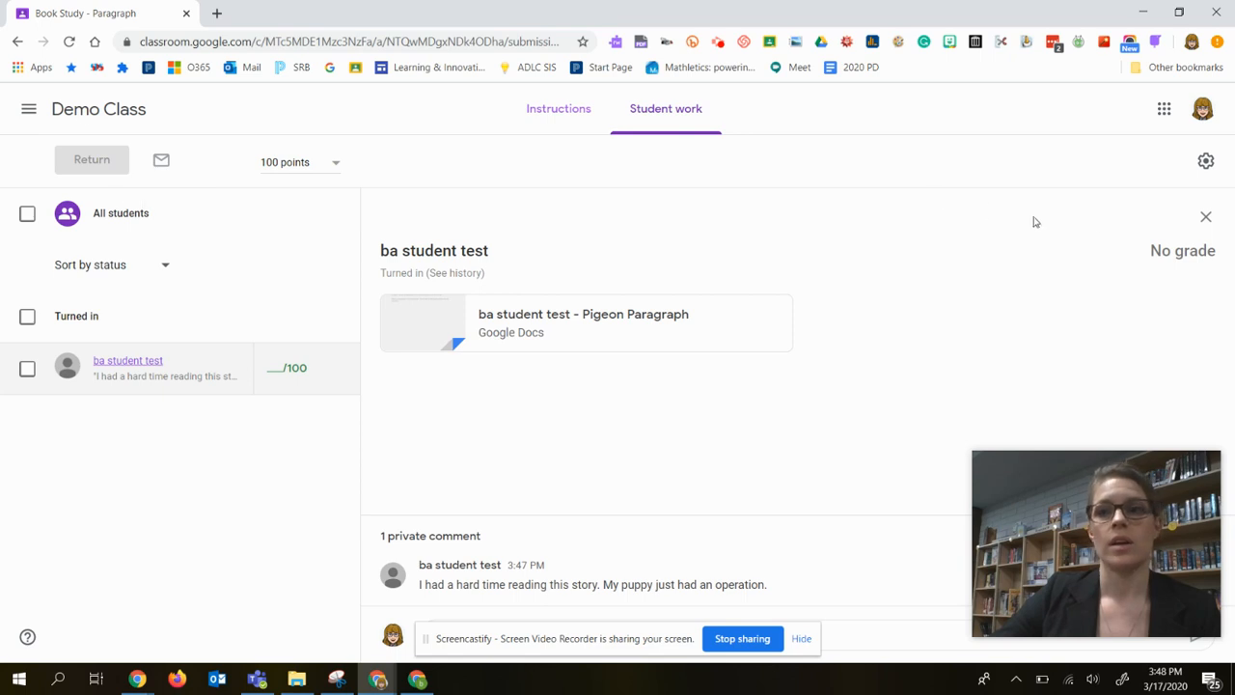
left_click(1206, 220)
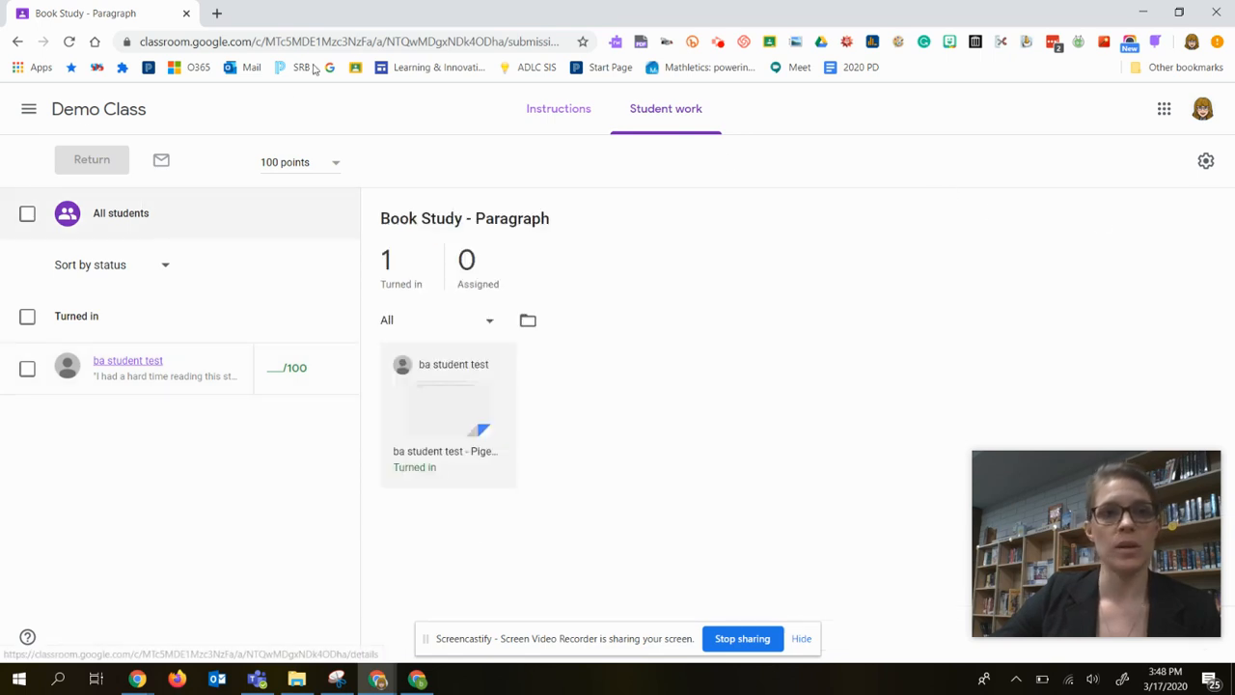
left_click(75, 110)
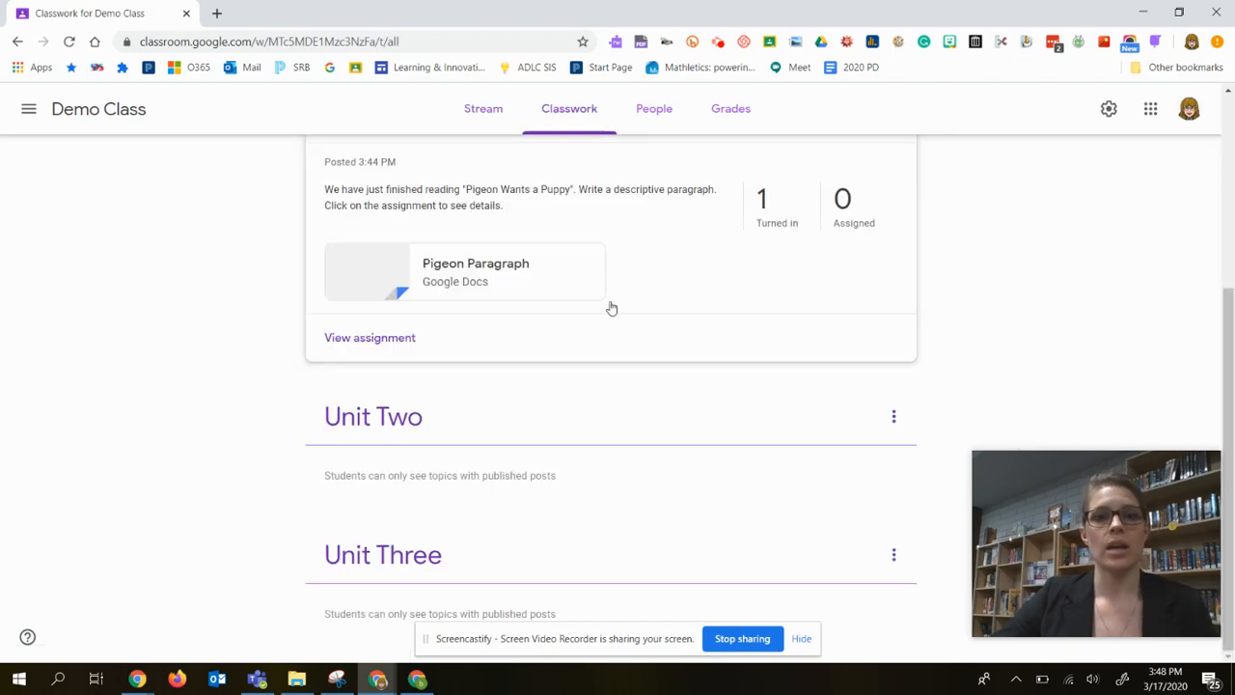
Start a new assignment in Demo Class and show the options for adding attachments.
scroll(568, 481, "up", 4)
scroll(429, 416, "down", 2)
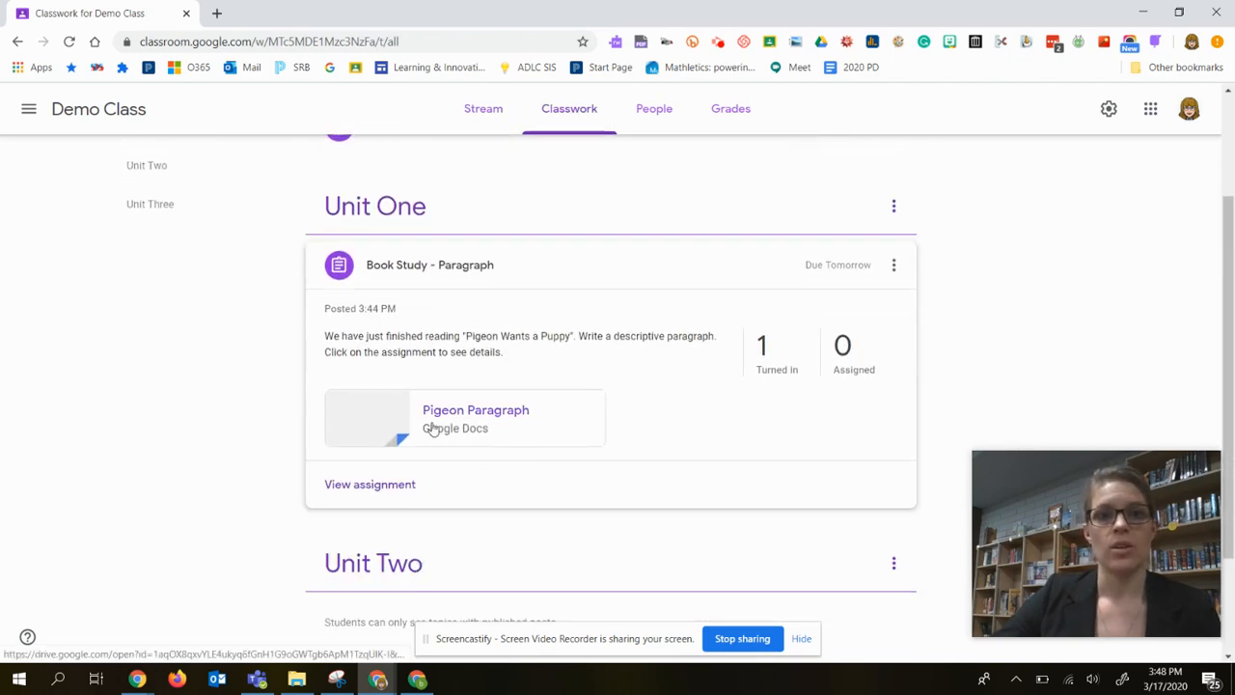
scroll(407, 383, "up", 2)
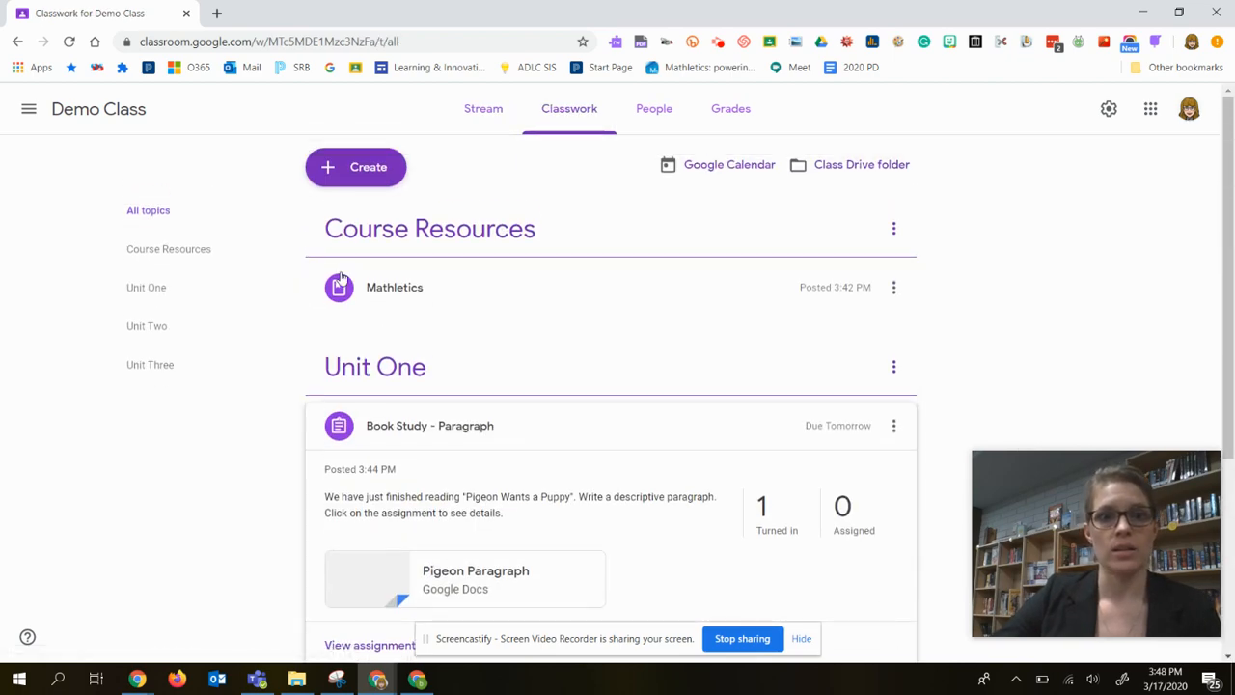
left_click(357, 172)
left_click(368, 220)
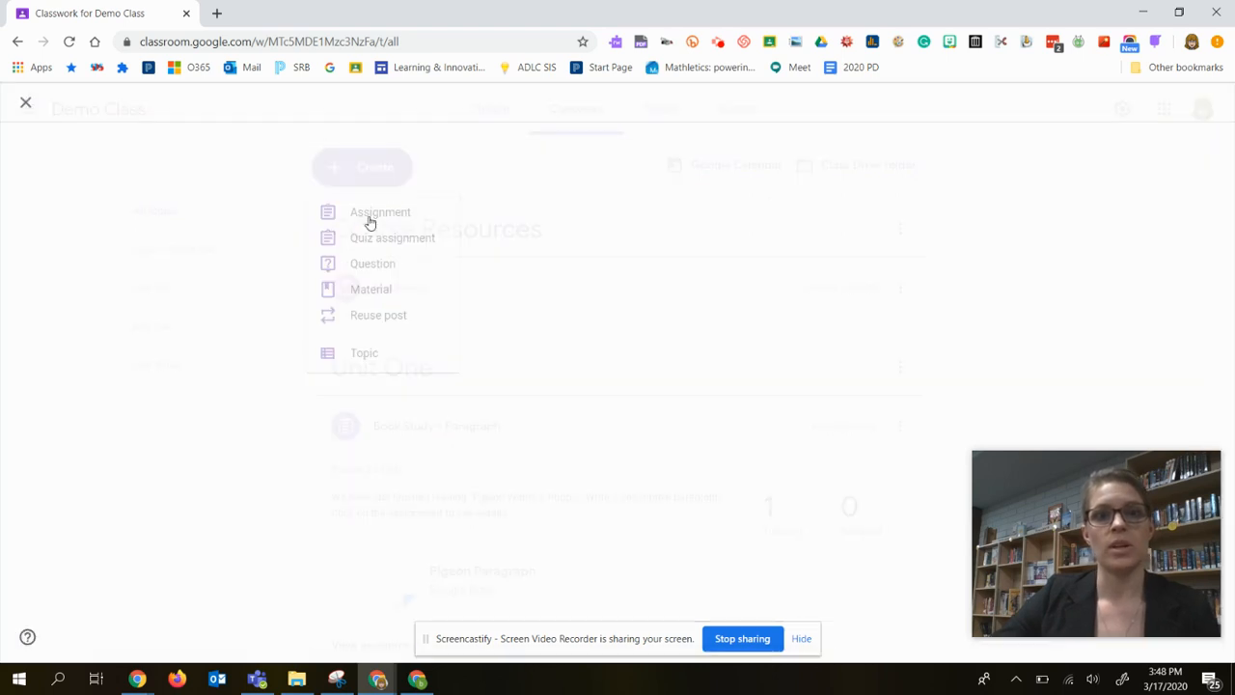
left_click(106, 335)
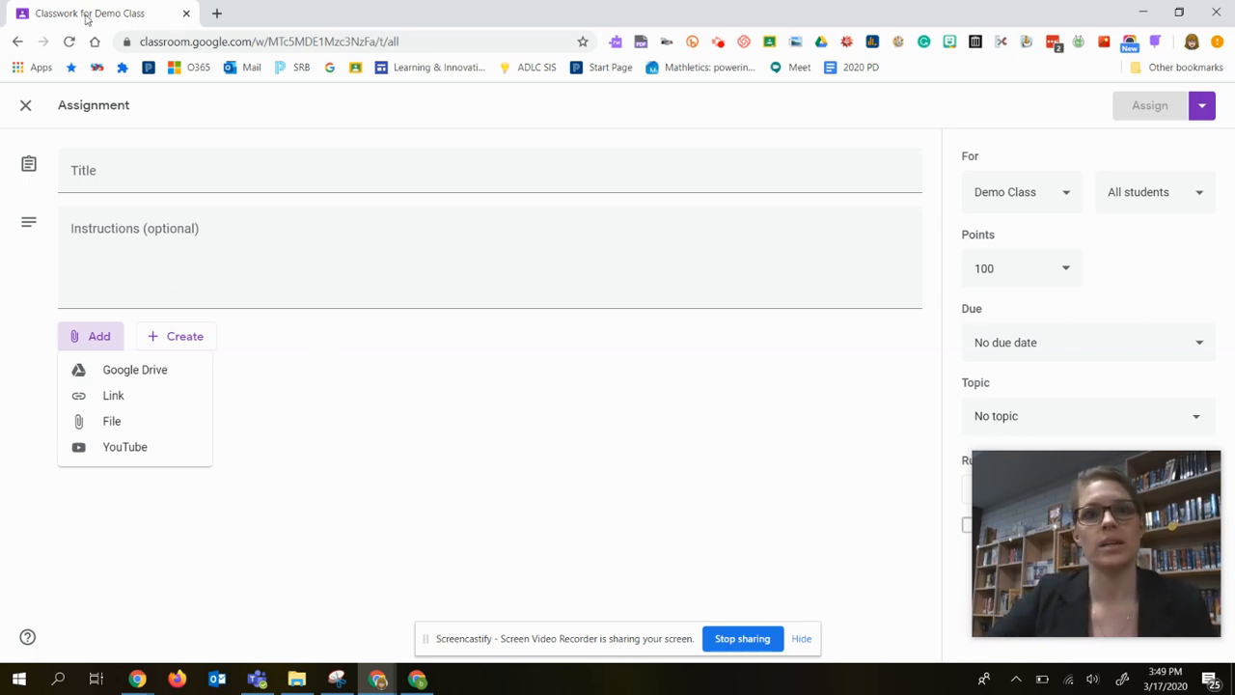
Merge the Demo Class classwork into the window holding Google Classroom Overview, maximize it and show the presentation's Assignments slide.
left_click_drag(886, 17, 1037, 170)
left_click_drag(825, 172, 415, 21)
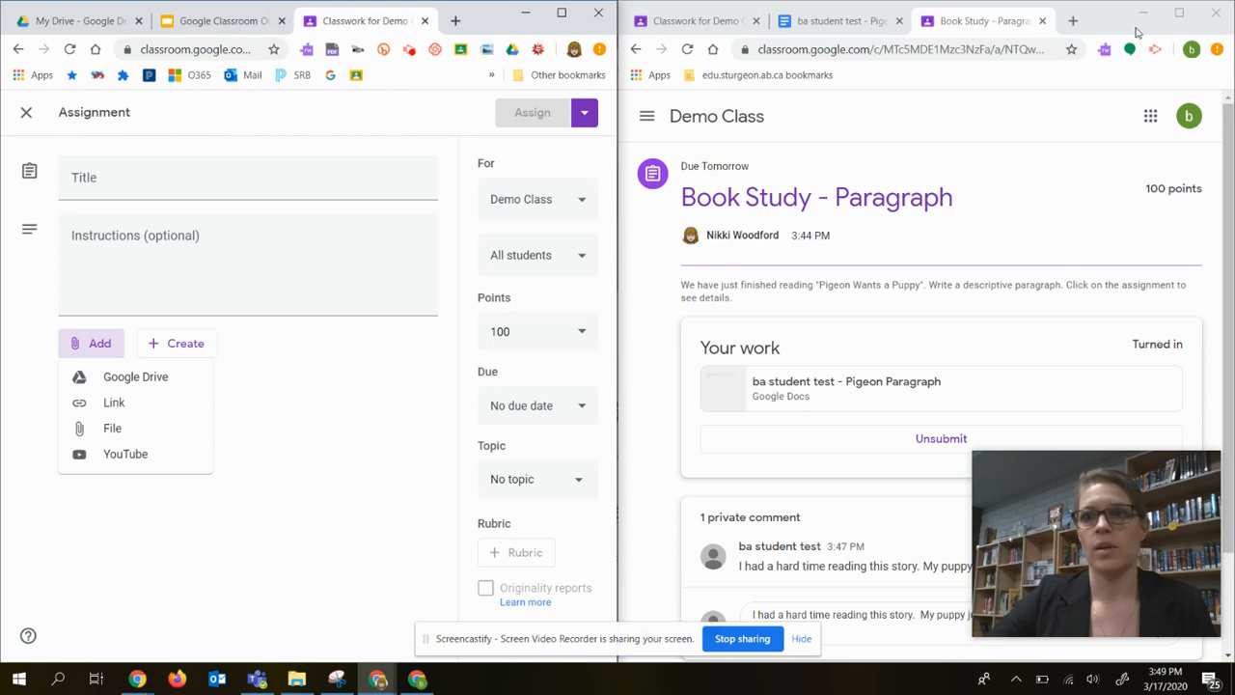
left_click(1217, 15)
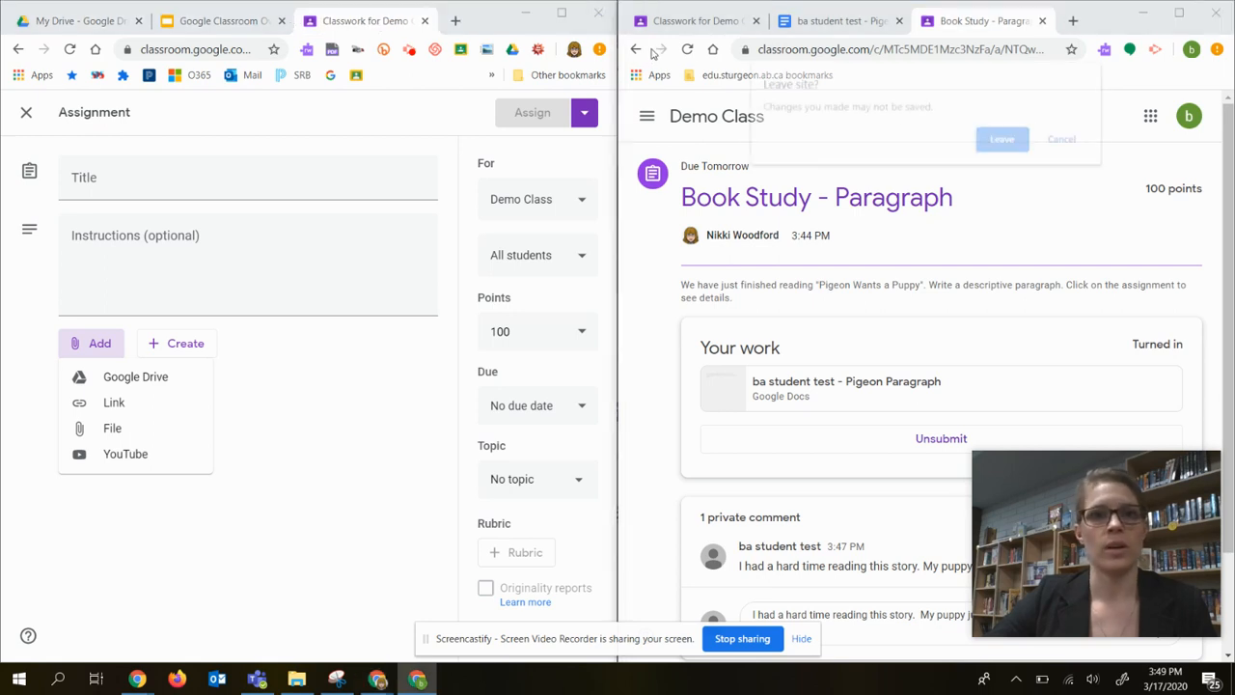
left_click(1066, 141)
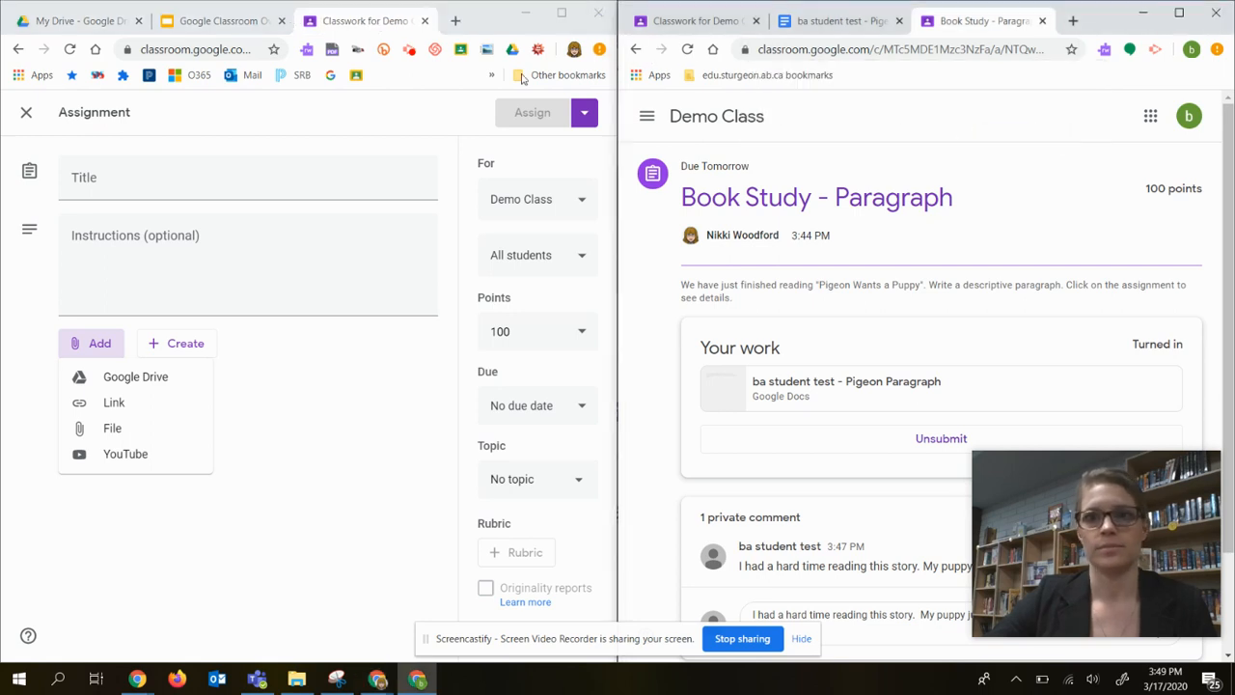
double_click(502, 29)
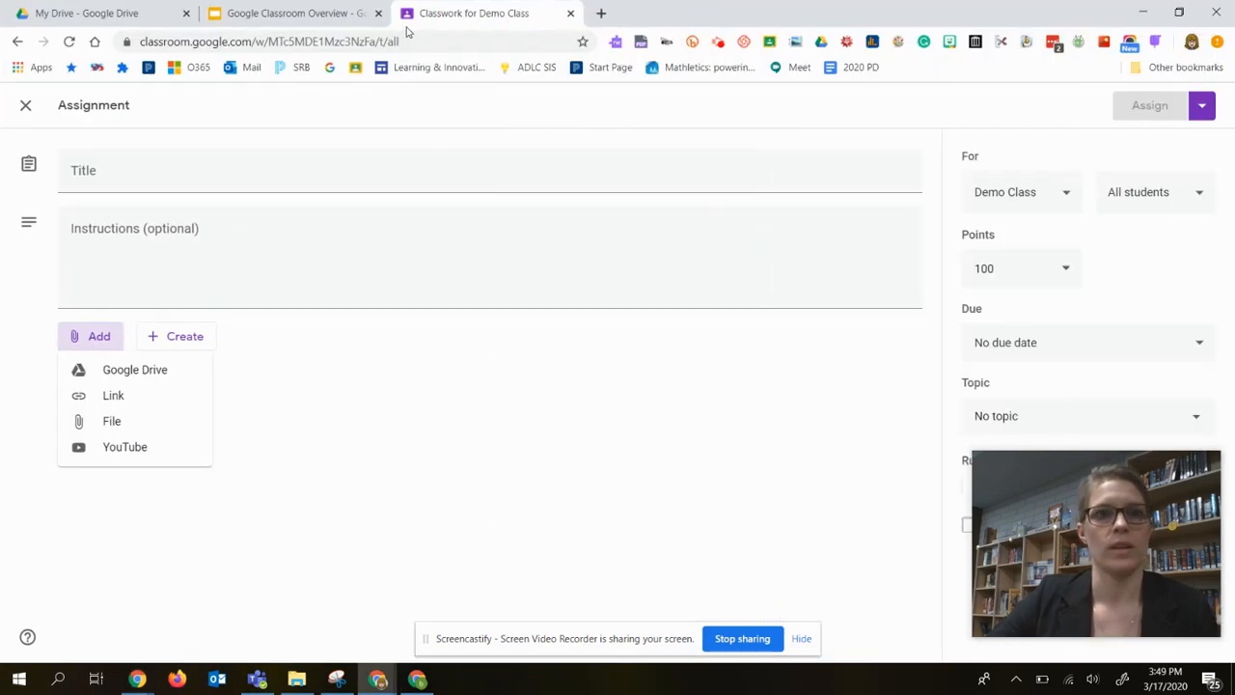
left_click(290, 14)
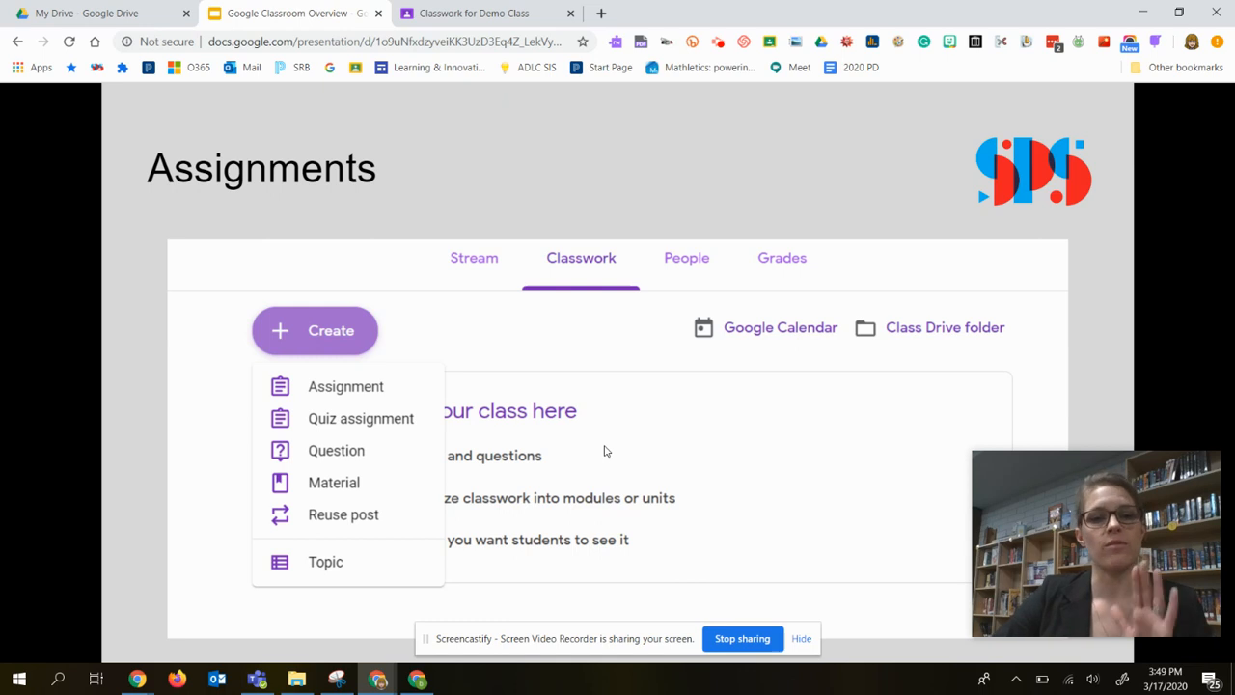
Show the presentation's Communication slide, and close the blank new assignment in Demo Class.
left_click(606, 451)
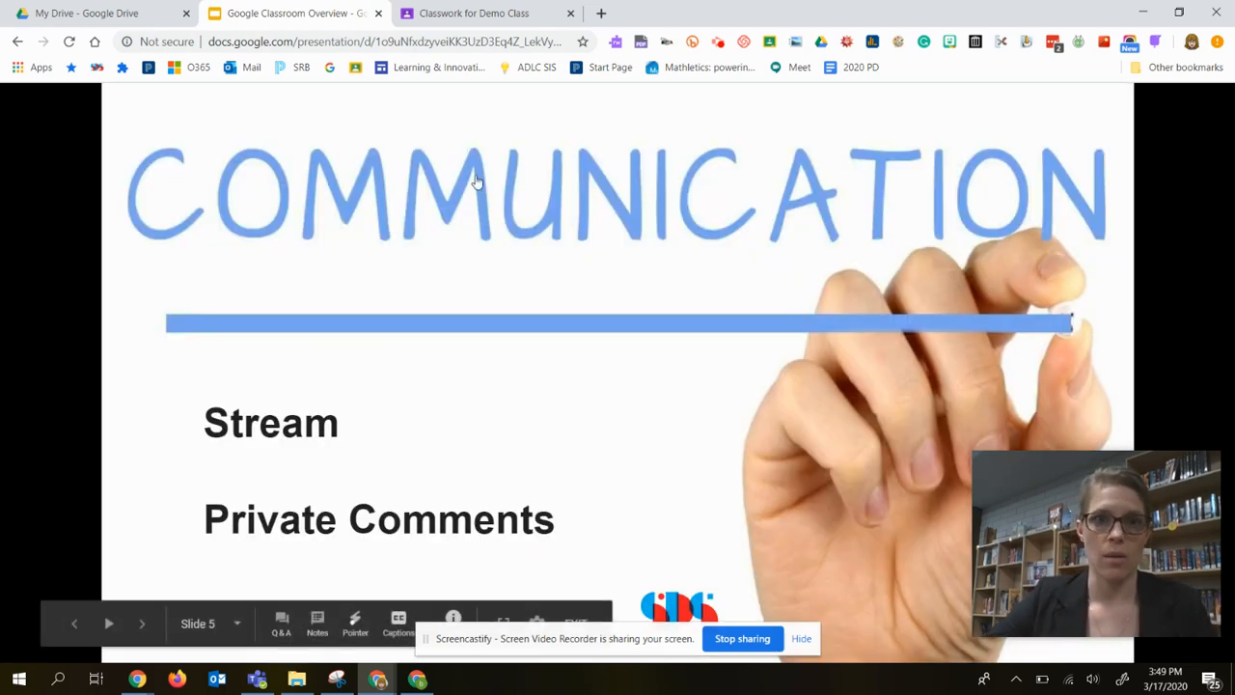
left_click(501, 16)
left_click(24, 113)
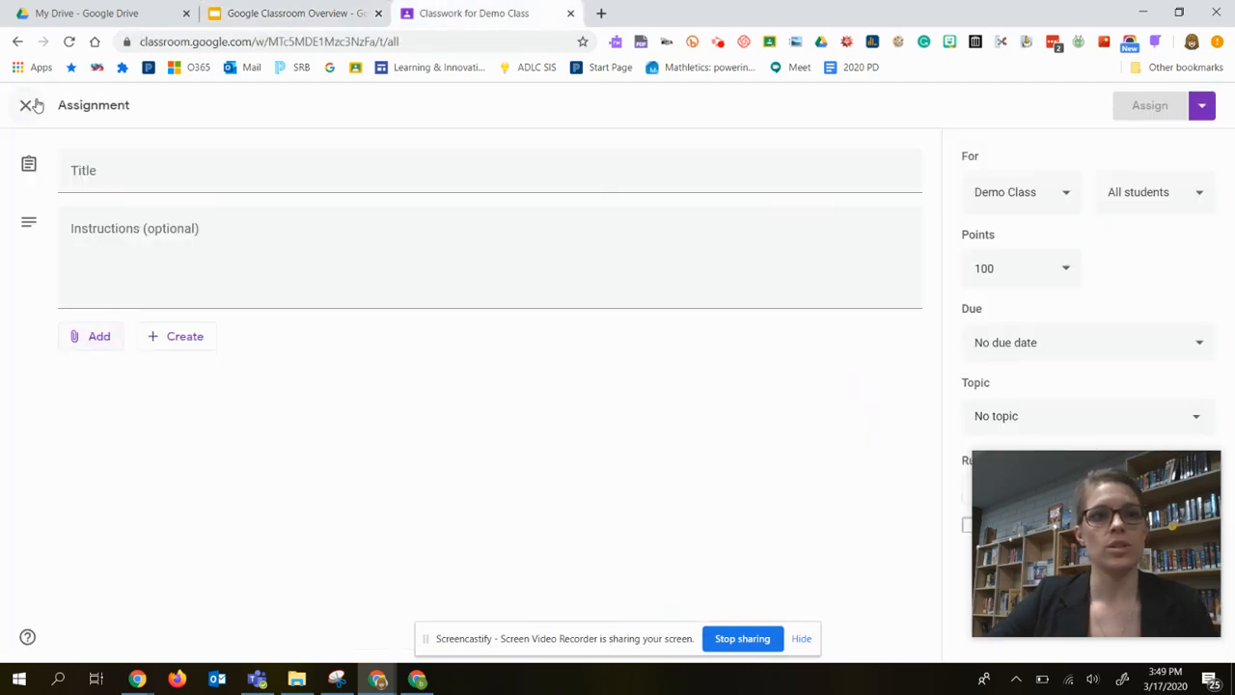
left_click(25, 109)
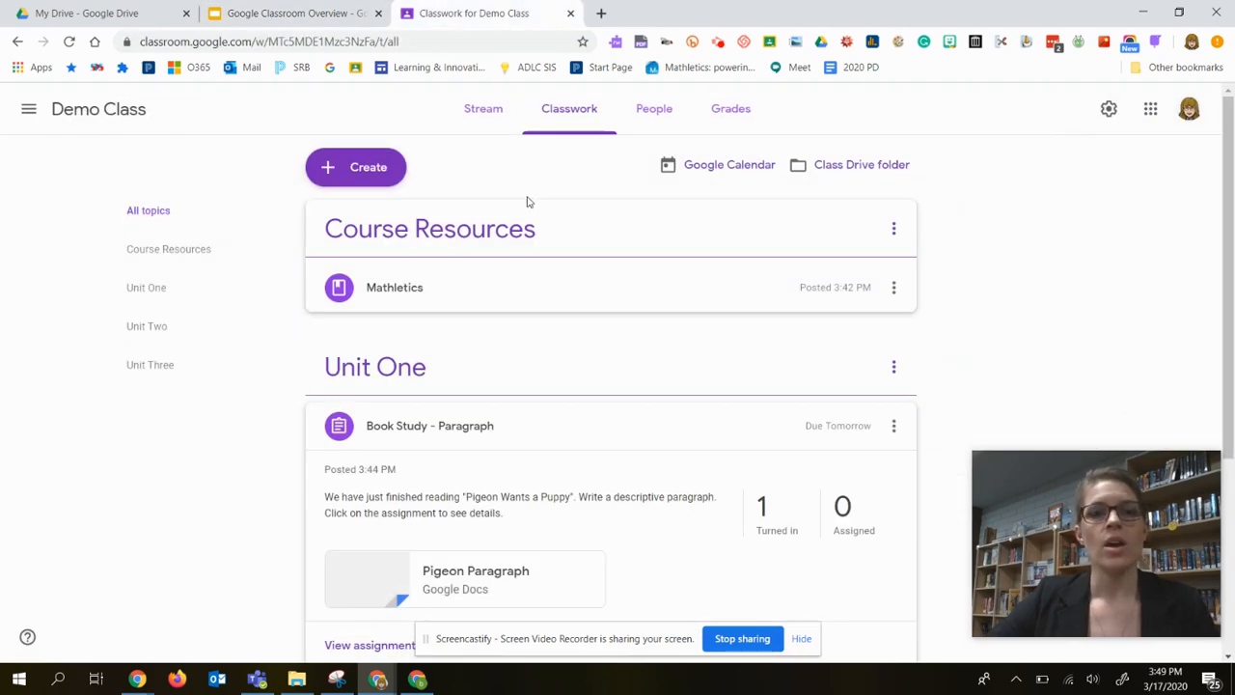
Look over the Demo Class classwork and view the student's private comment on their Book Study - Paragraph submission.
scroll(643, 513, "down", 3)
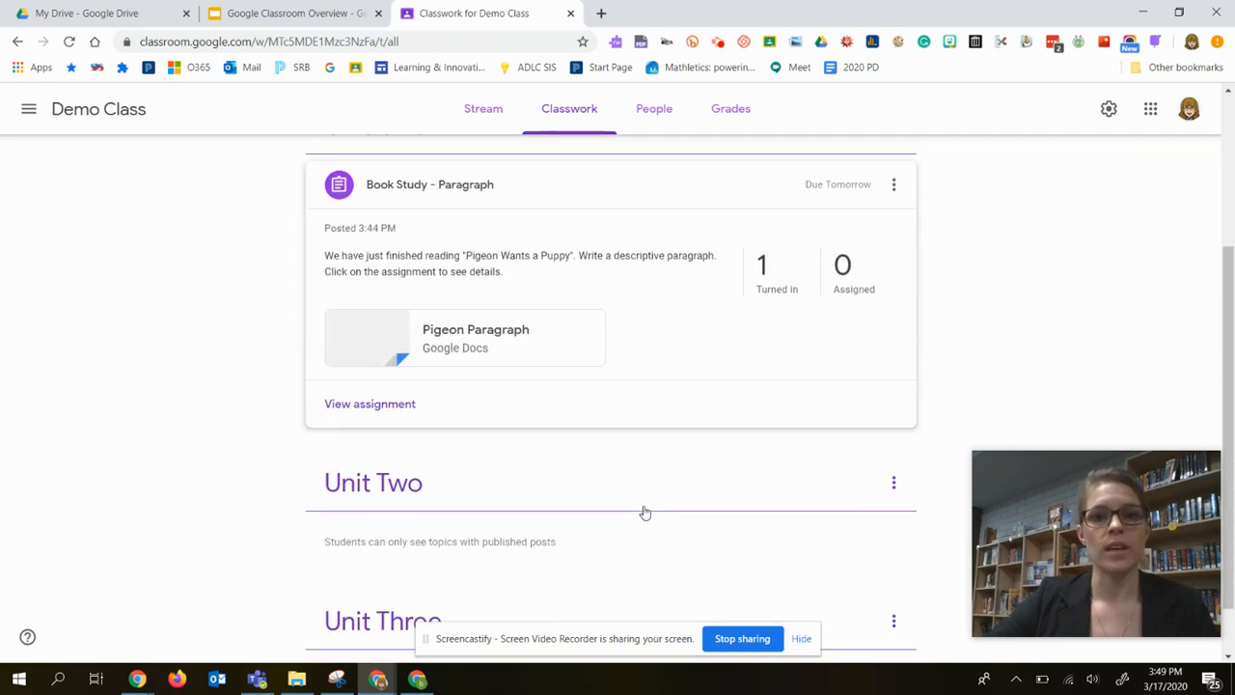
scroll(624, 488, "up", 2)
scroll(622, 321, "up", 1)
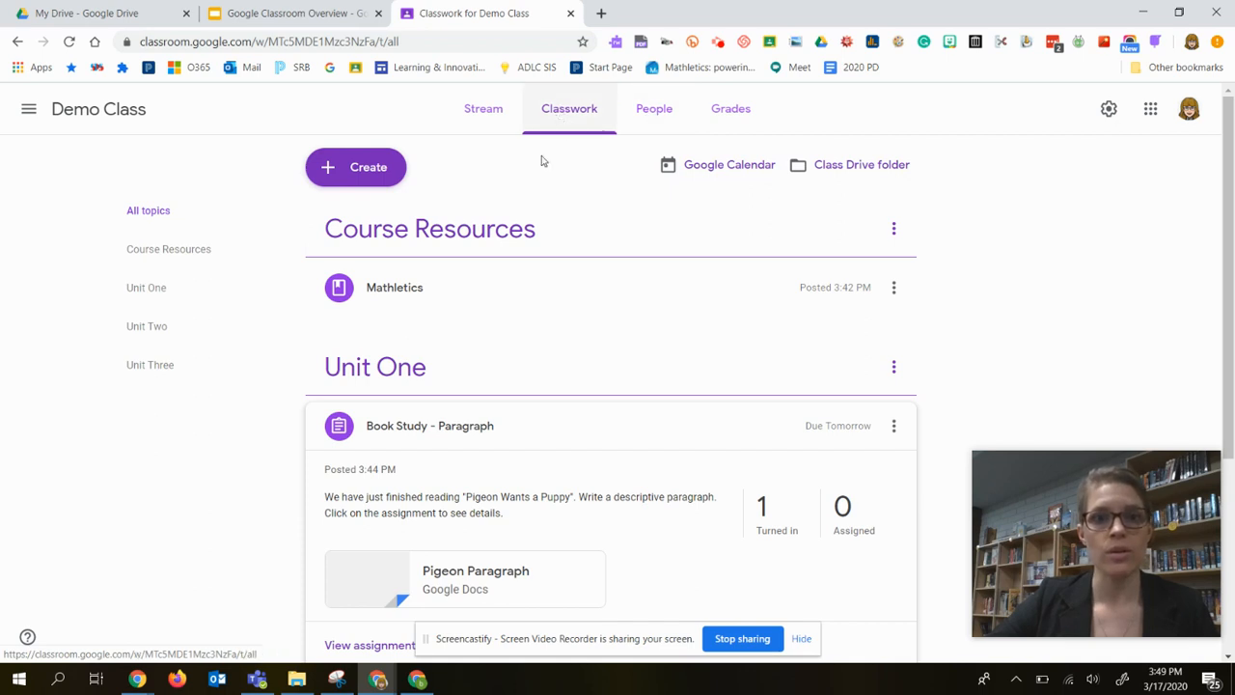
scroll(524, 441, "down", 2)
left_click(375, 489)
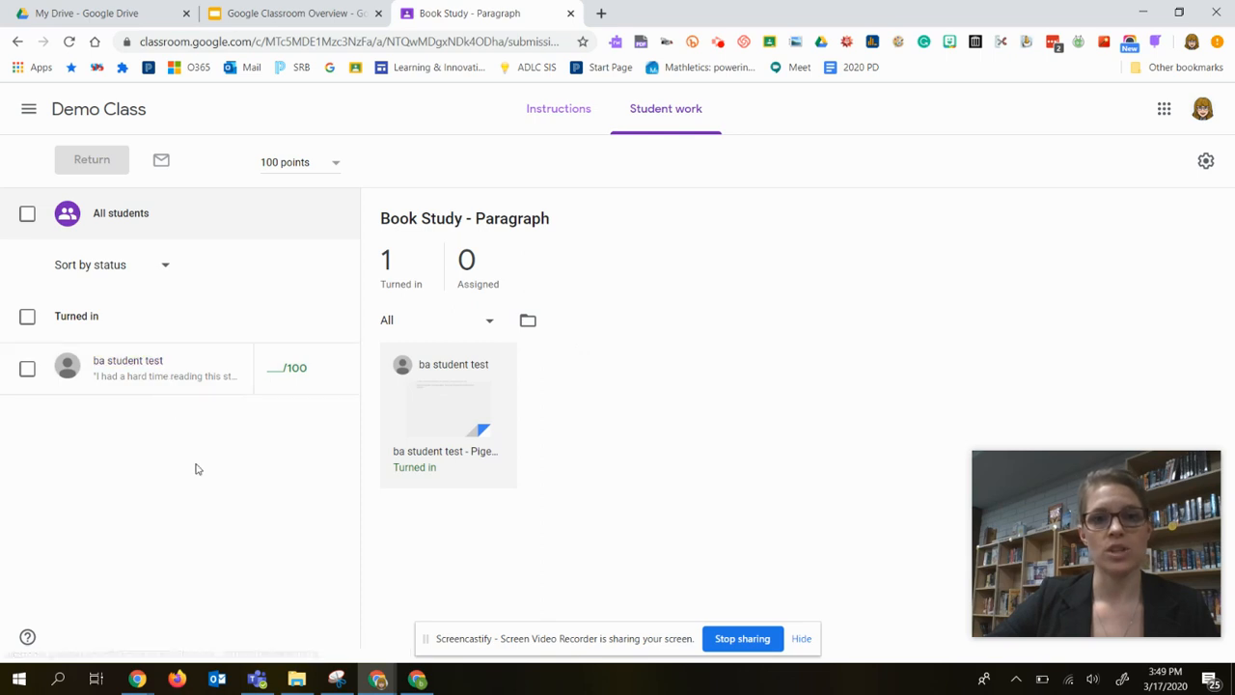
left_click(150, 363)
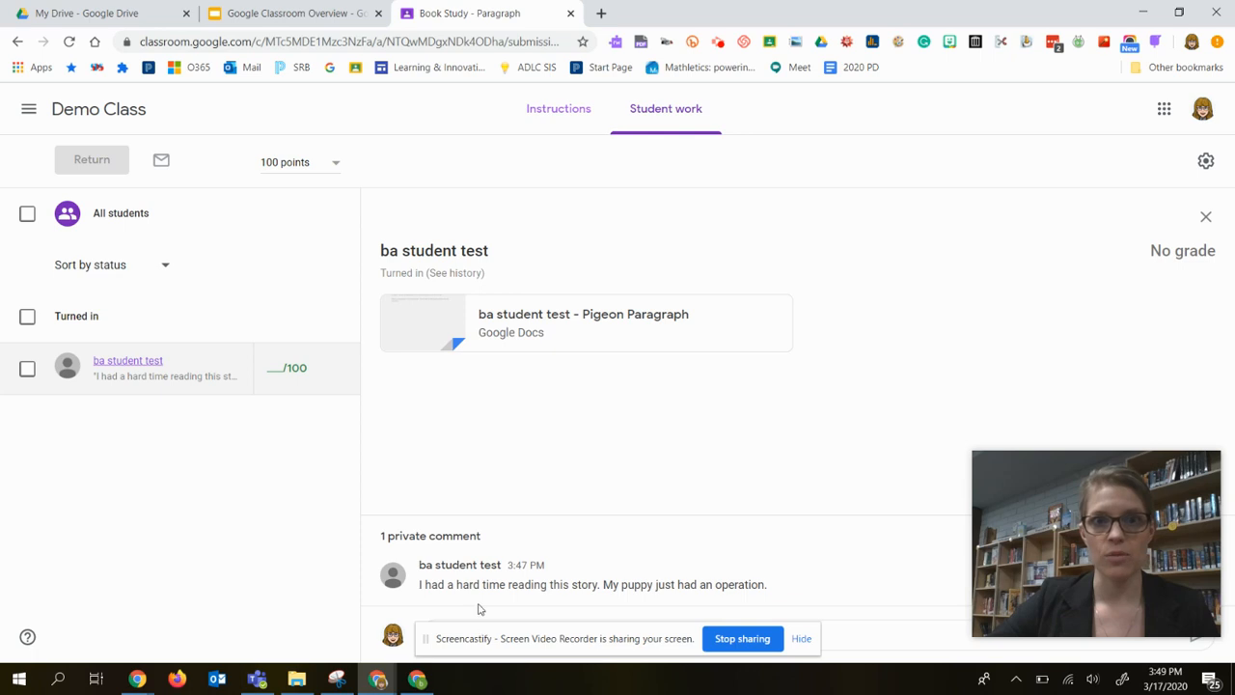
Post the class comment "If you need to read another pigeon book, feel free to grab one from the library." on the assignment's instructions.
left_click(563, 113)
left_click(482, 427)
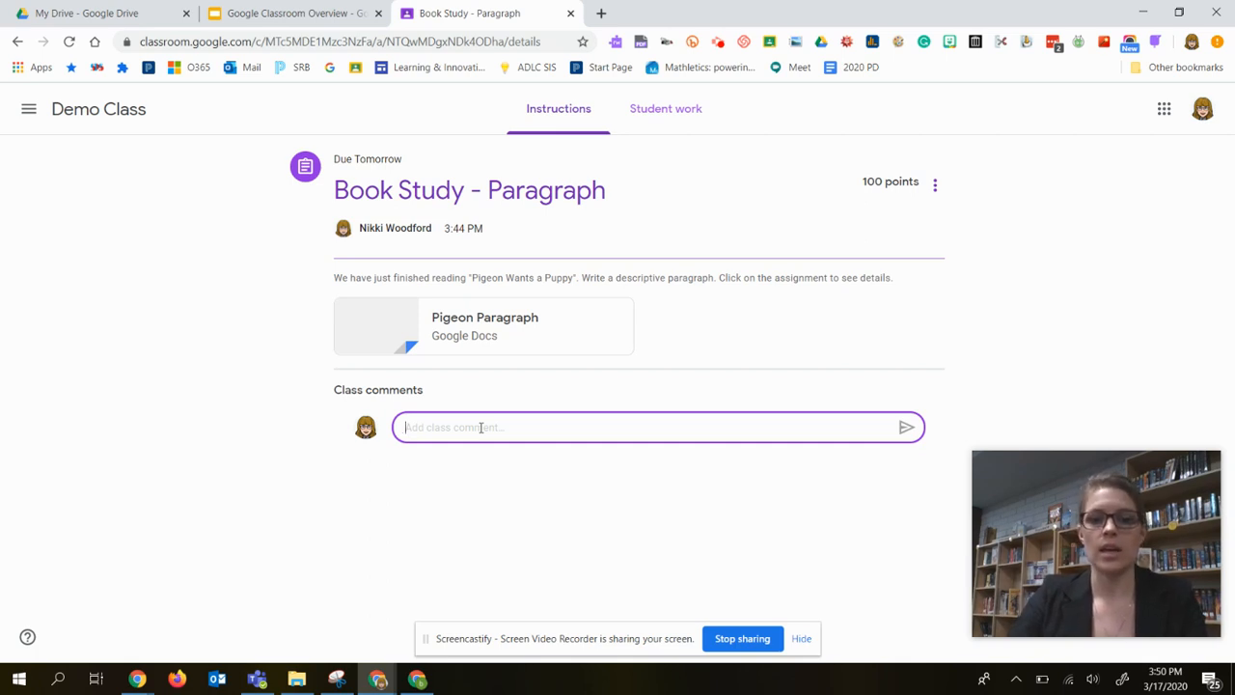
type("If you need ")
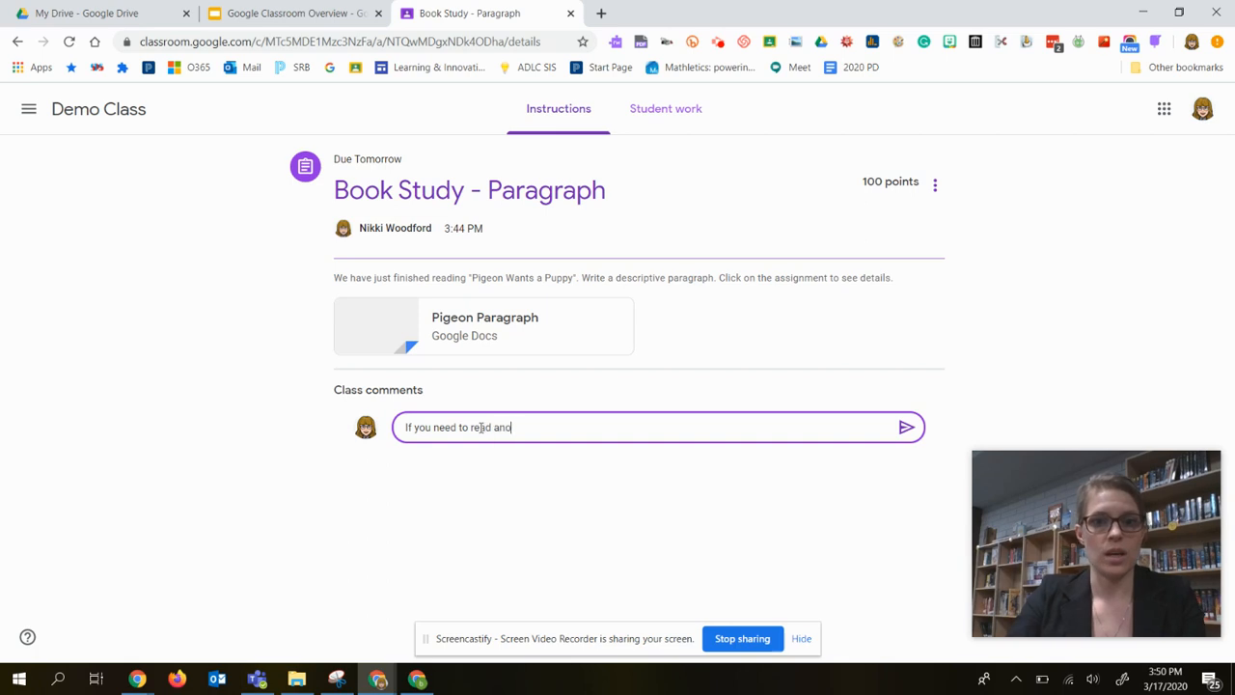
type("to read another pigeon bo")
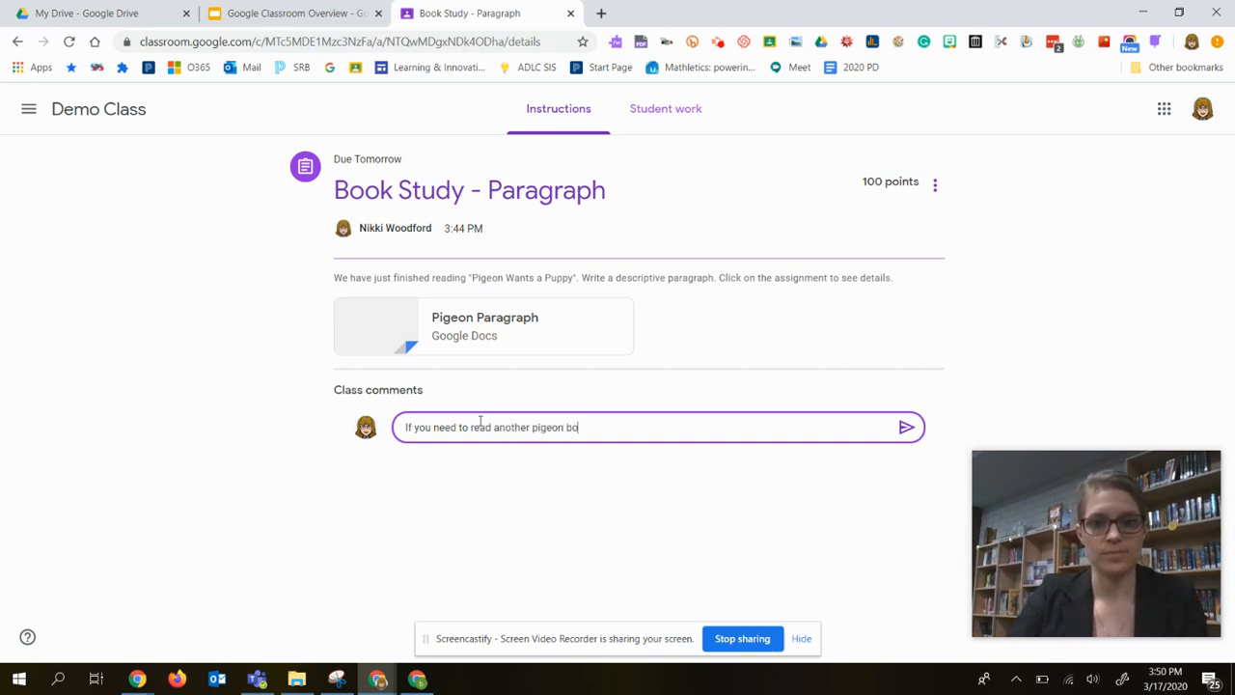
type("ok, feel free")
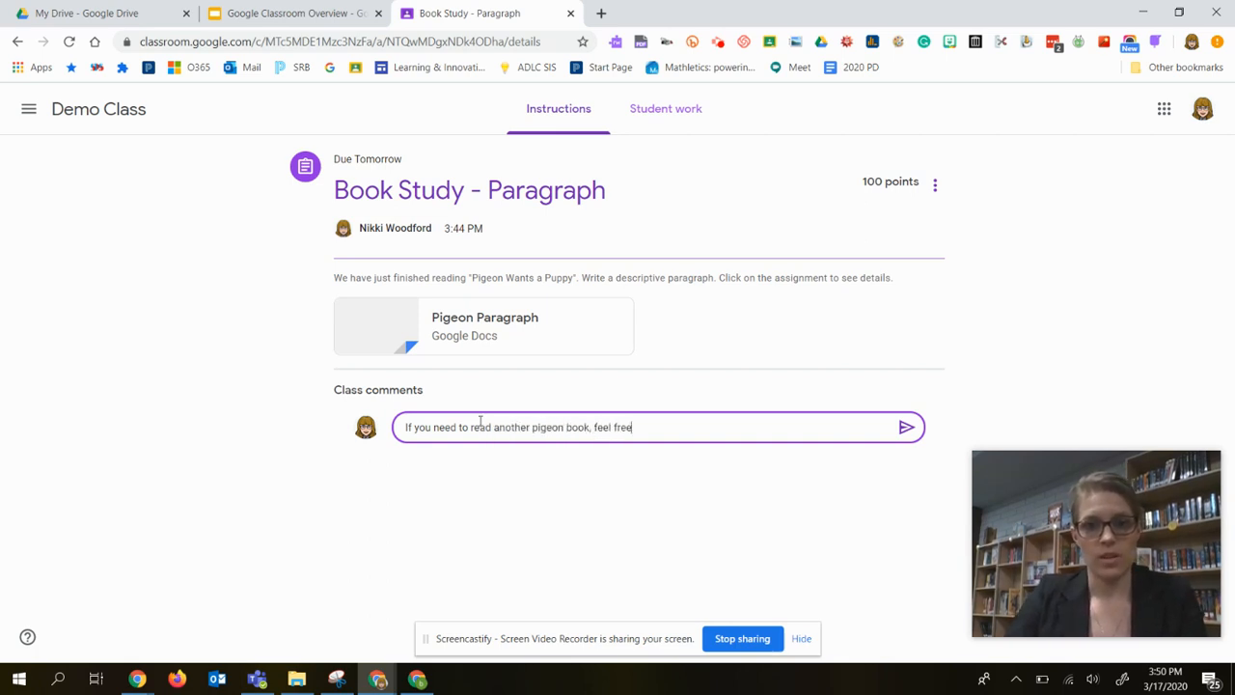
type(" to grab one fro")
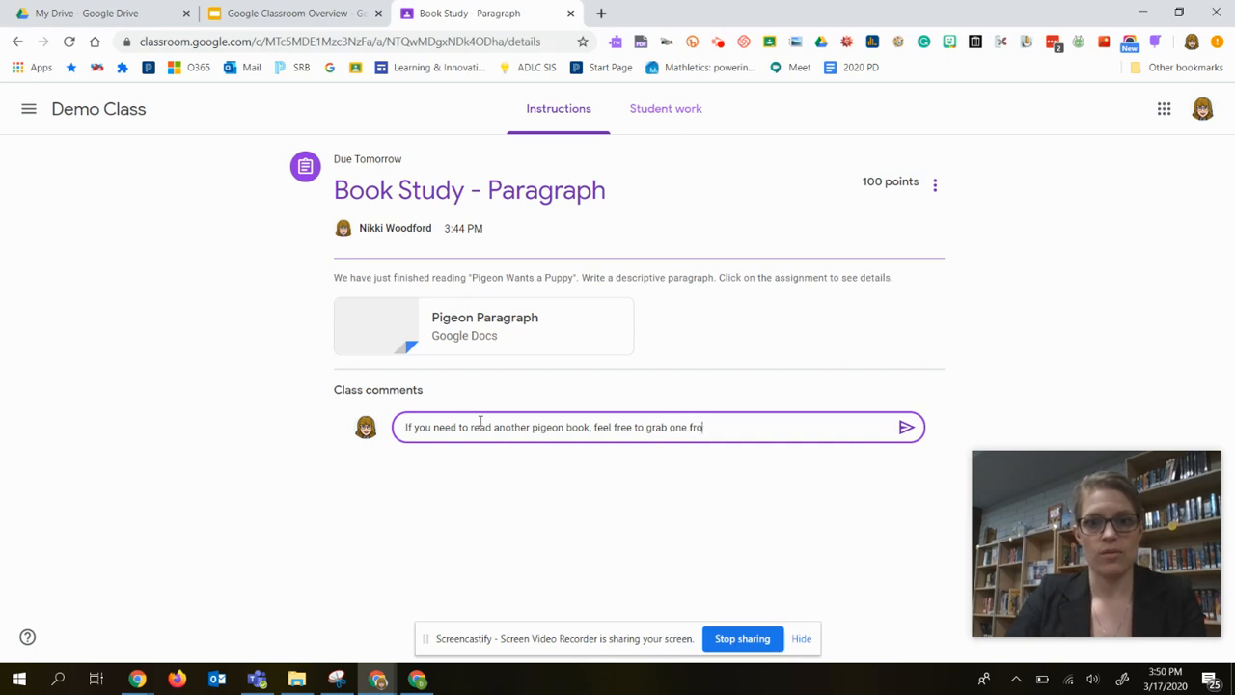
type("m the library.")
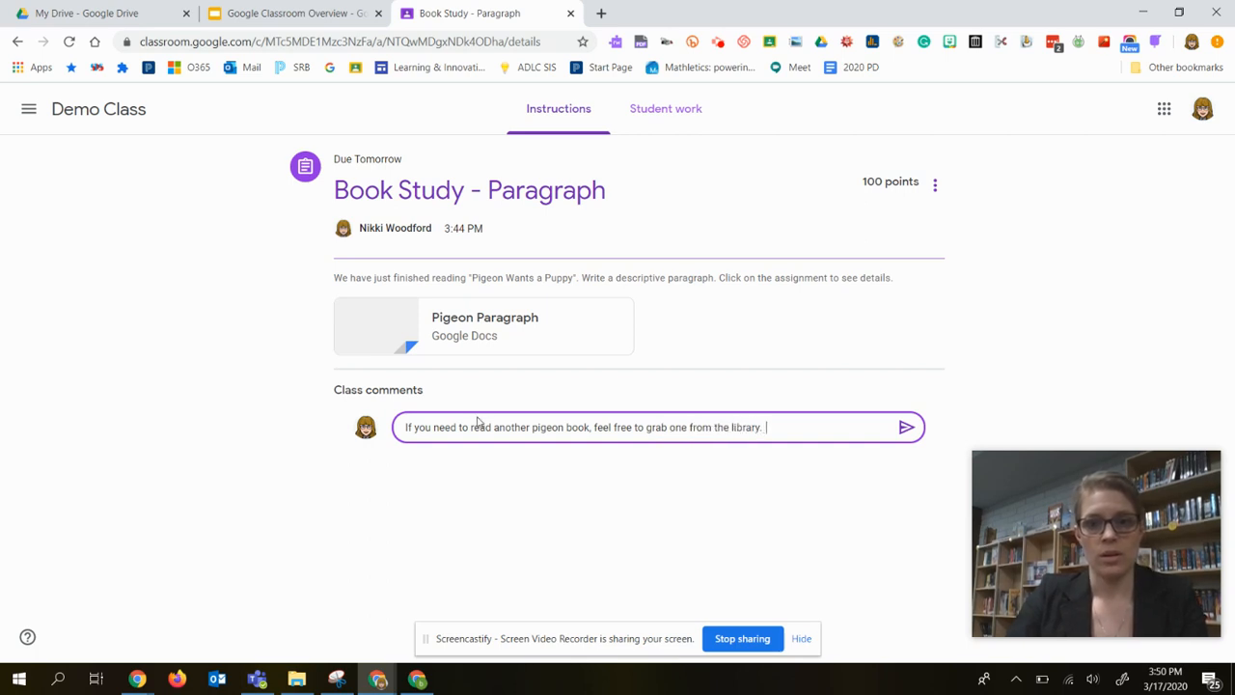
key("BackSpace")
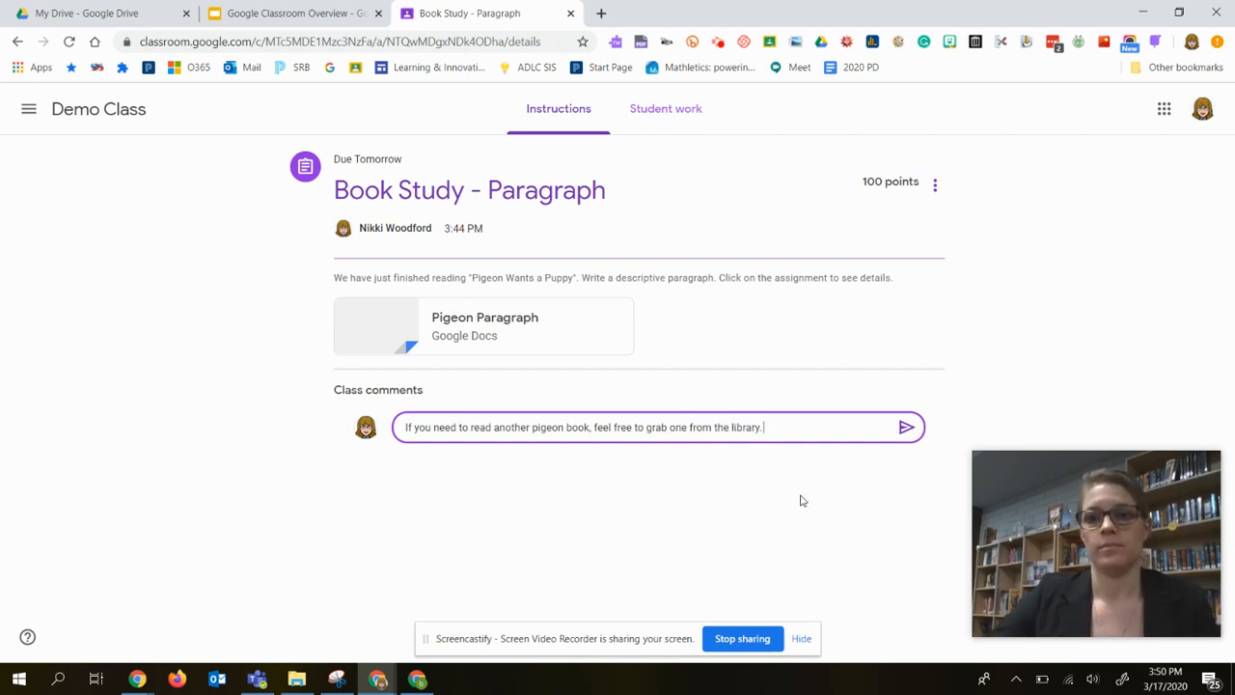
left_click(905, 431)
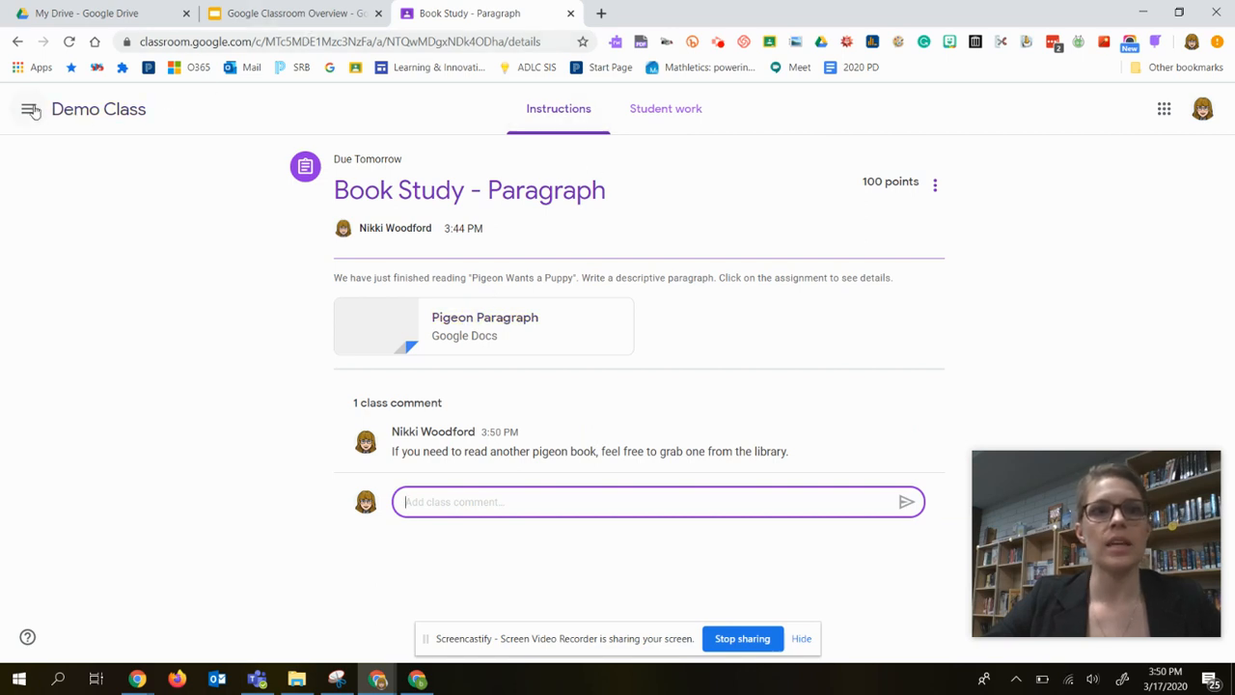
Post "Don't forget - we have a Google Meet tomorrow at 1:00 PM." to all students in the Demo Class stream.
left_click(73, 114)
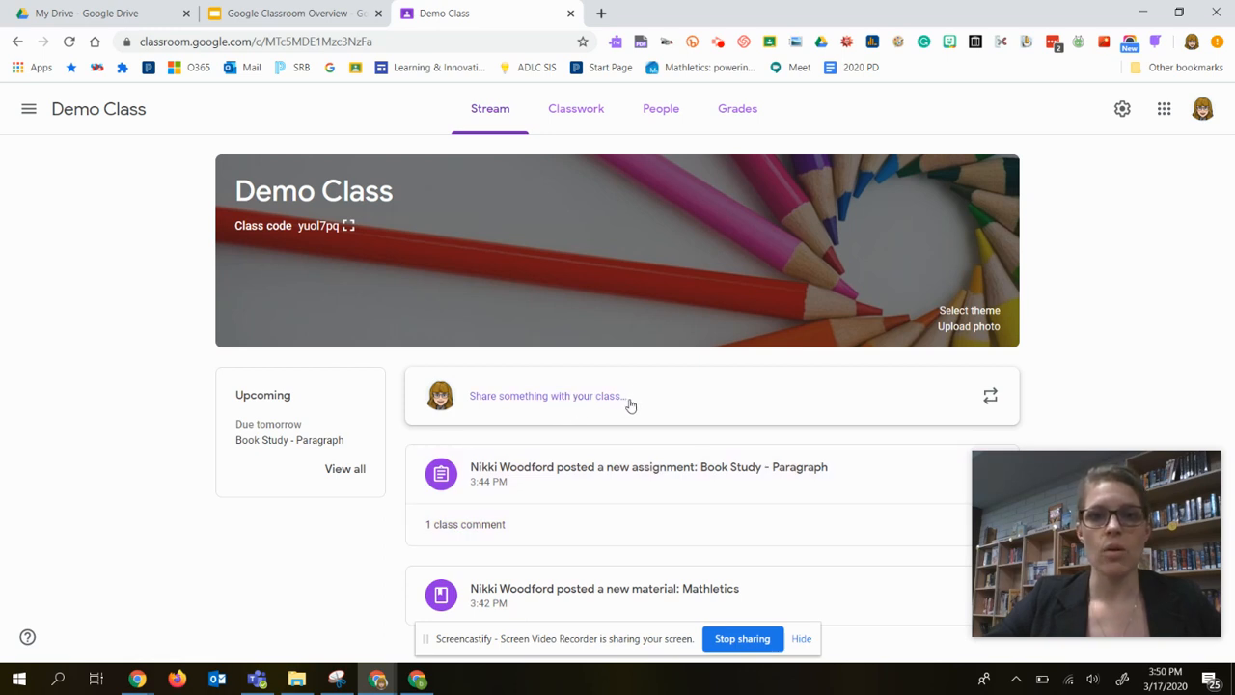
left_click(570, 399)
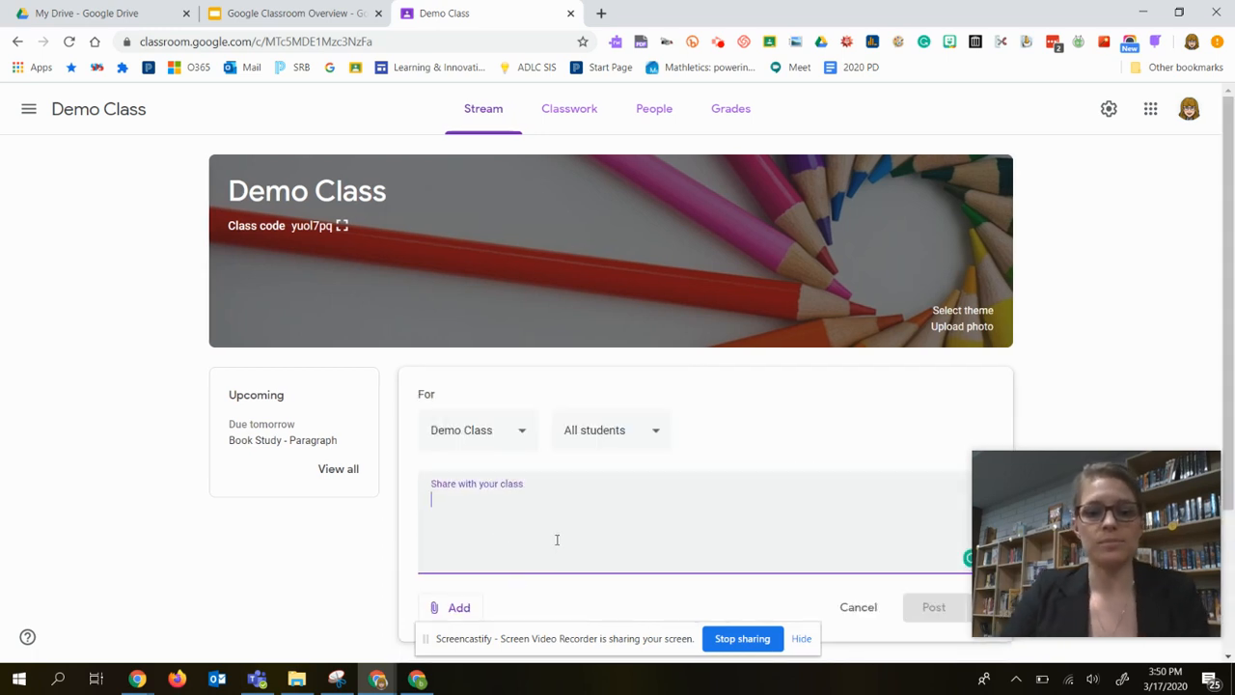
type("Don't forg")
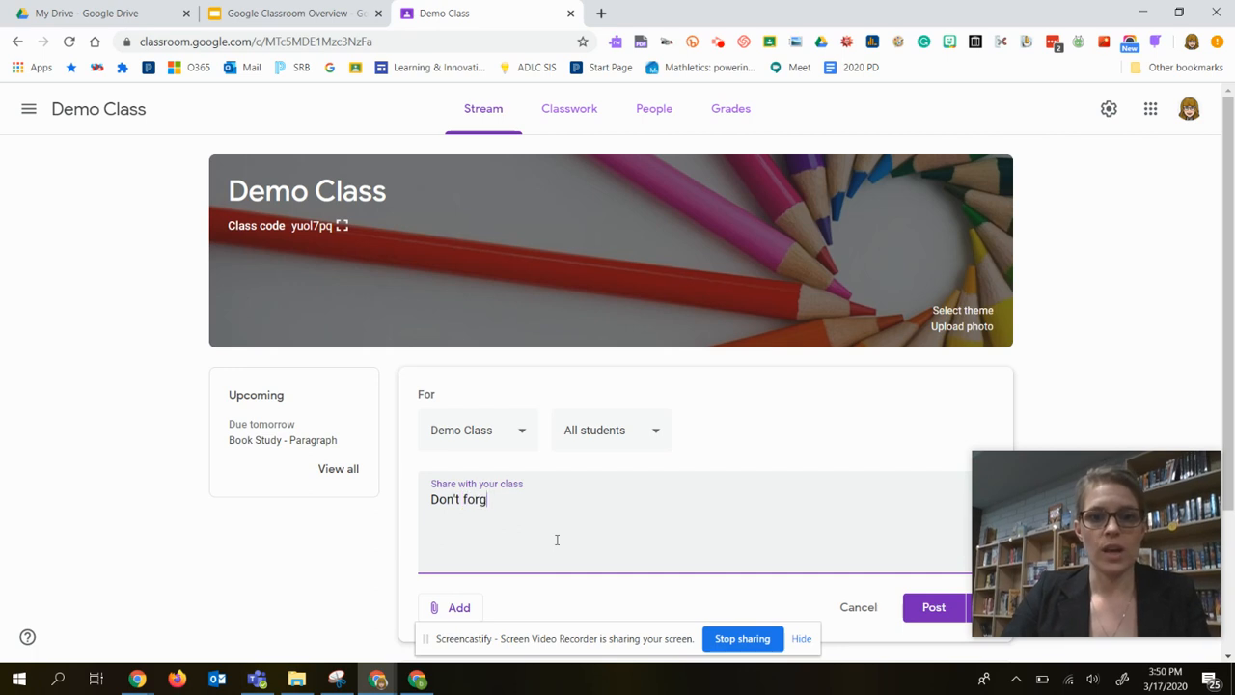
type("et.- we ")
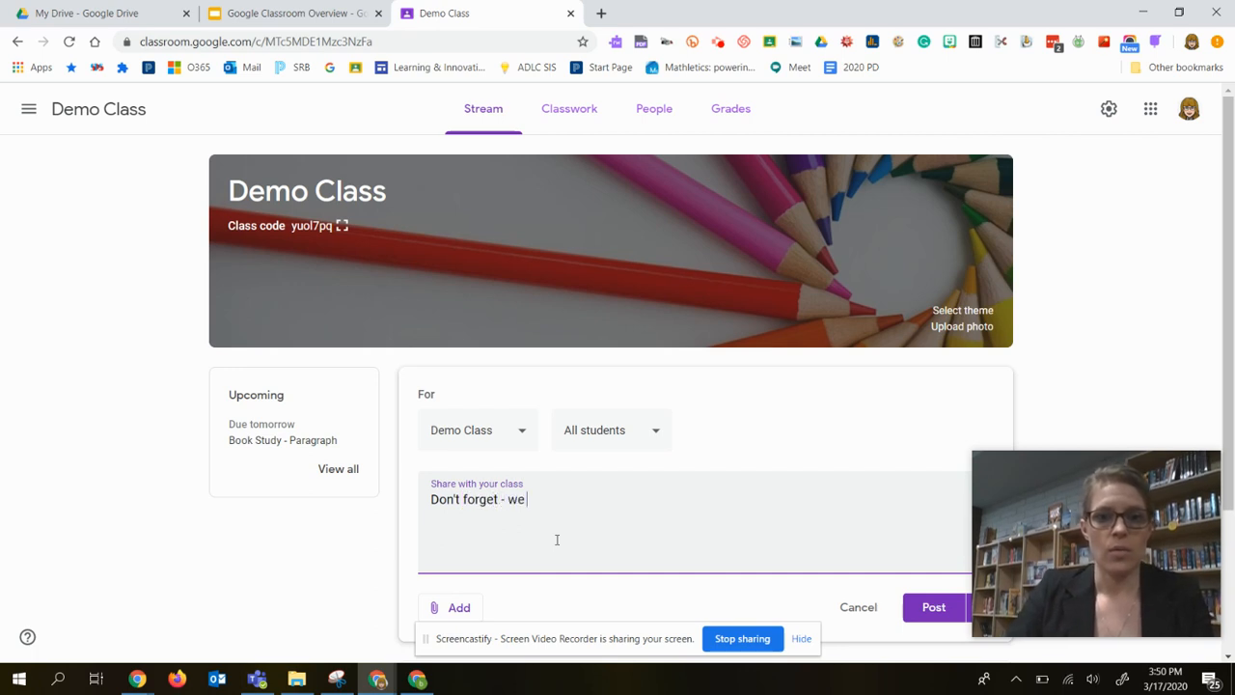
type("have a Google ")
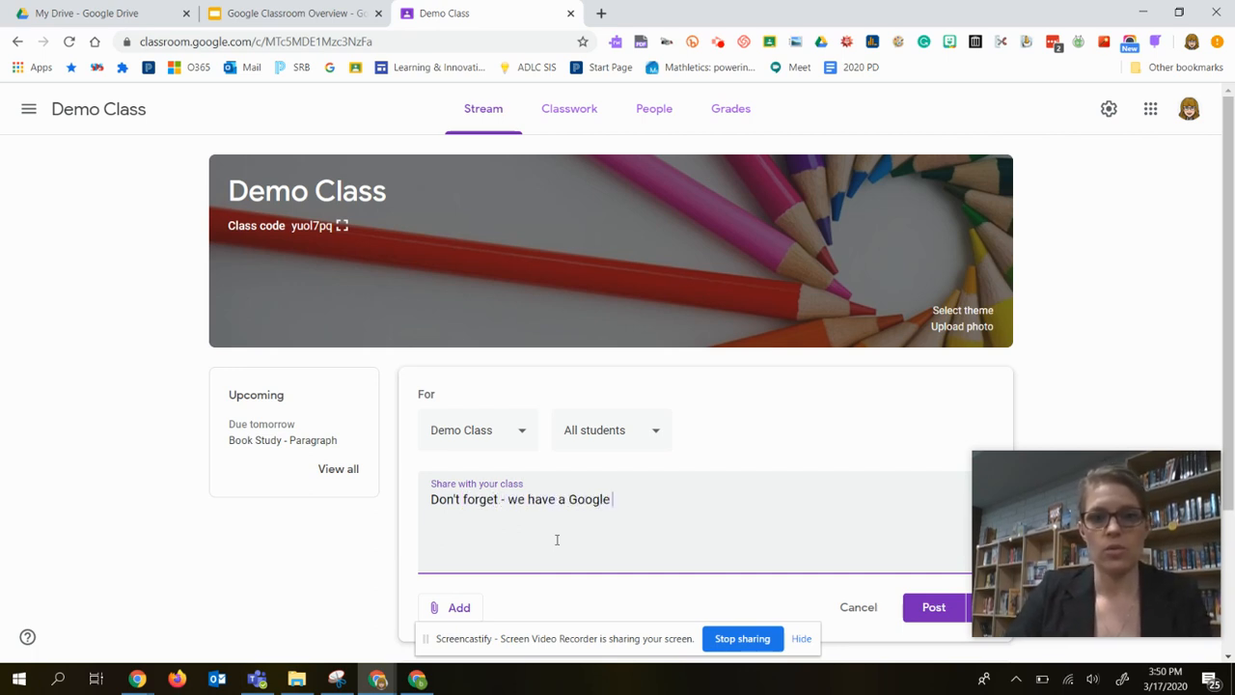
type("Meet tomorrow ")
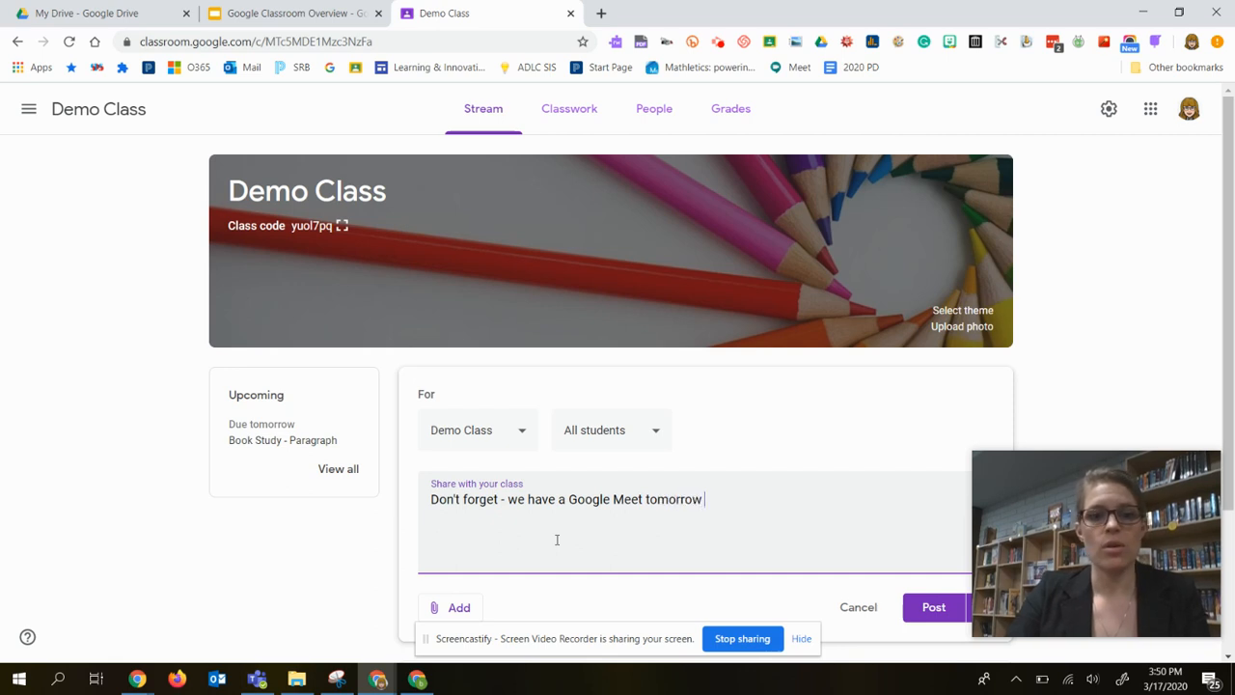
type("at 1:00 PM.")
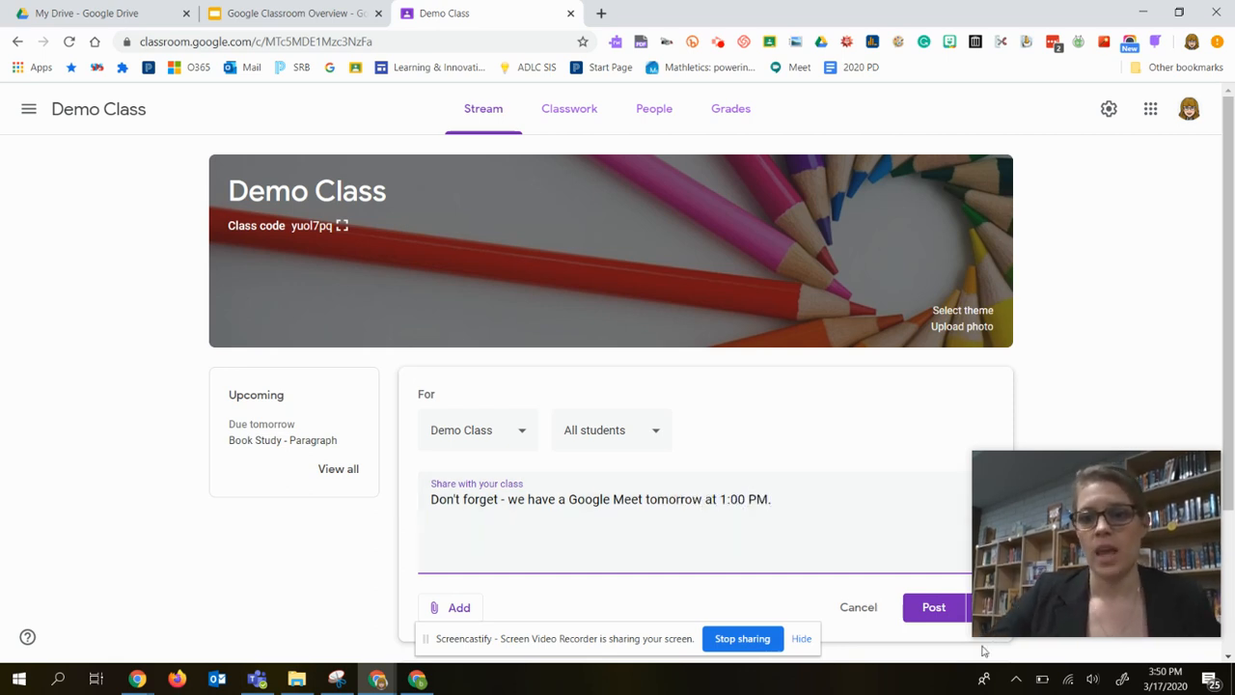
left_click(931, 607)
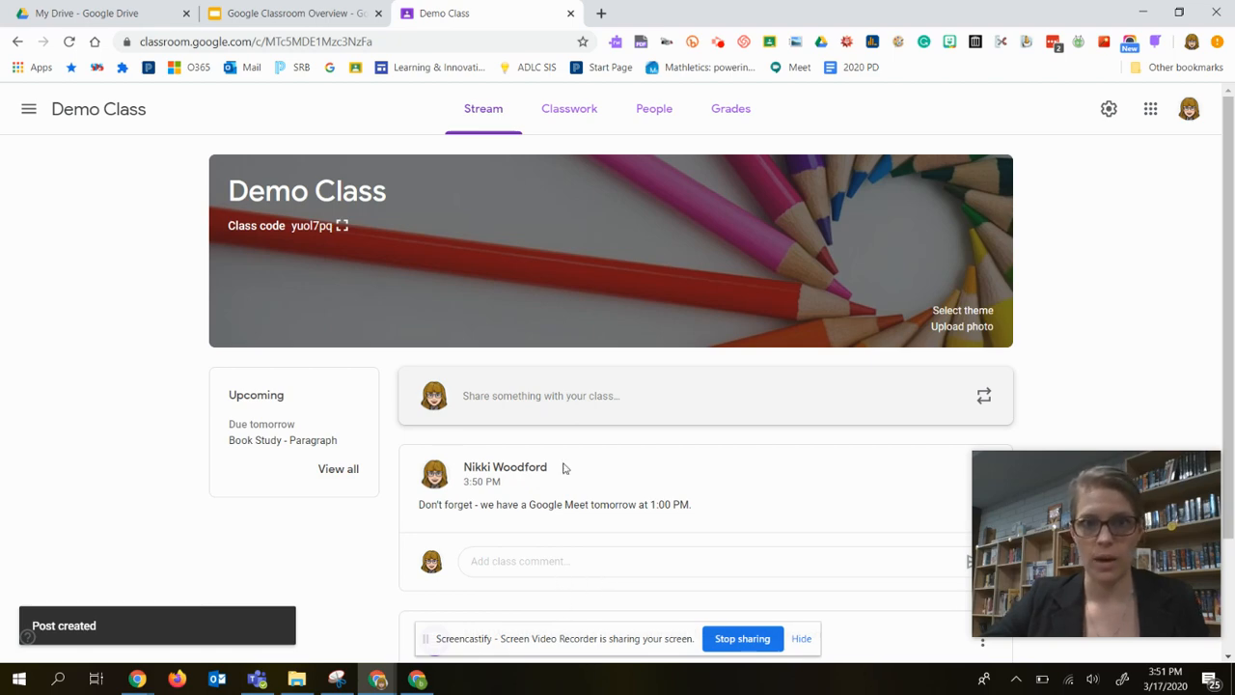
Return to the Google Classroom Overview presentation and advance to the slide with the presenter's contact details.
left_click(305, 13)
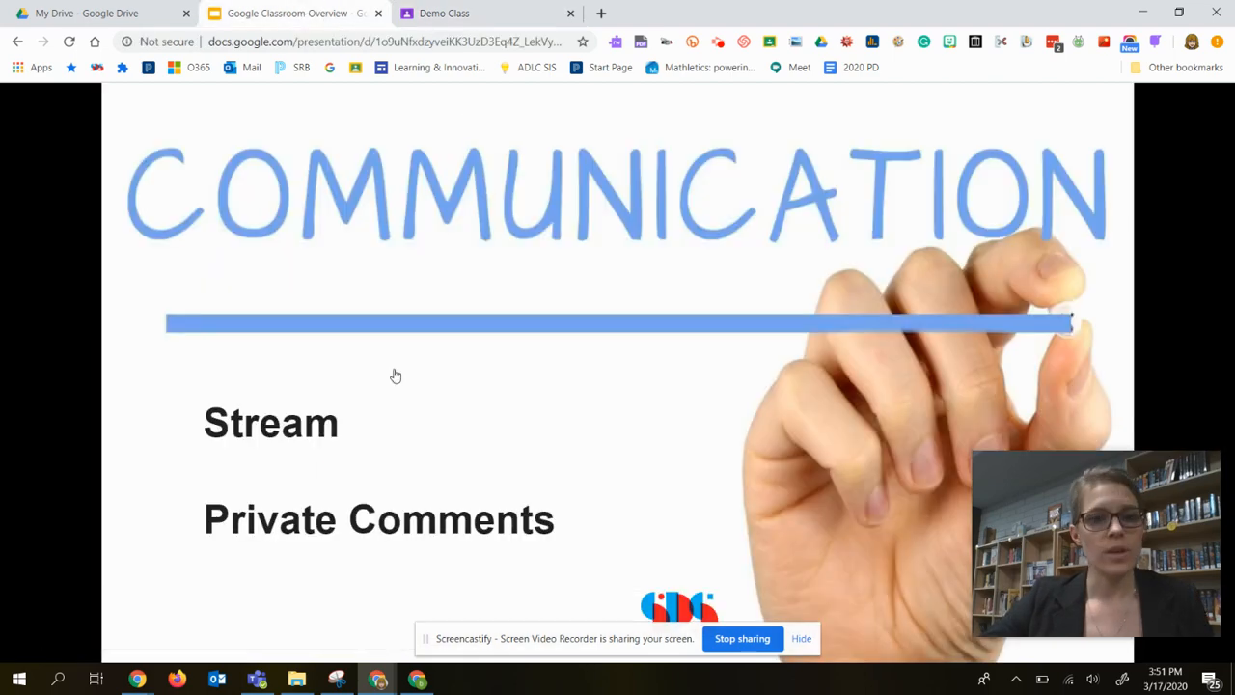
key("Right")
key("Right")
key("Right")
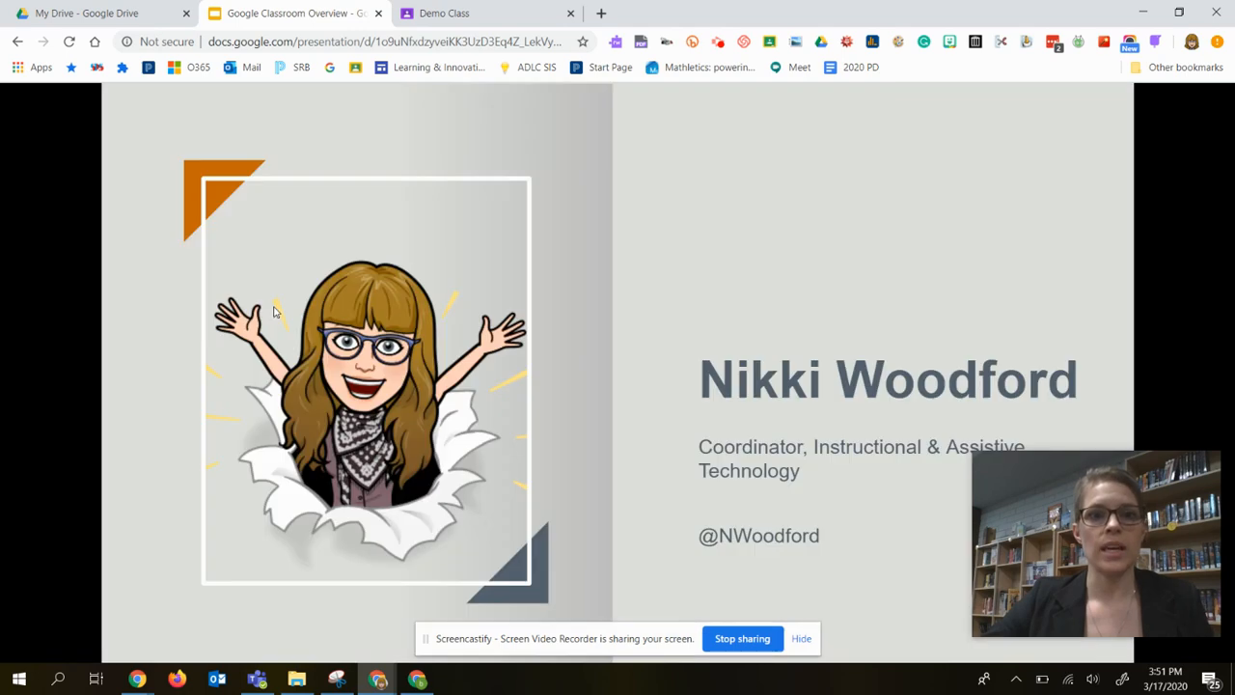